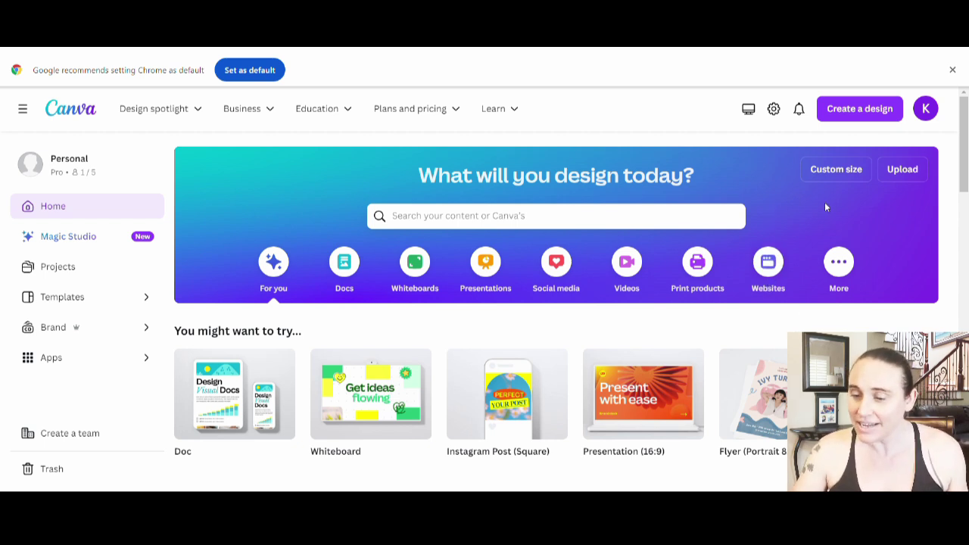
Create a 4500 × 5400 px custom design and fill its page background with black
left_click(841, 169)
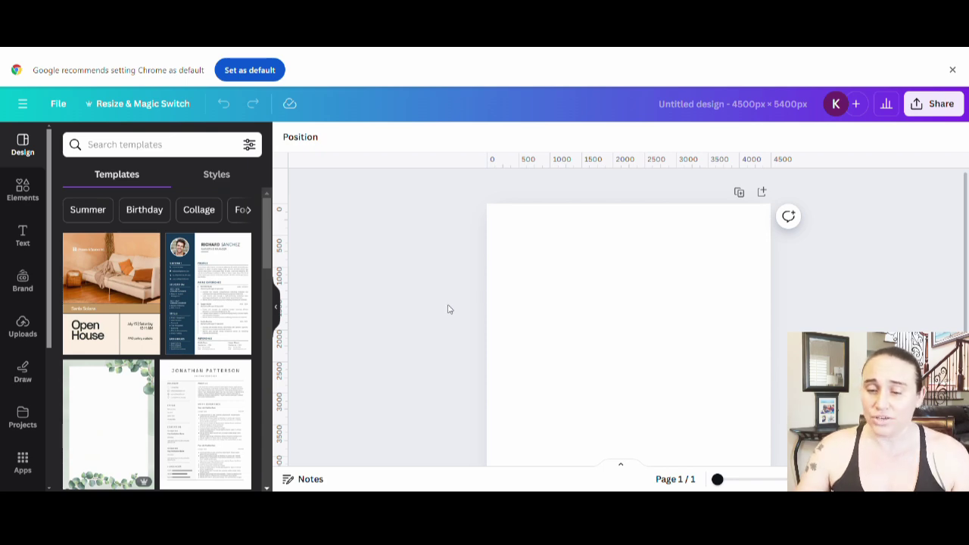
left_click(562, 272)
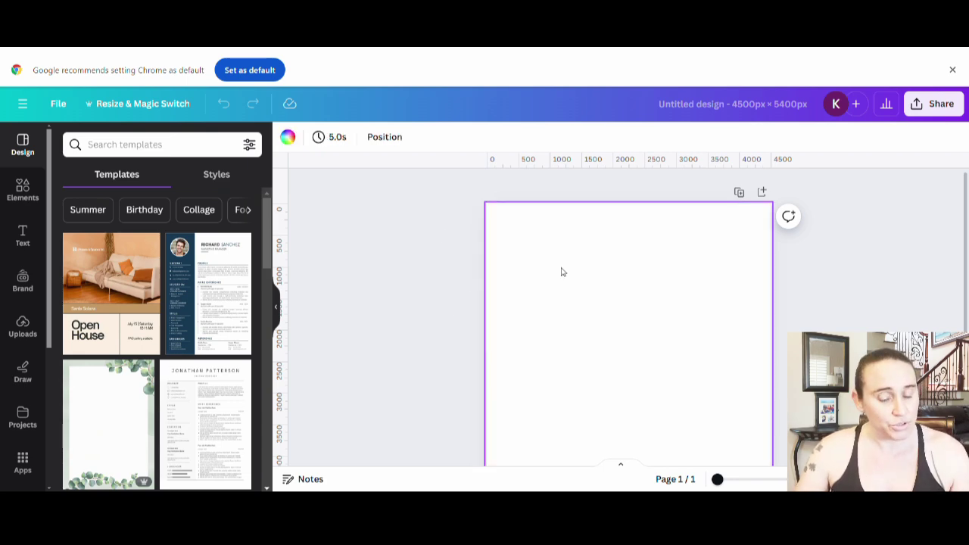
left_click(288, 138)
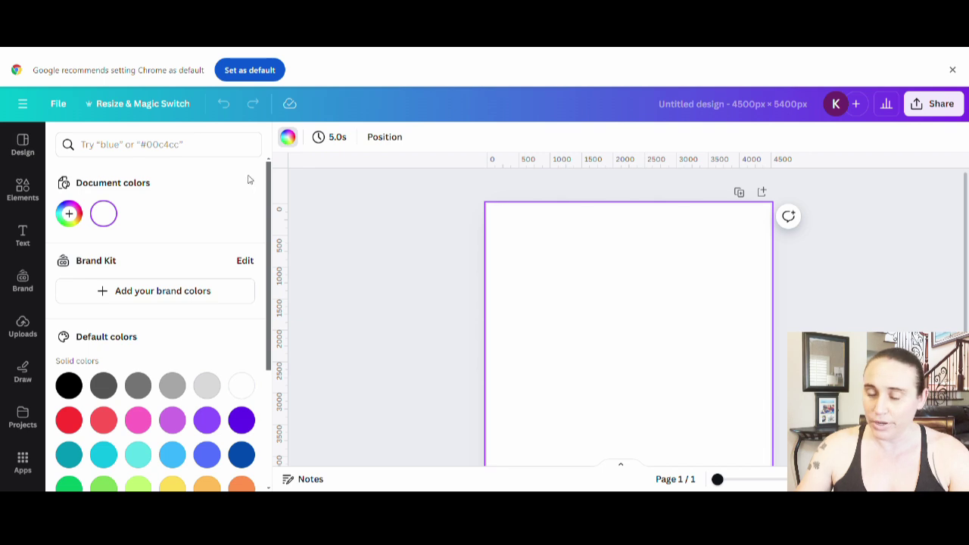
left_click(69, 385)
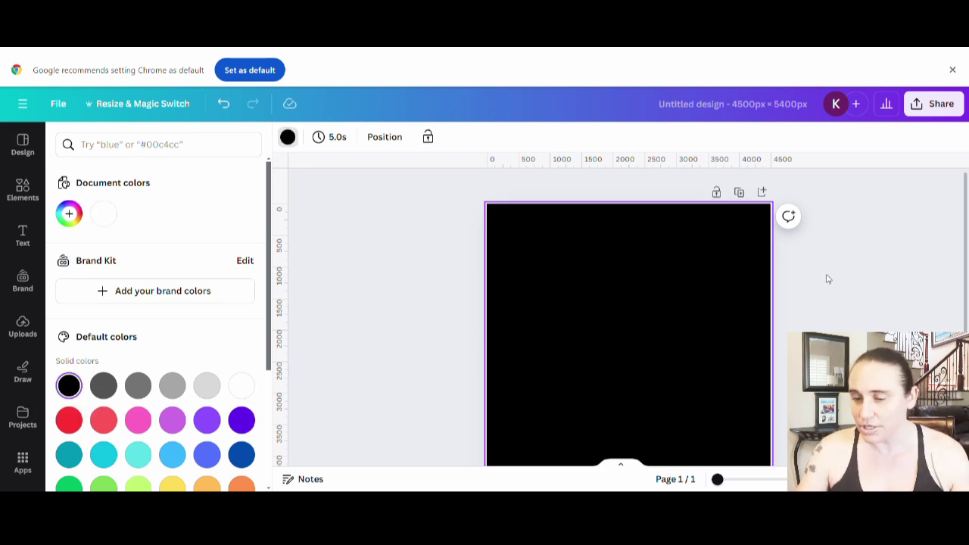
key("Escape")
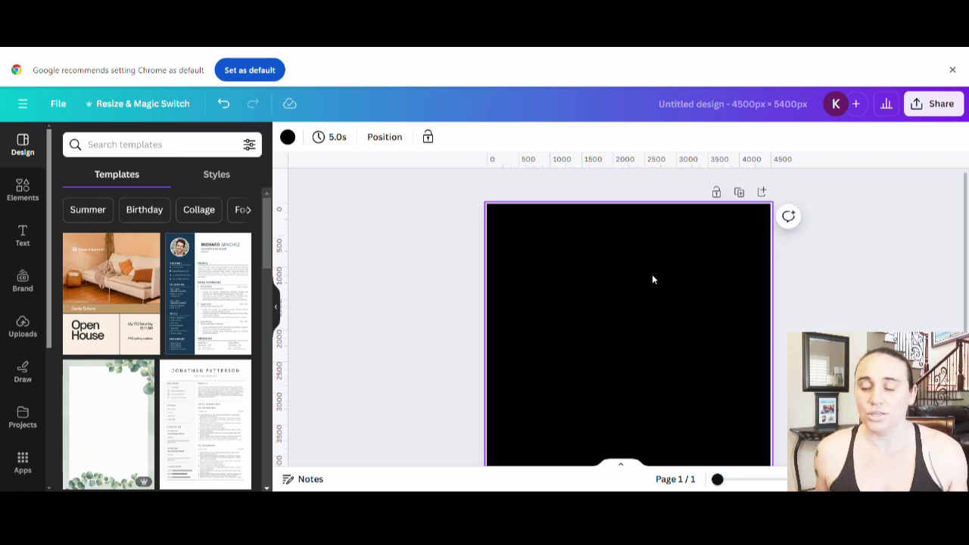
scroll(653, 277, "down", 2)
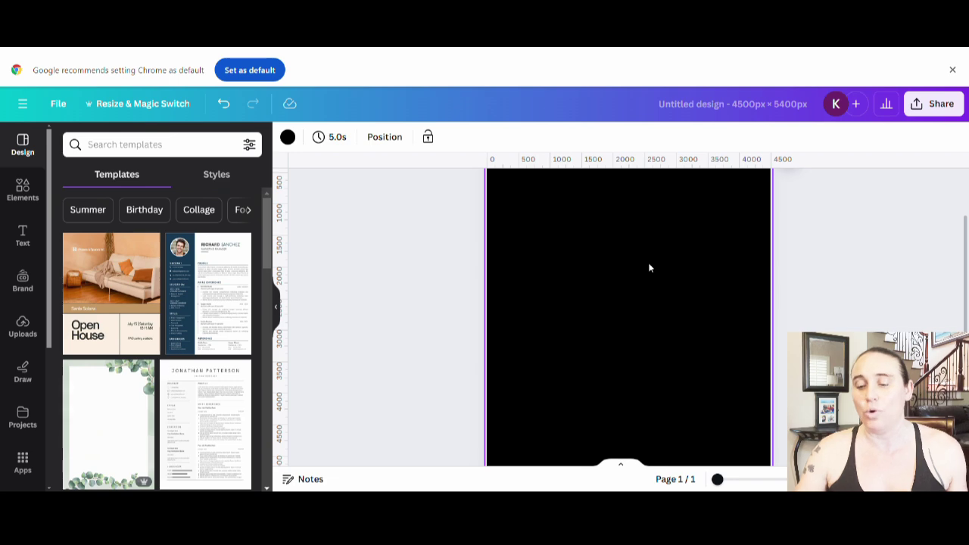
scroll(645, 261, "up", 2)
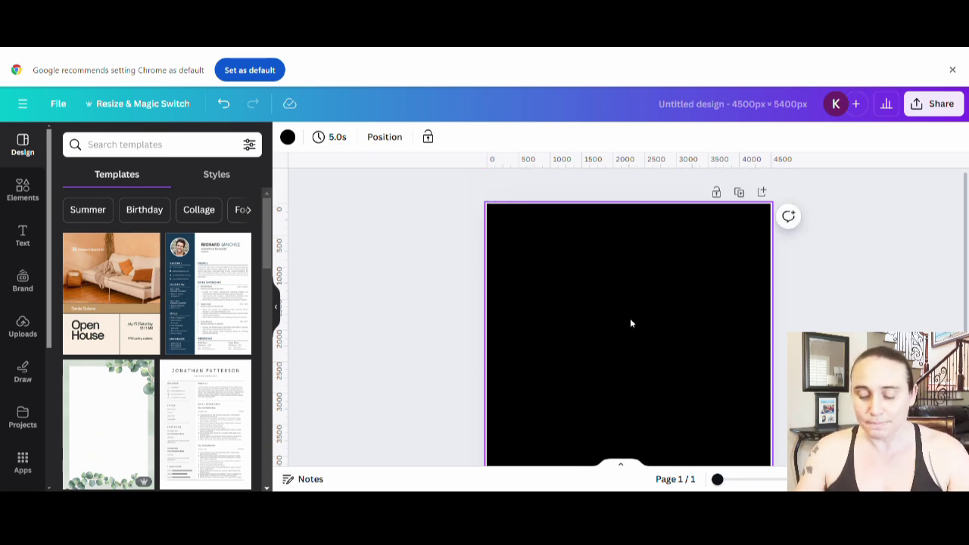
Add a SUPPORT text box and move it up toward the top of the page
key("t")
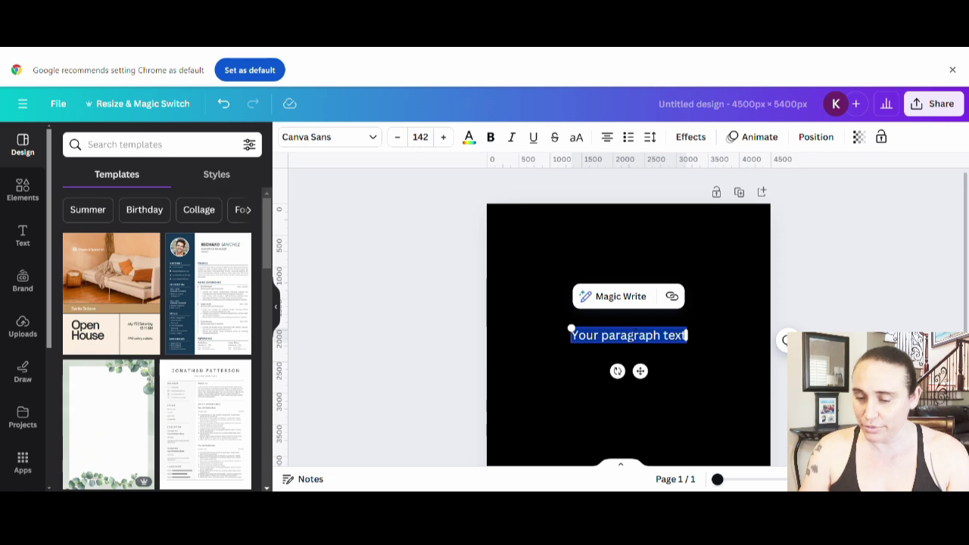
type("SUPPORT")
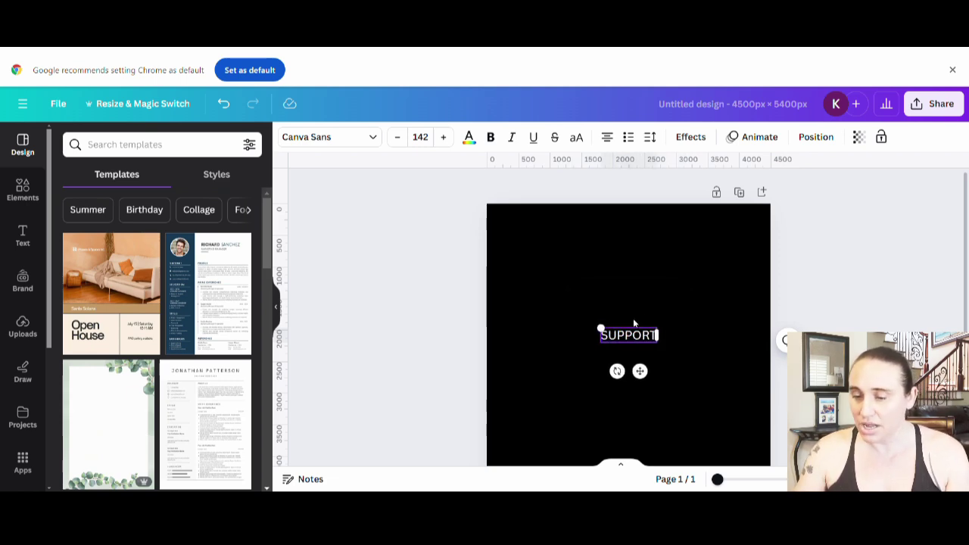
left_click(637, 308)
left_click_drag(634, 337, 634, 249)
left_click(650, 330)
Add a large DRINKING text block, wrapped as DRIN / KING, centred below SUPPORT
key("t")
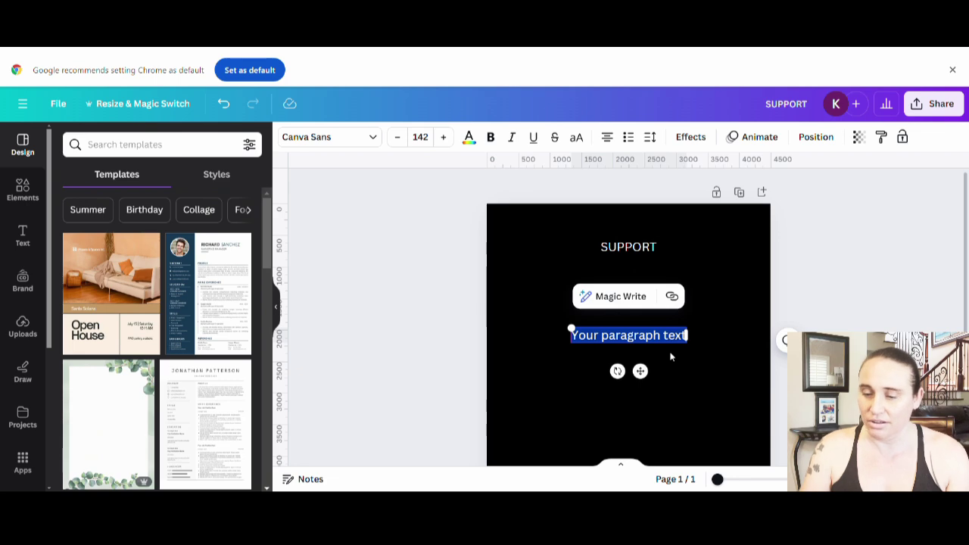
type("DR")
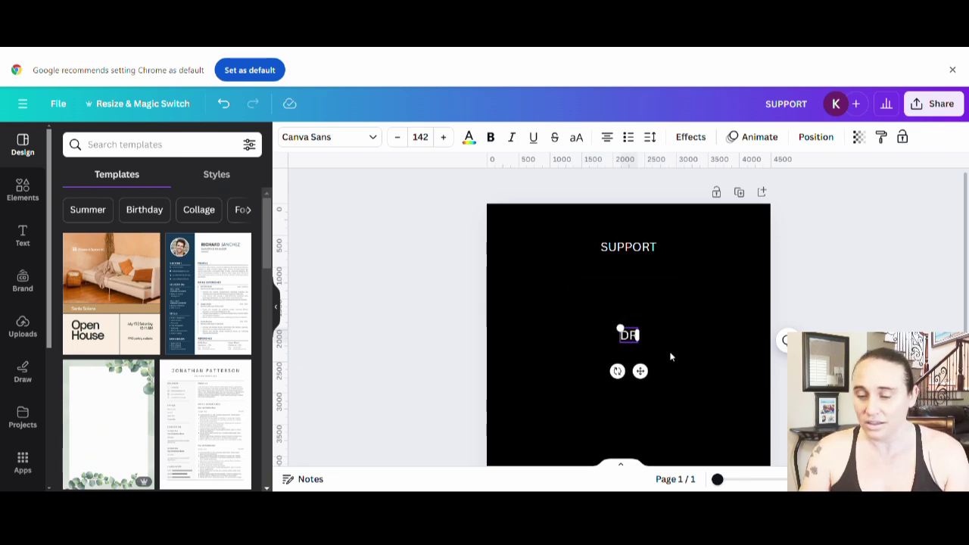
type("IN")
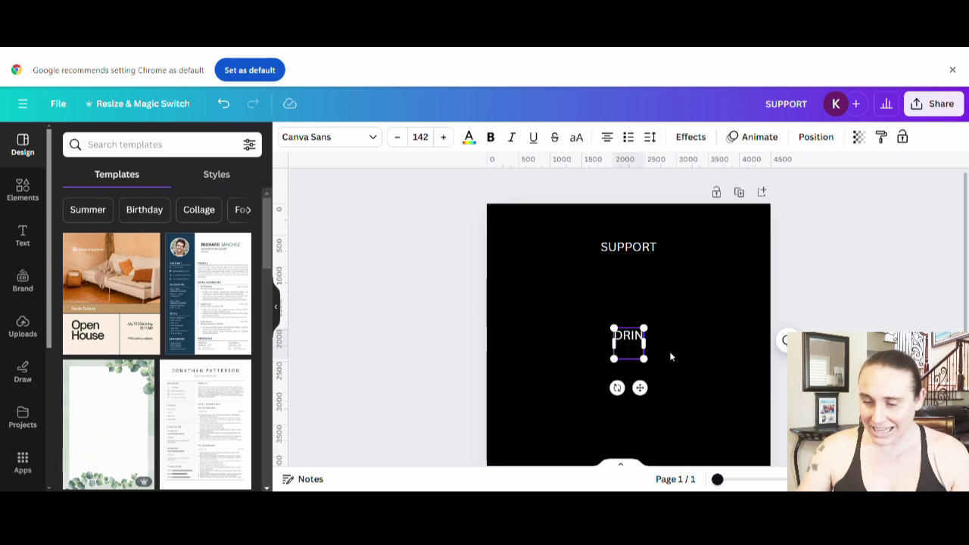
type("KING")
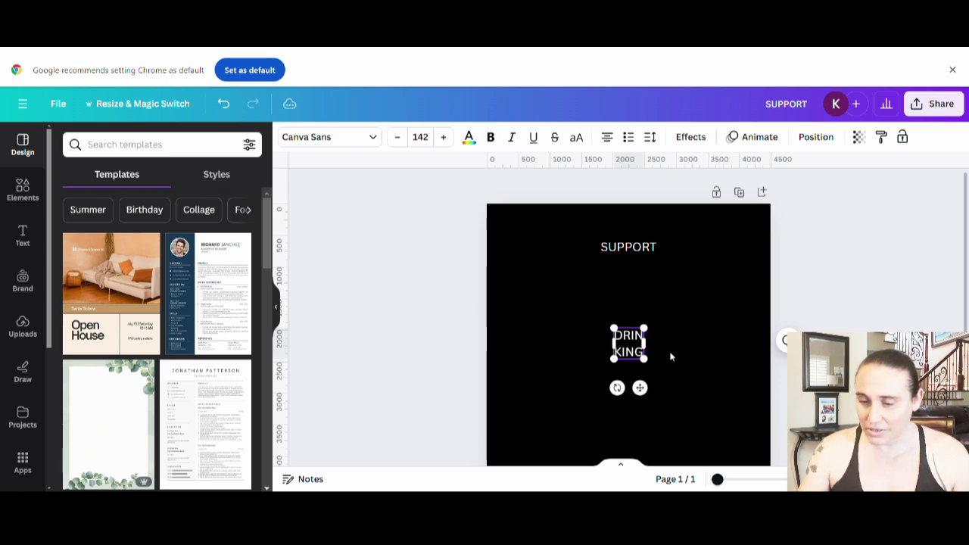
left_click_drag(643, 329, 729, 242)
left_click_drag(706, 336, 667, 380)
scroll(698, 308, "down", 3)
left_click_drag(687, 276, 733, 332)
left_click_drag(687, 307, 660, 307)
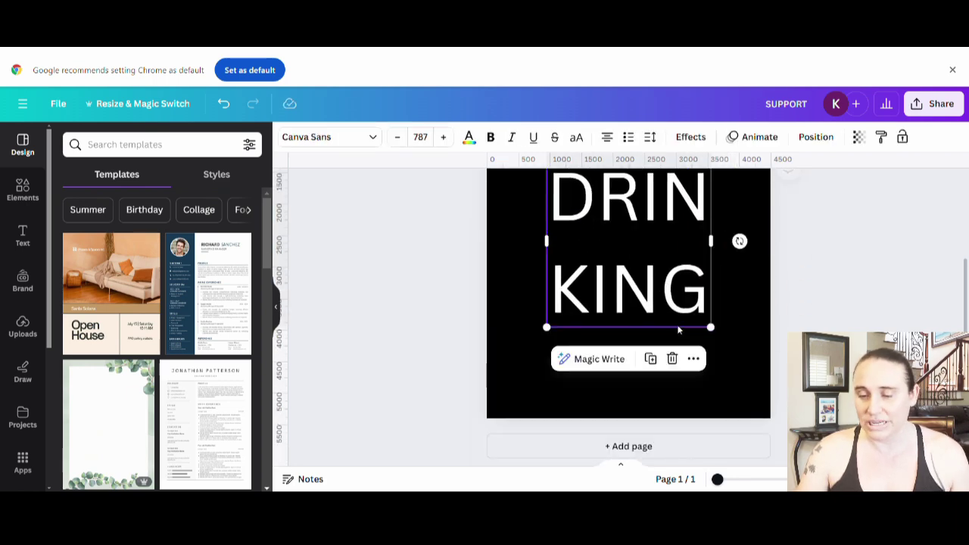
left_click(729, 383)
scroll(727, 394, "up", 2)
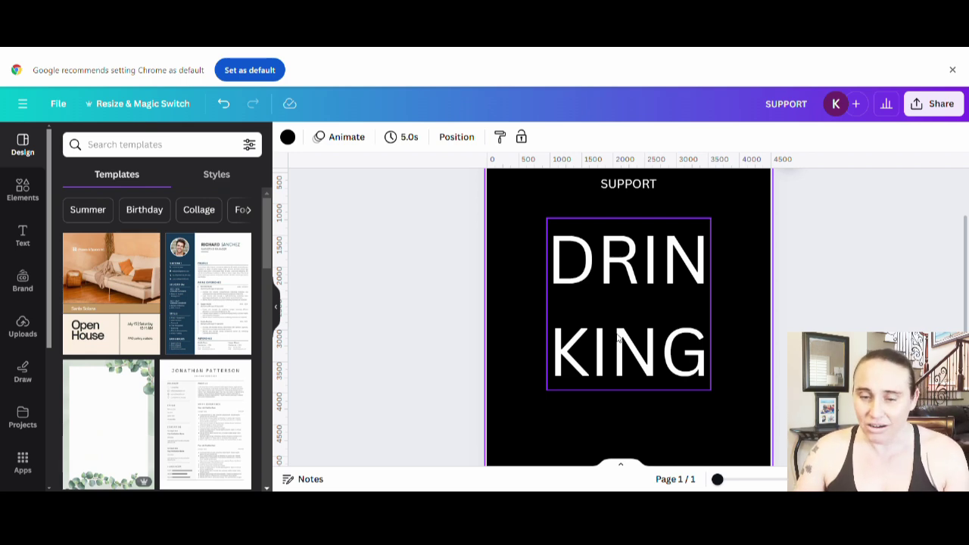
Set both the DRIN KING and SUPPORT text in the Anton font
left_click(591, 264)
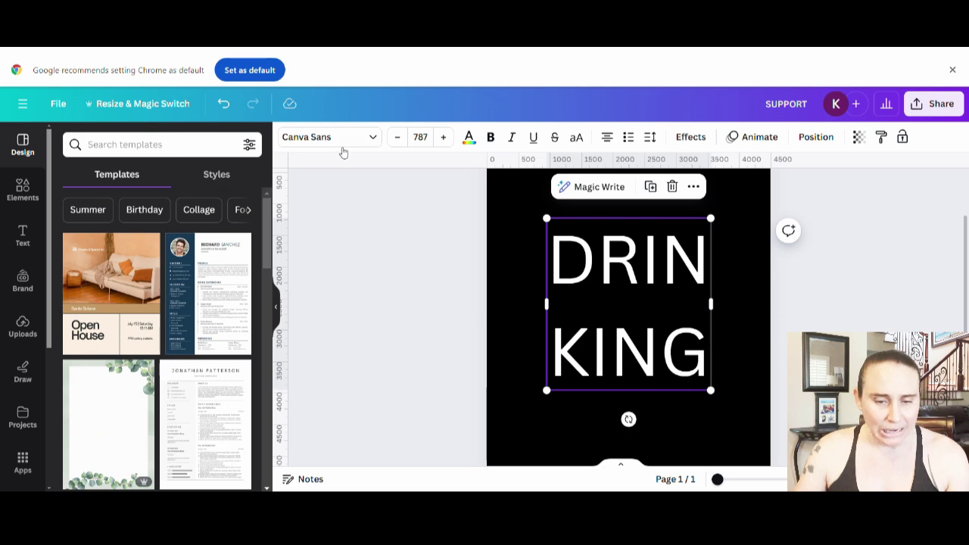
left_click(340, 143)
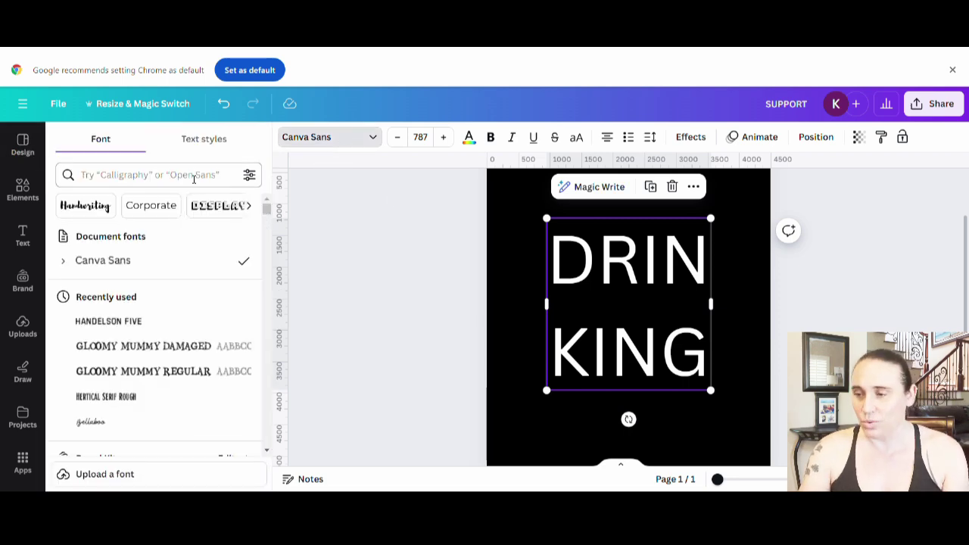
left_click(194, 179)
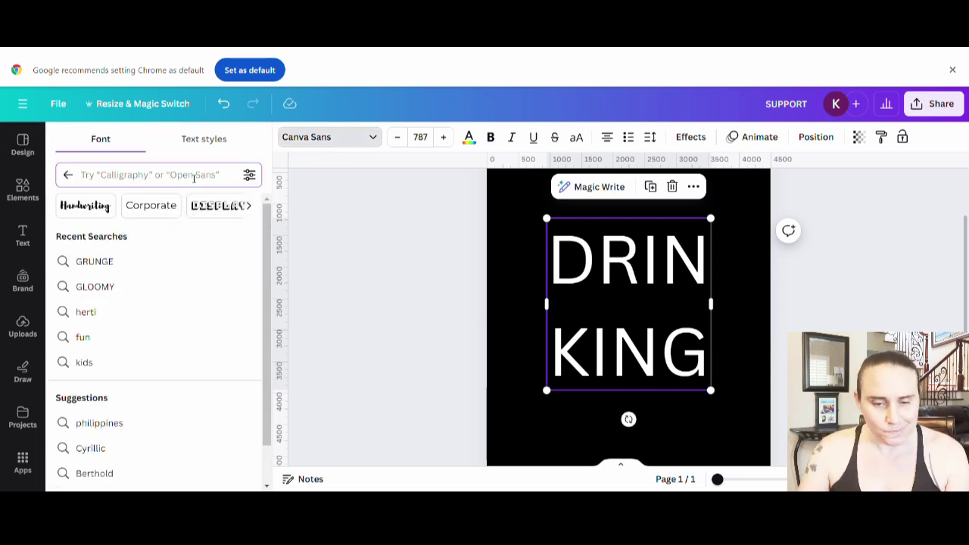
type("ANTON")
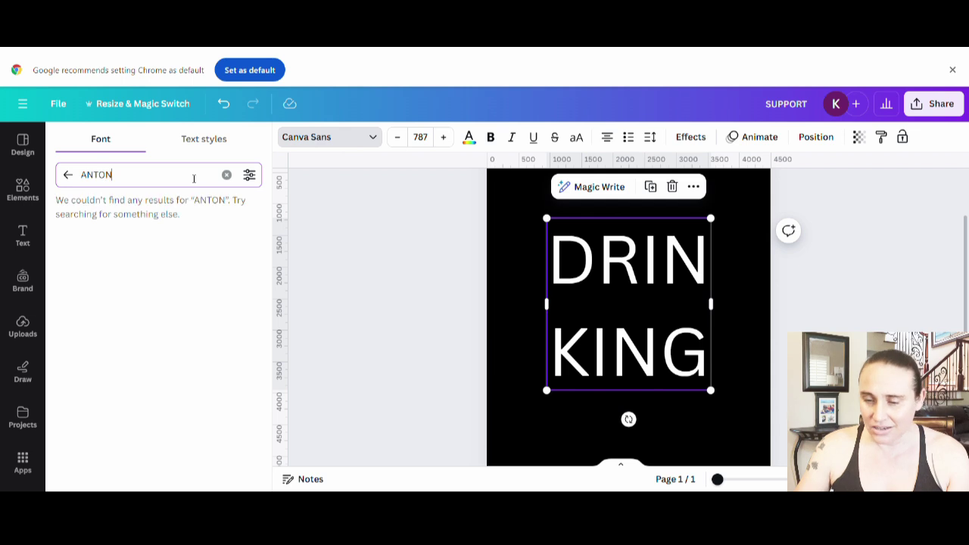
left_click(115, 234)
scroll(626, 262, "up", 1)
left_click(524, 275)
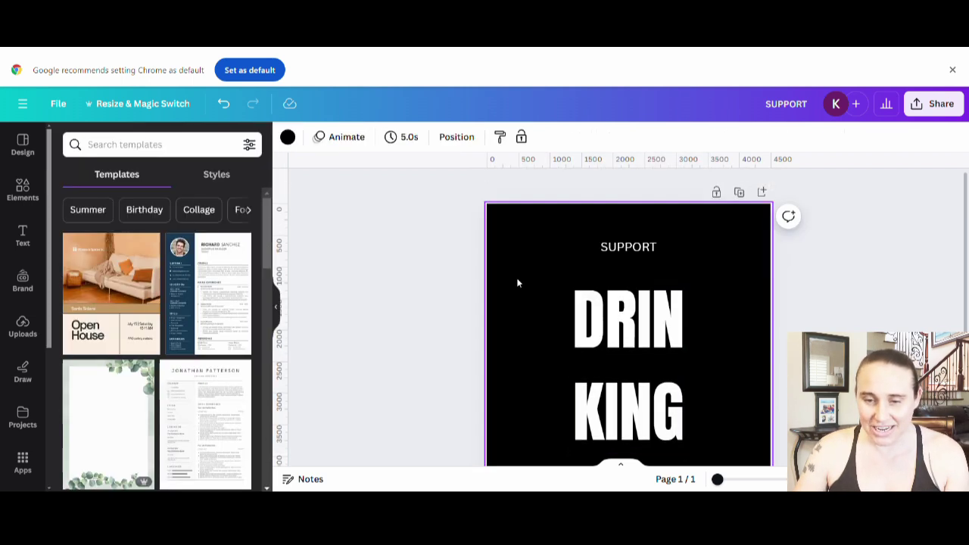
double_click(607, 252)
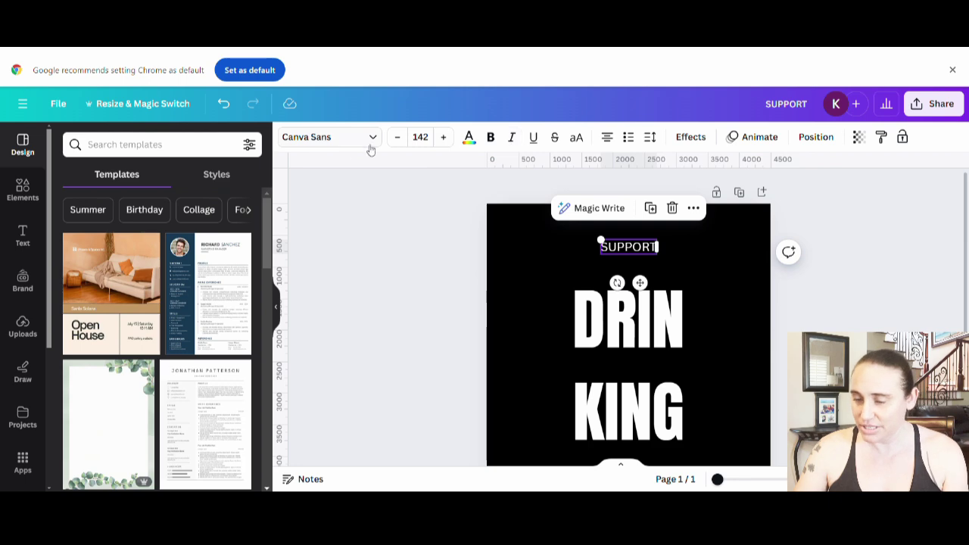
left_click(328, 140)
left_click(106, 234)
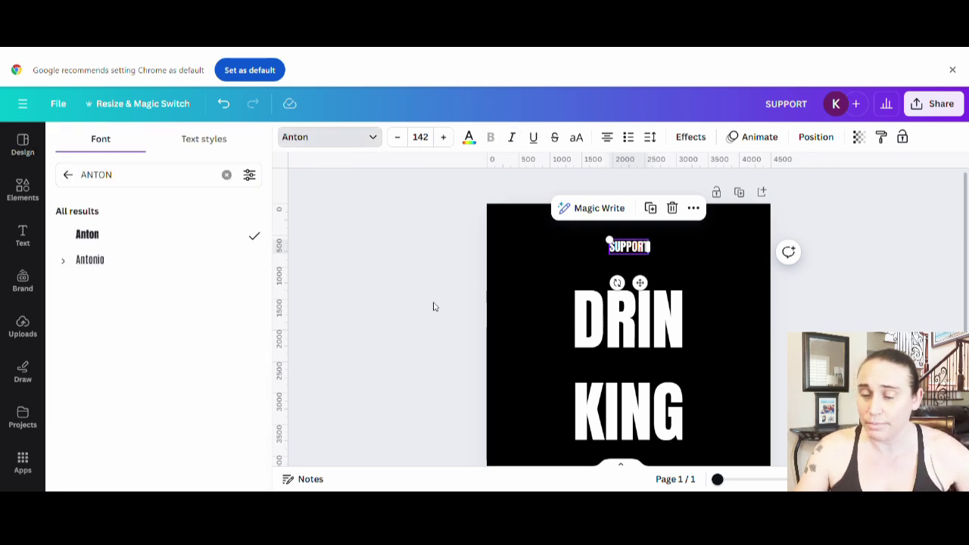
key("Escape")
left_click(716, 327)
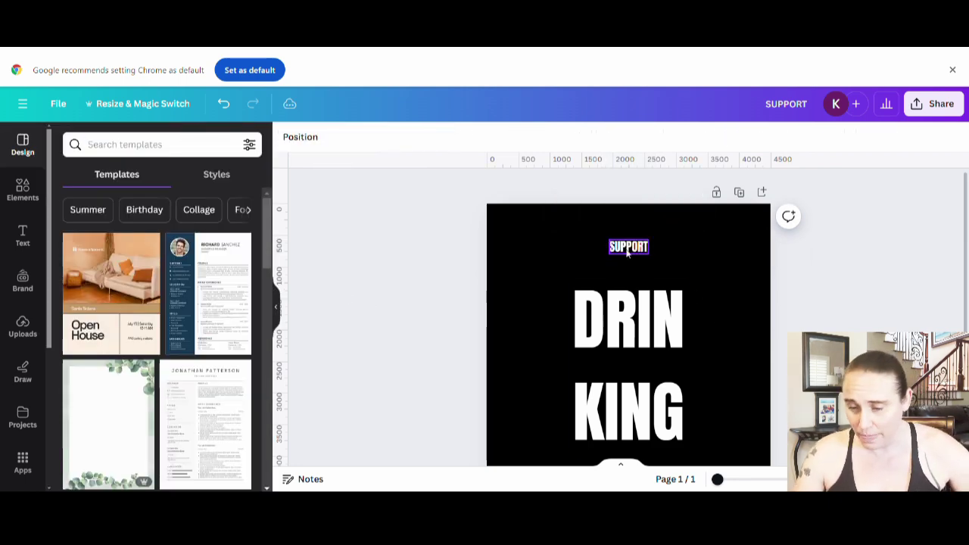
Tighten the DRIN KING line spacing to 1.05
scroll(660, 257, "down", 2)
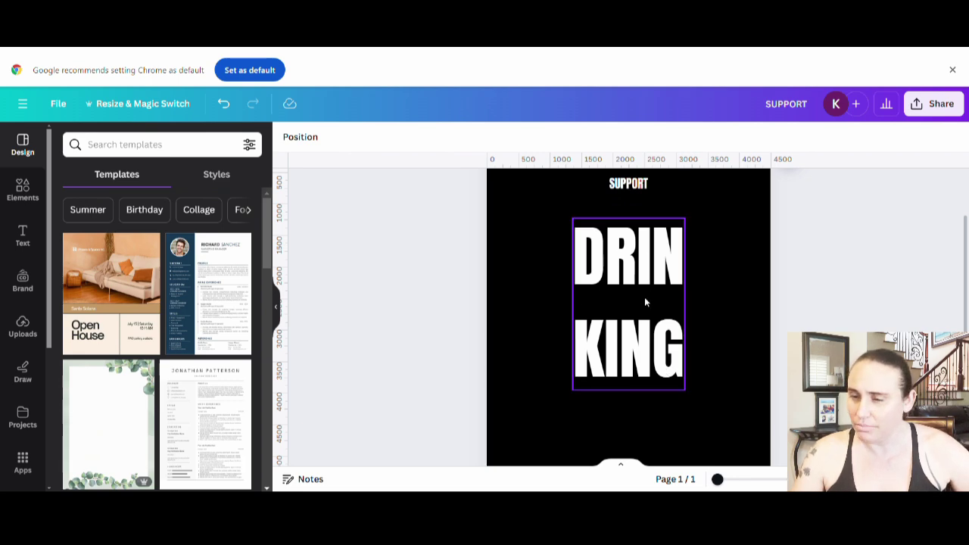
left_click(643, 341)
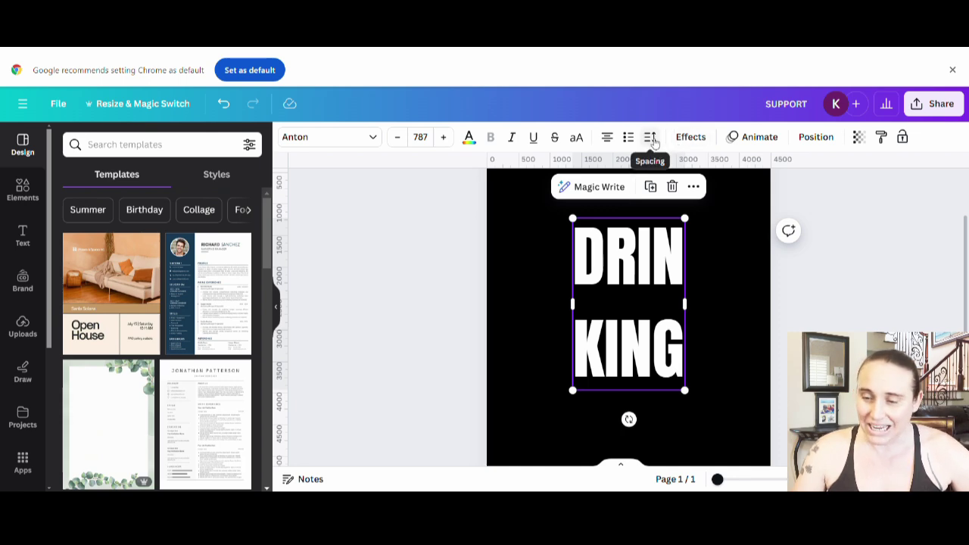
left_click(650, 137)
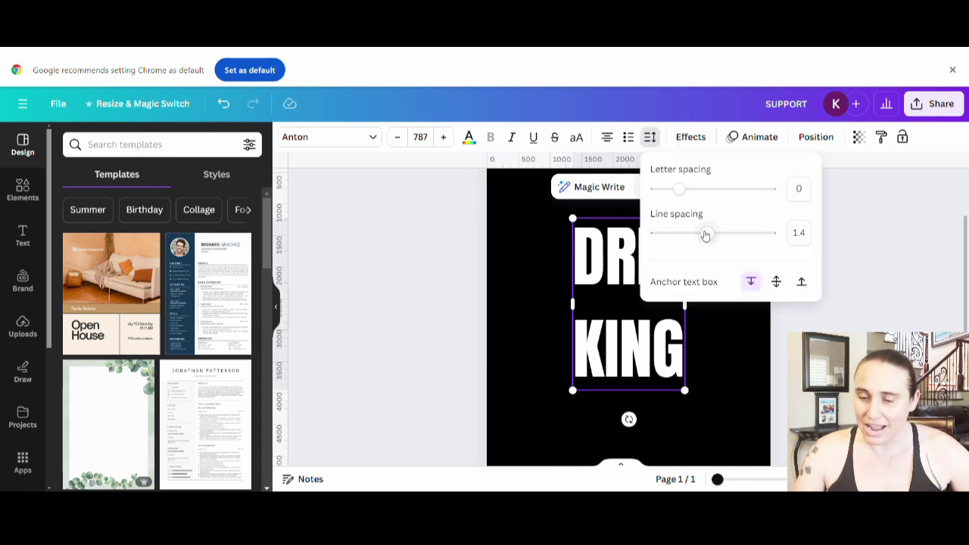
left_click_drag(709, 236, 685, 231)
left_click(705, 381)
left_click(706, 381)
Enlarge DRIN KING to font size 1464 and enlarge the SUPPORT text
left_click(655, 352)
left_click_drag(685, 362, 763, 460)
left_click_drag(644, 377, 602, 346)
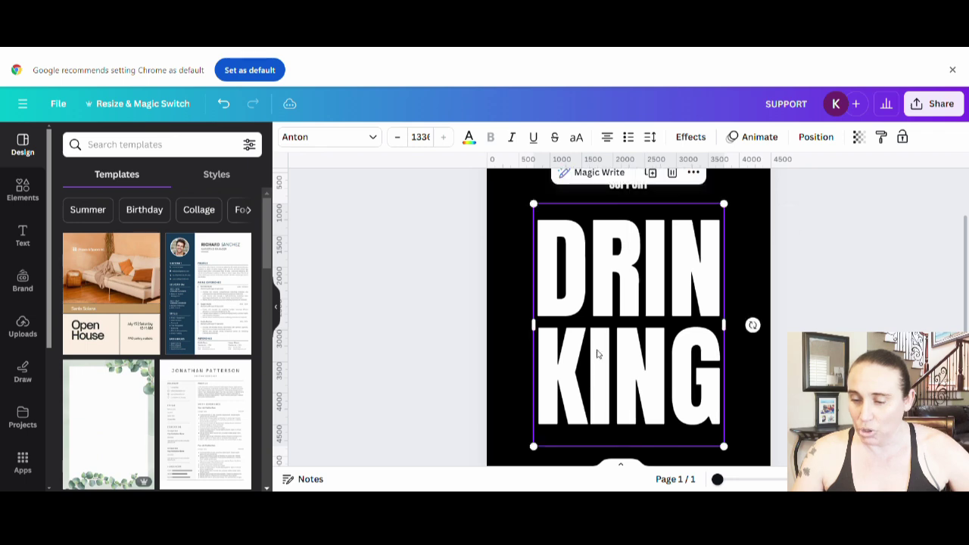
scroll(671, 323, "down", 2)
left_click_drag(728, 383, 736, 419)
left_click_drag(687, 348, 678, 345)
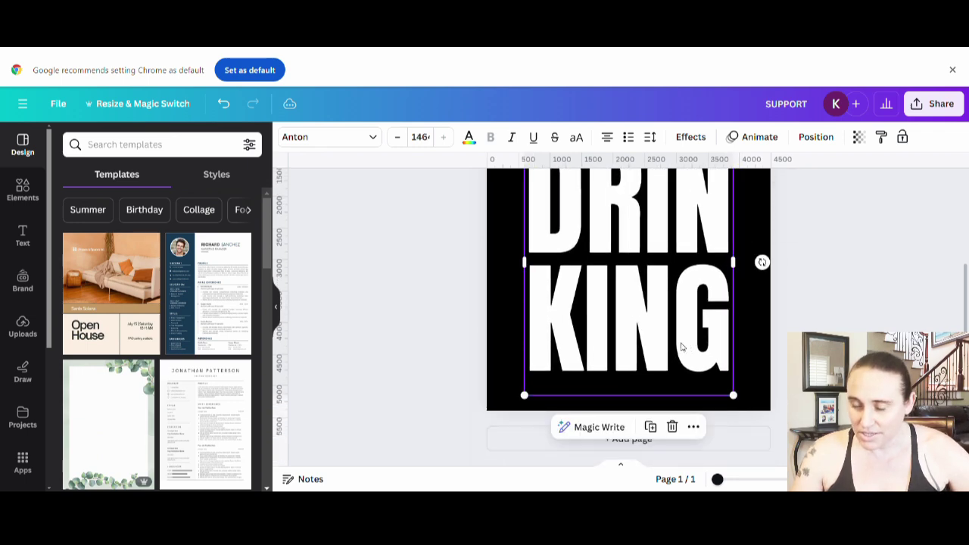
scroll(762, 362, "up", 2)
left_click(810, 310)
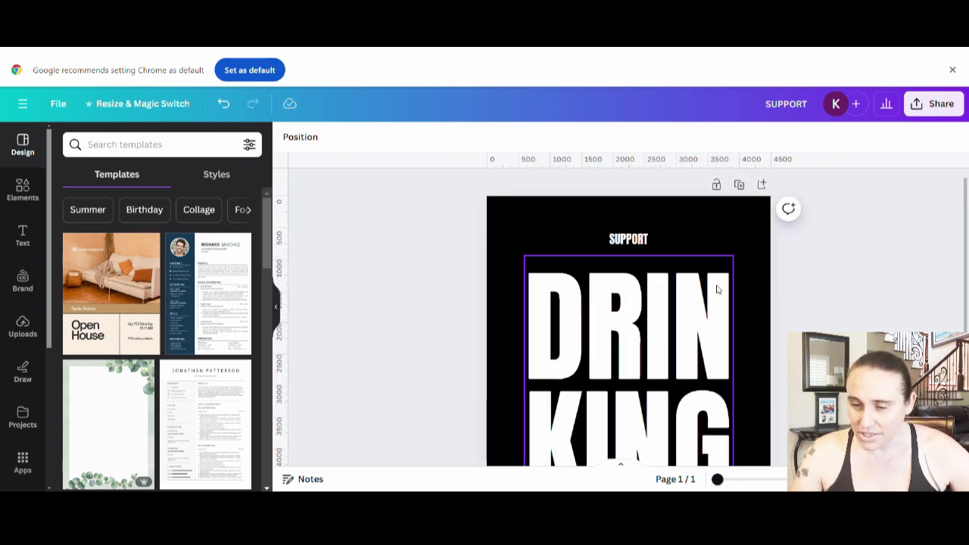
left_click(619, 239)
left_click_drag(610, 233, 641, 250)
Add a square, colour it teal, and move it up to the SUPPORT heading
left_click(723, 214)
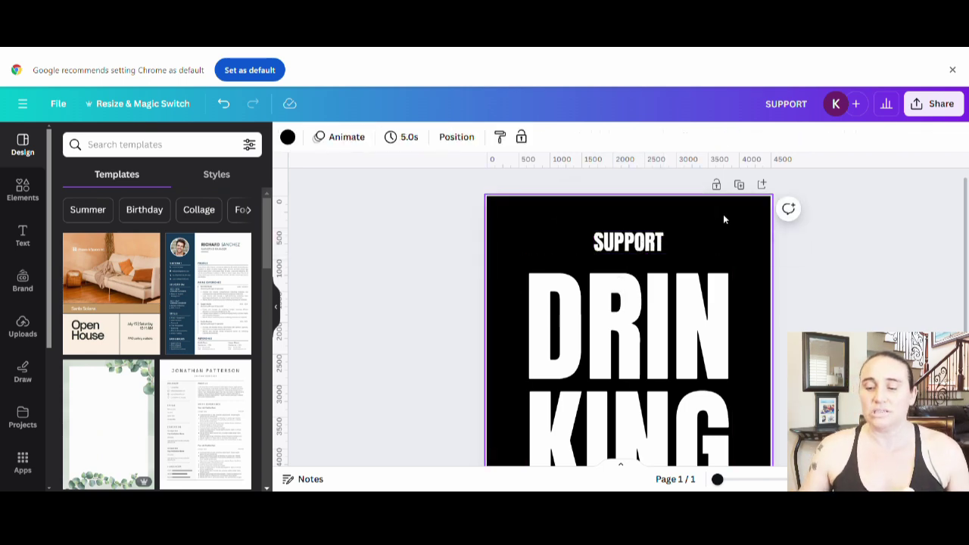
left_click(851, 294)
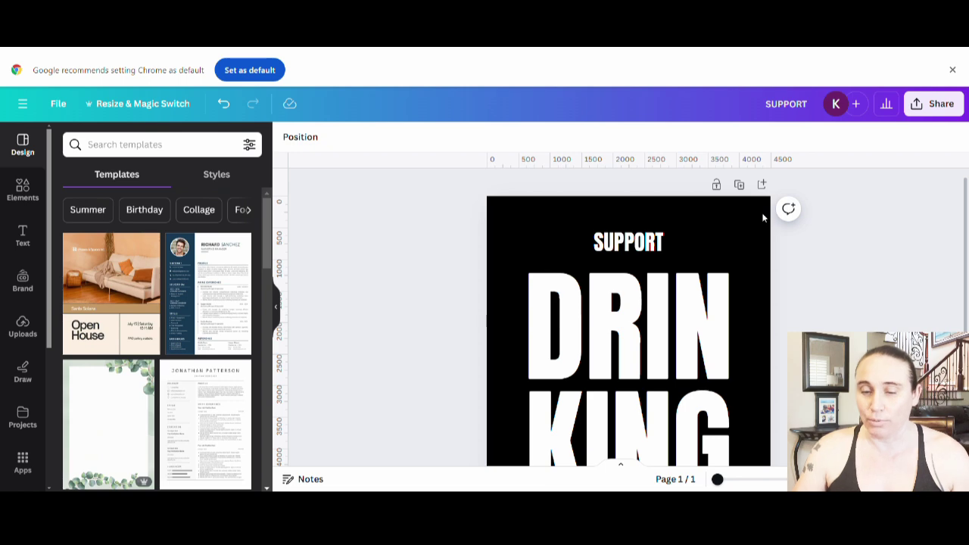
key("ctrl+v")
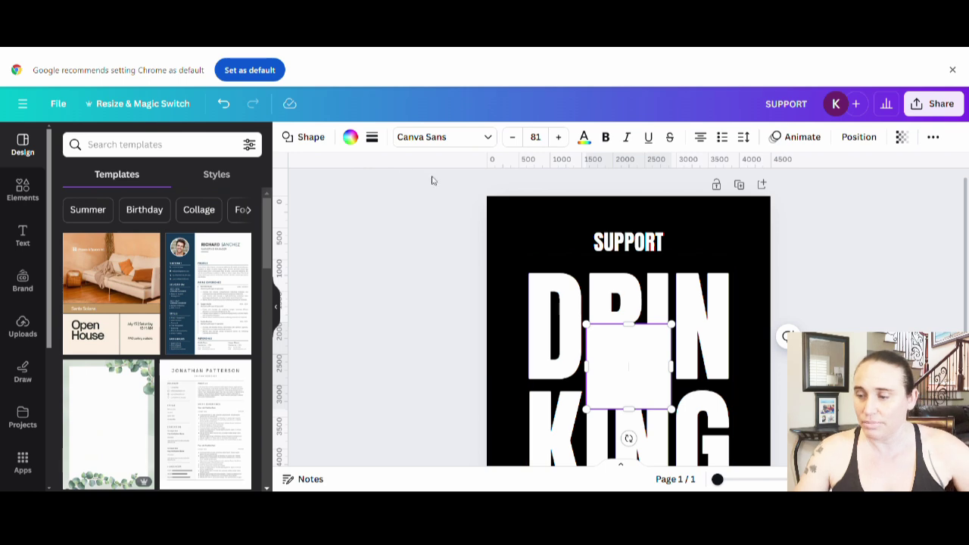
left_click(351, 138)
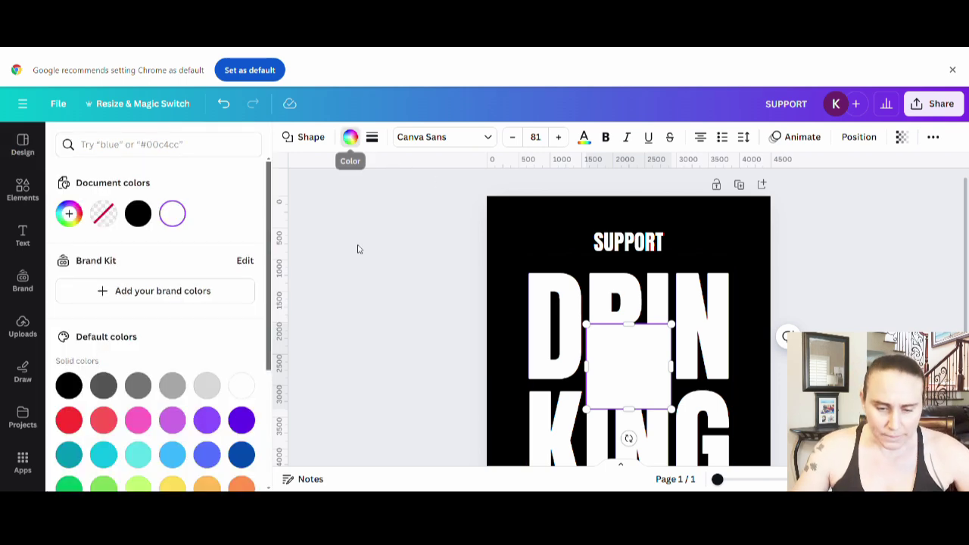
left_click(70, 453)
left_click(556, 335)
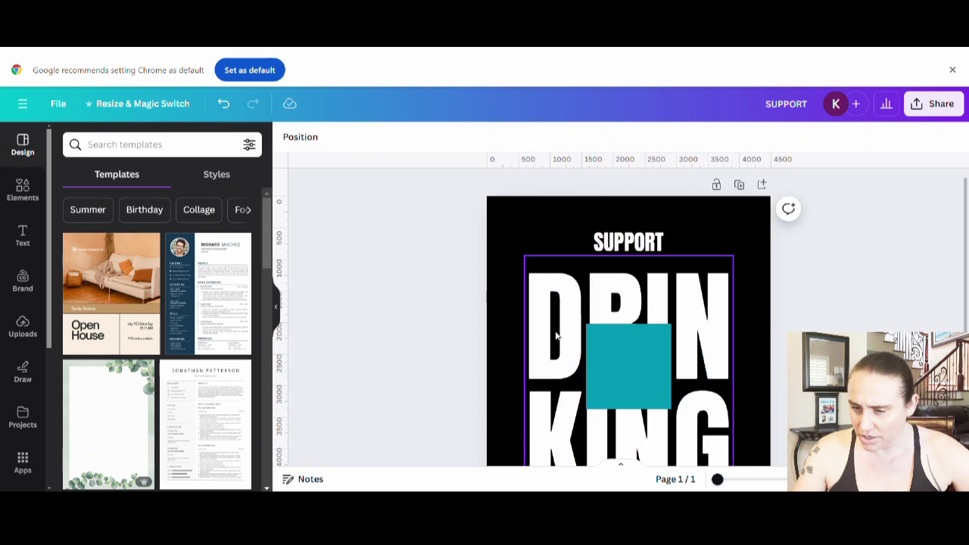
left_click_drag(621, 376, 652, 244)
left_click(755, 275)
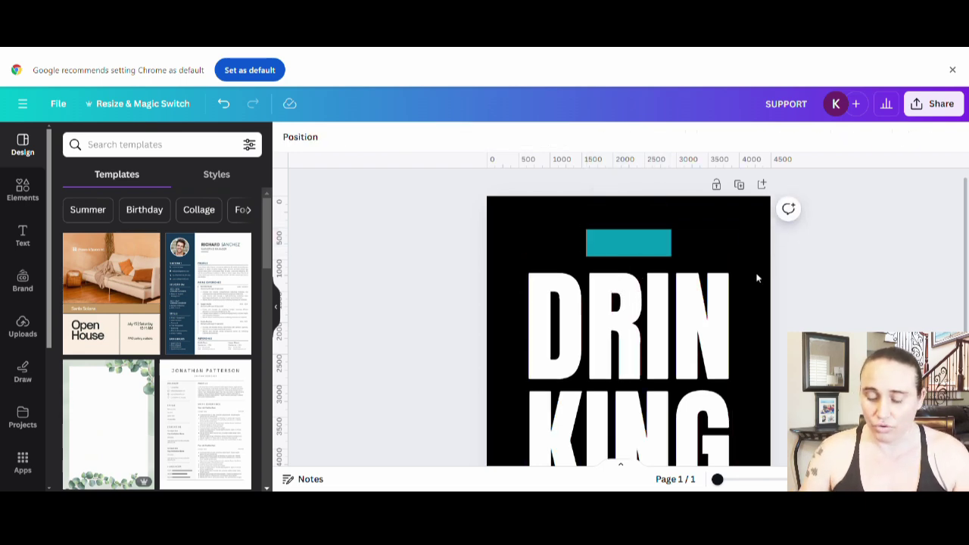
Type SUPPORT onto the teal bar and nudge DRIN KING down slightly
left_click(630, 250)
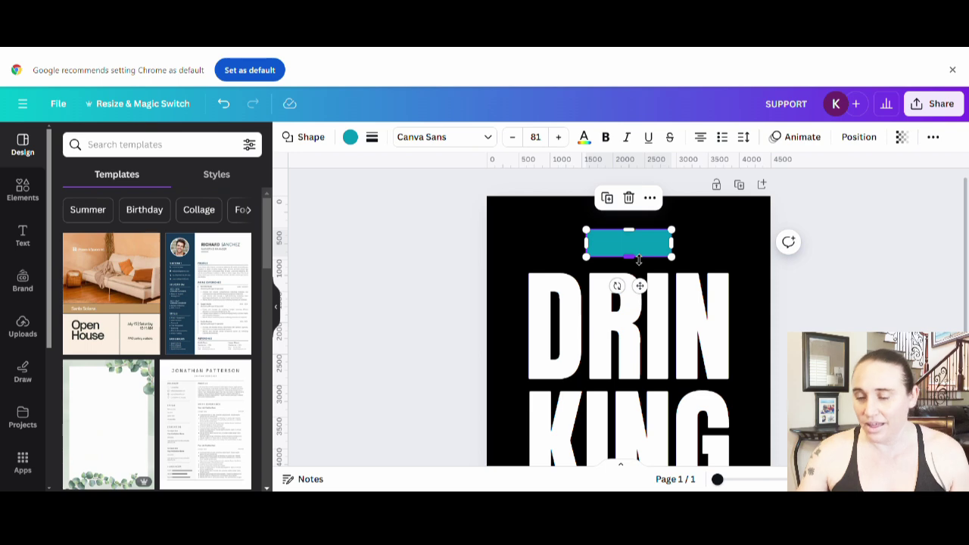
type("SUPPORT")
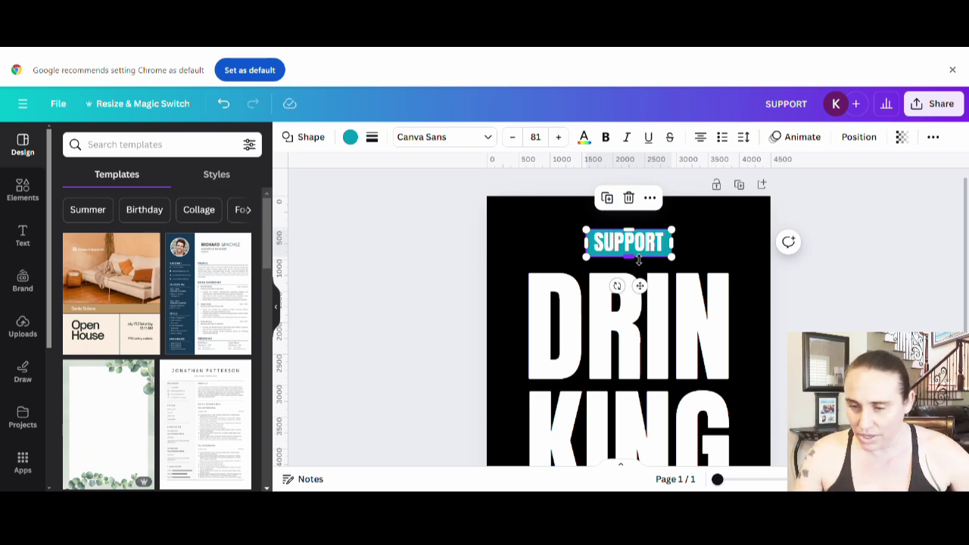
left_click(848, 276)
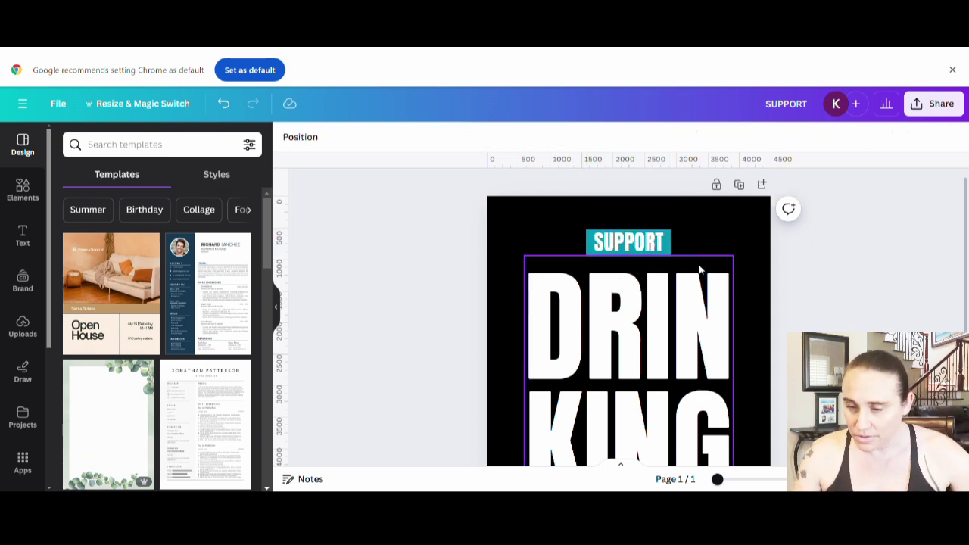
left_click_drag(658, 288, 658, 302)
left_click(645, 254)
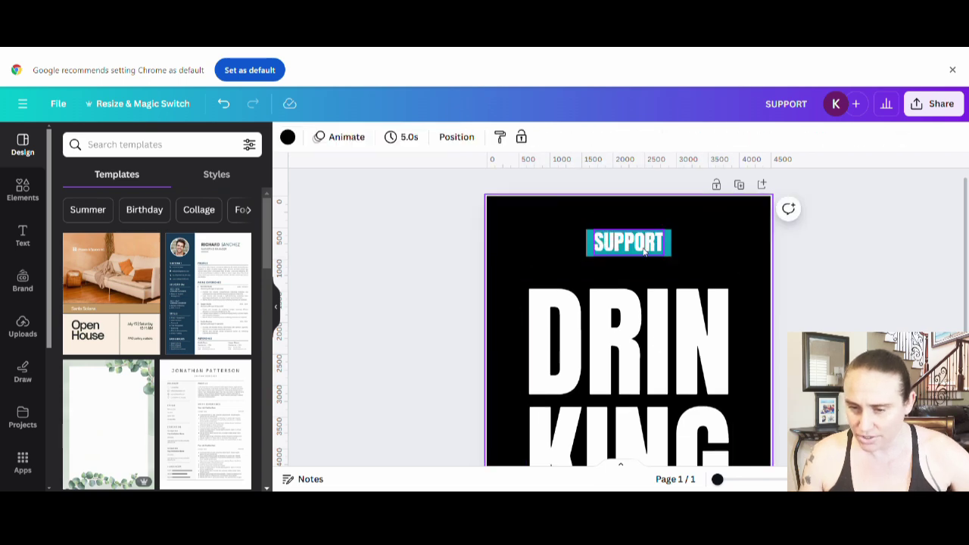
left_click(644, 252)
left_click(651, 248)
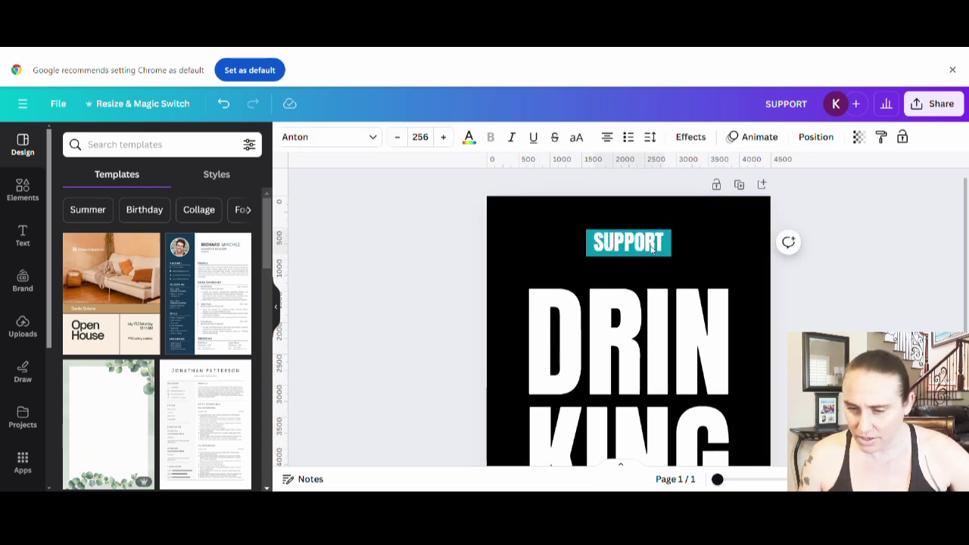
left_click(651, 248)
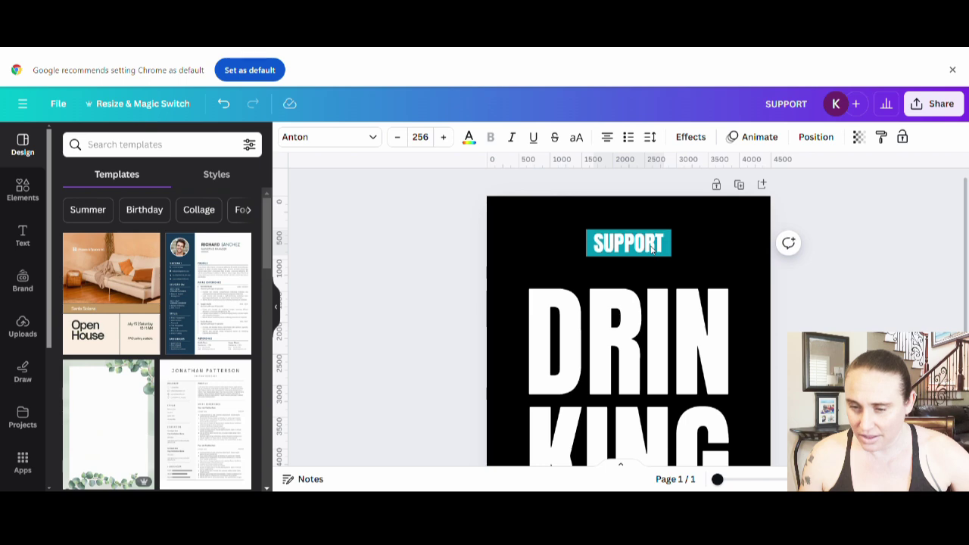
left_click(651, 249)
left_click(651, 248)
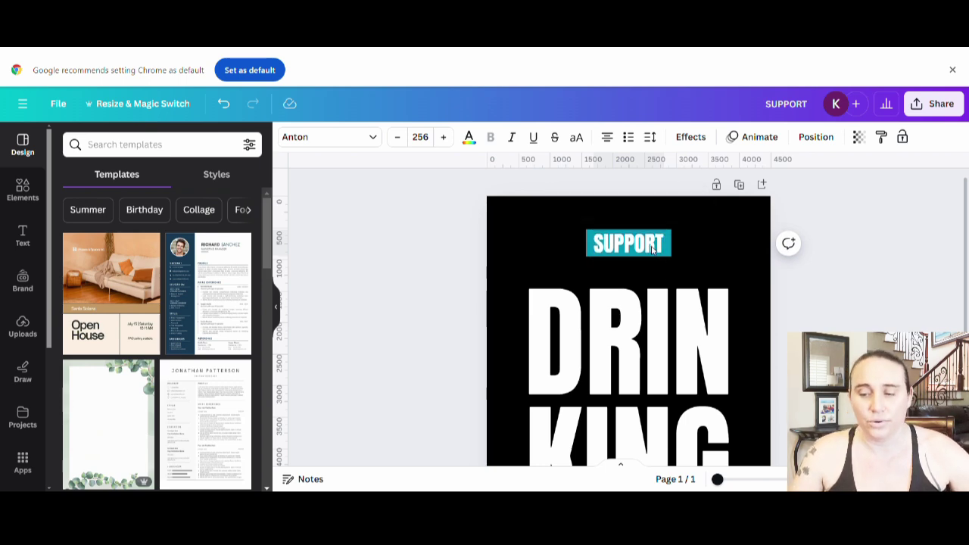
left_click(653, 250)
left_click(704, 250)
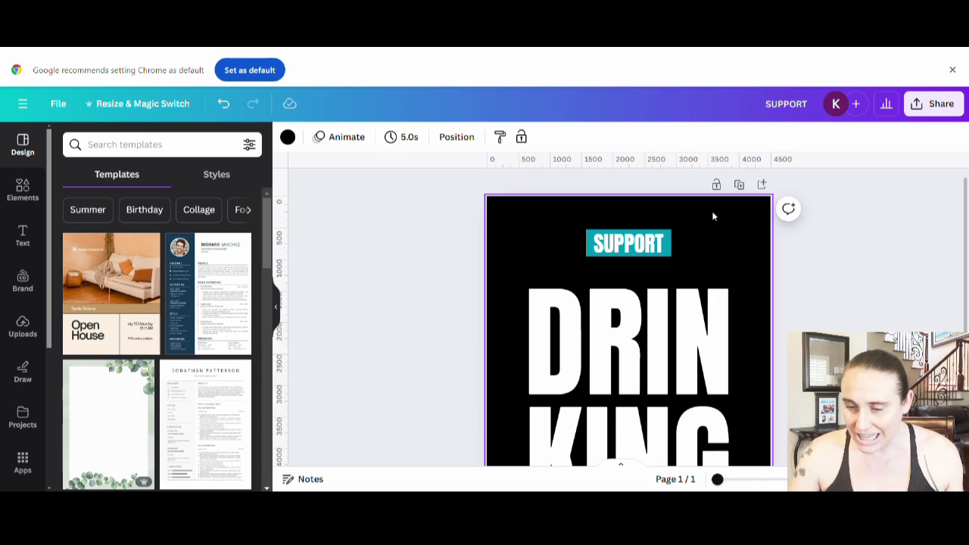
Add a line with weight 48, shorten it and place it at the top left
key("l")
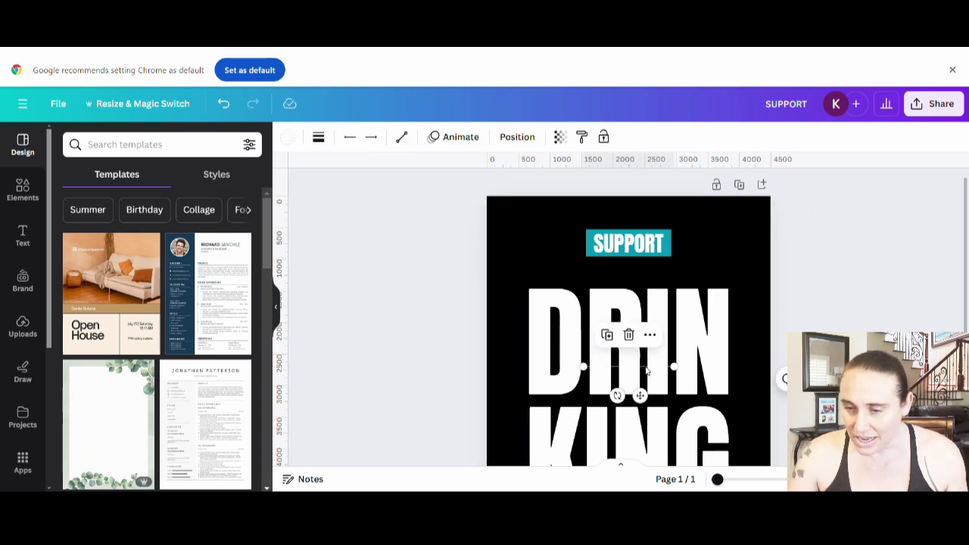
left_click_drag(644, 372, 655, 217)
left_click(319, 138)
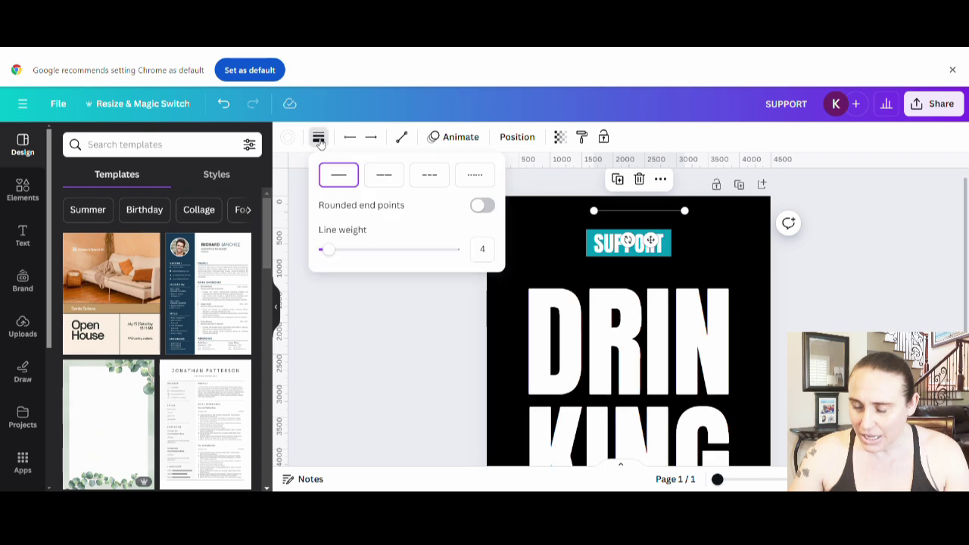
left_click_drag(331, 250, 388, 250)
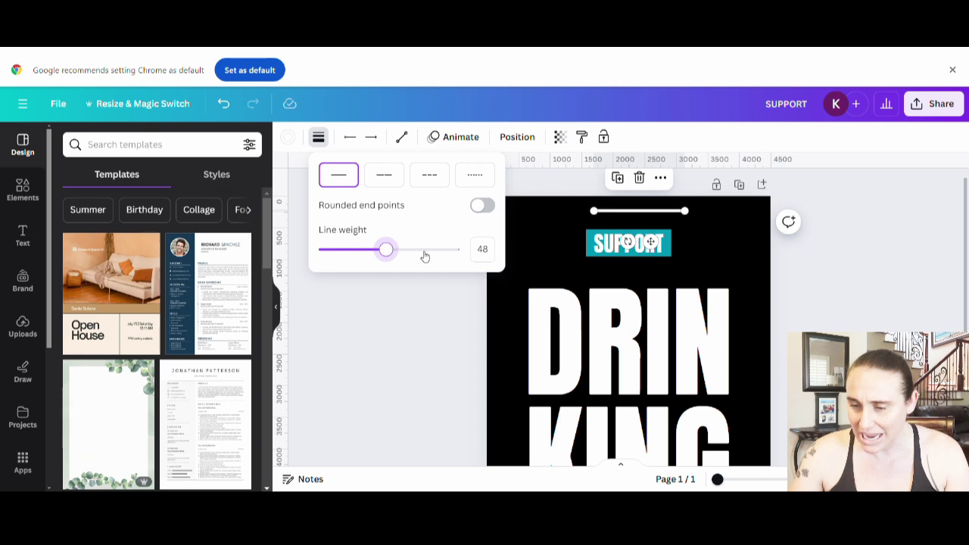
left_click(451, 287)
left_click(431, 303)
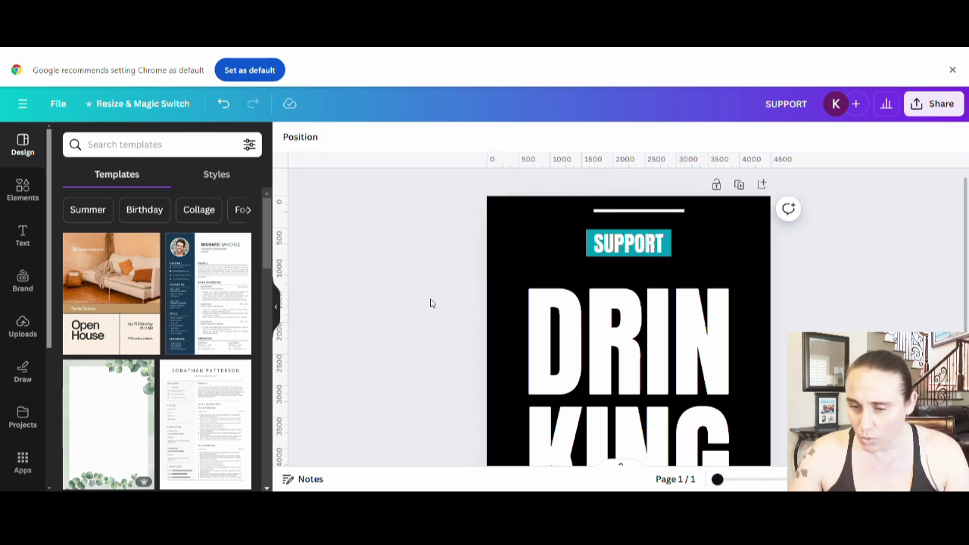
left_click_drag(624, 220, 569, 209)
Place a copy of the short line at the top right and fine-tune the left one
left_click(439, 249)
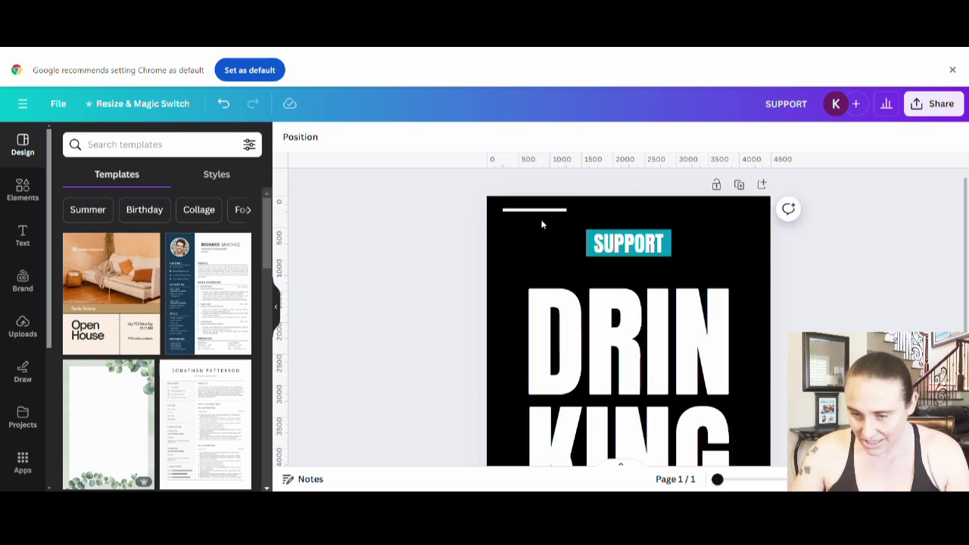
mouse_move(536, 214)
left_mouse_down()
mouse_move(548, 248)
mouse_move(539, 230)
mouse_move(548, 216)
left_mouse_up()
left_click(409, 253)
left_click(560, 213)
left_click_drag(560, 212, 742, 212)
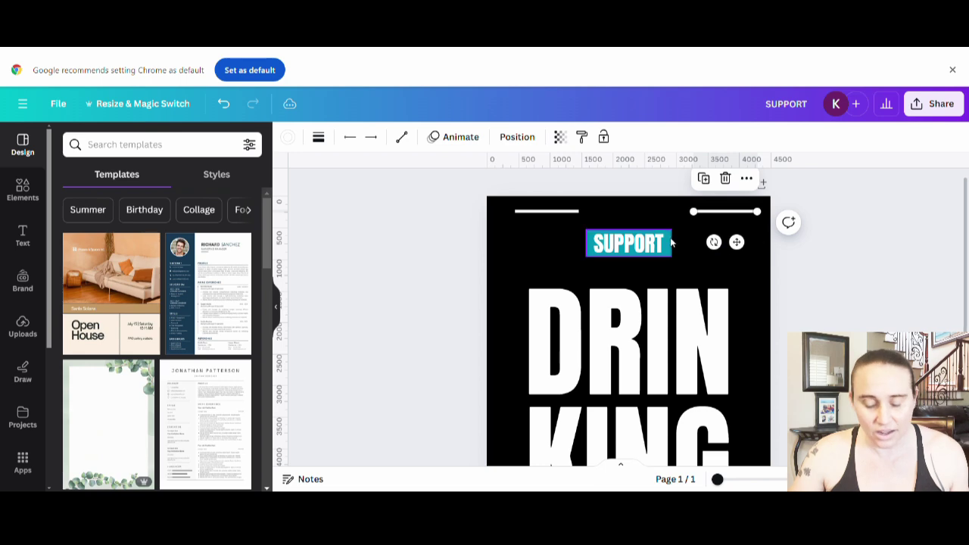
left_click(567, 212)
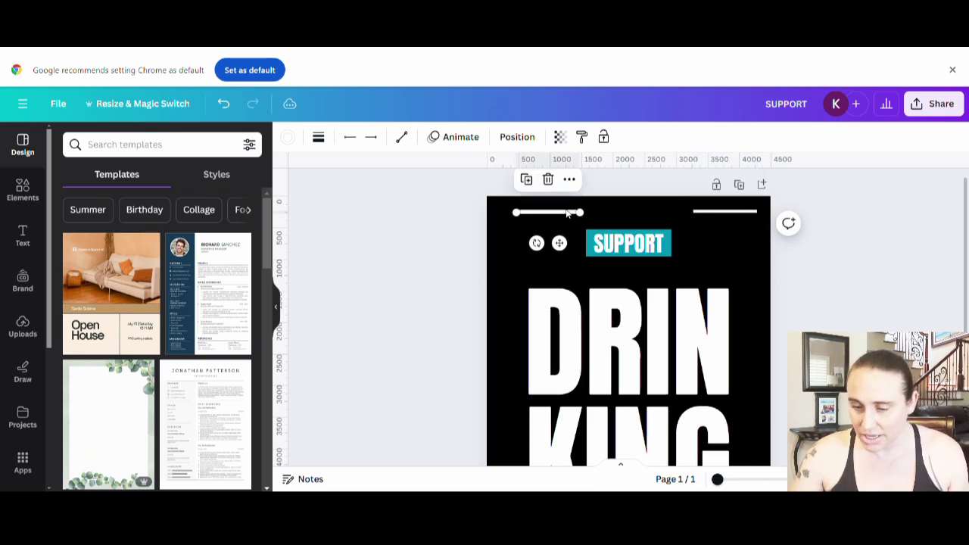
left_click_drag(568, 212, 581, 356)
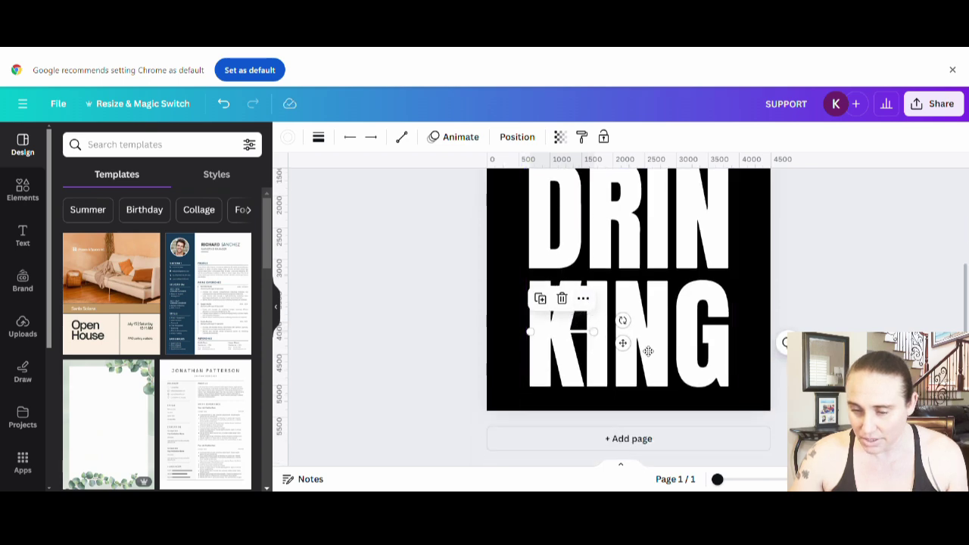
Move the extra line down near the page bottom and lengthen it
left_click(576, 342)
left_click_drag(567, 337, 733, 395)
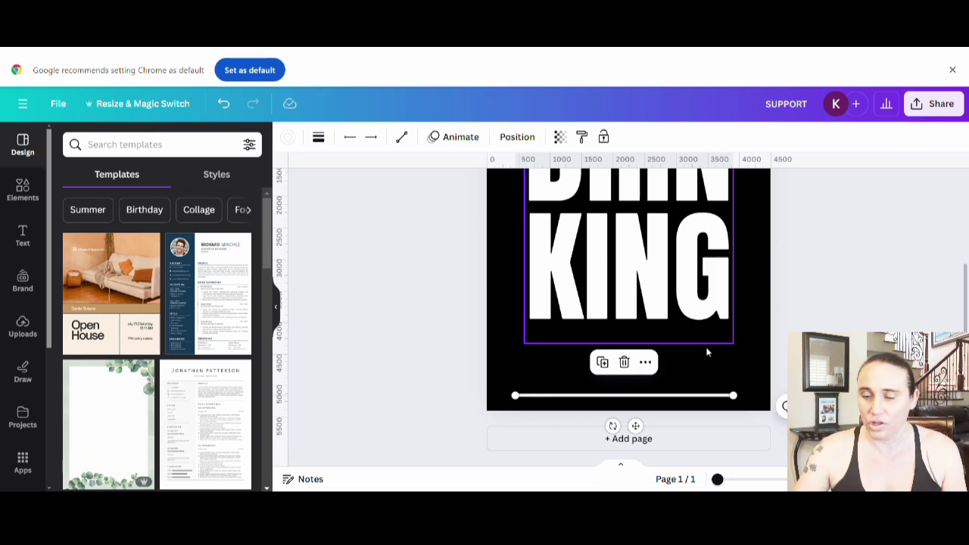
left_click(784, 370)
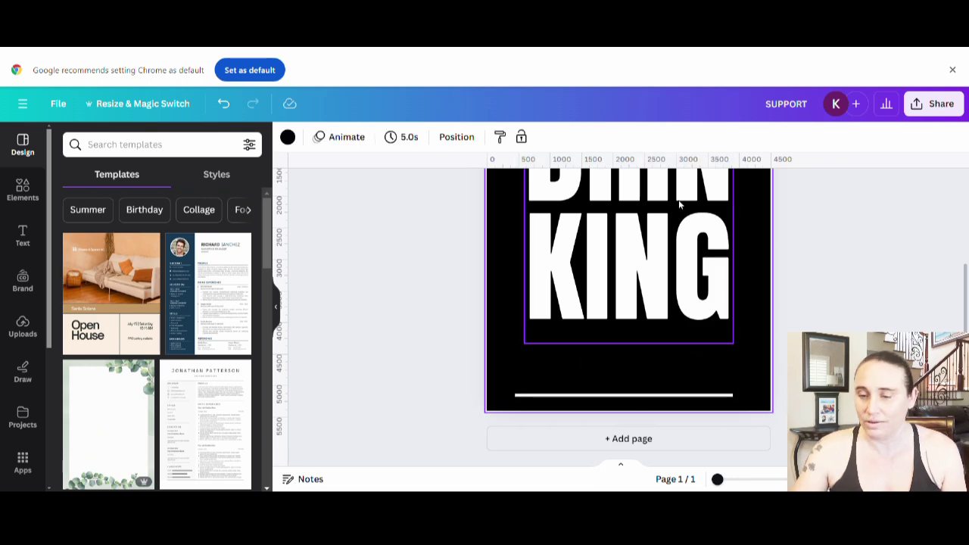
Move DRIN KING down to sit centred between SUPPORT and the bottom line
left_click_drag(678, 206, 679, 267)
scroll(612, 336, "up", 2)
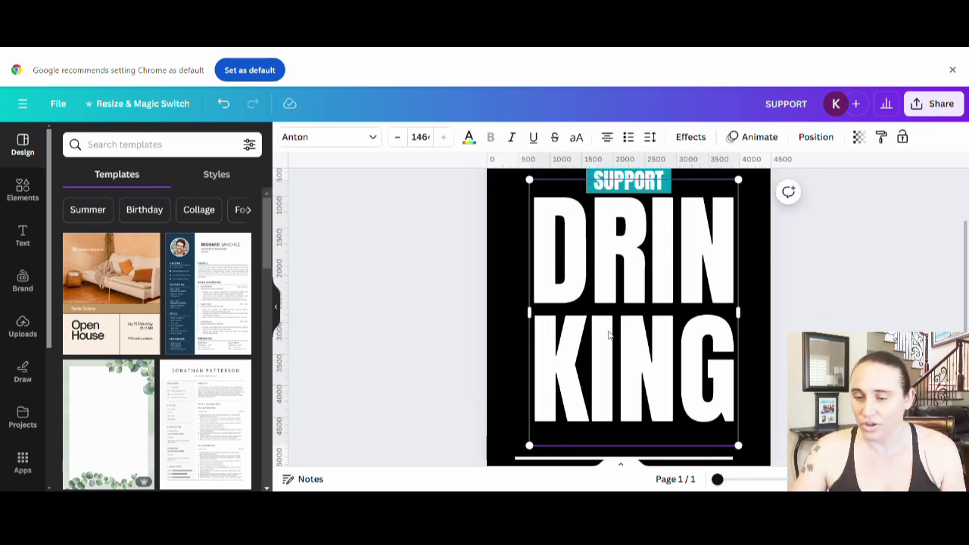
left_click_drag(647, 346, 642, 353)
scroll(682, 318, "up", 2)
scroll(831, 288, "down", 3)
scroll(856, 288, "up", 2)
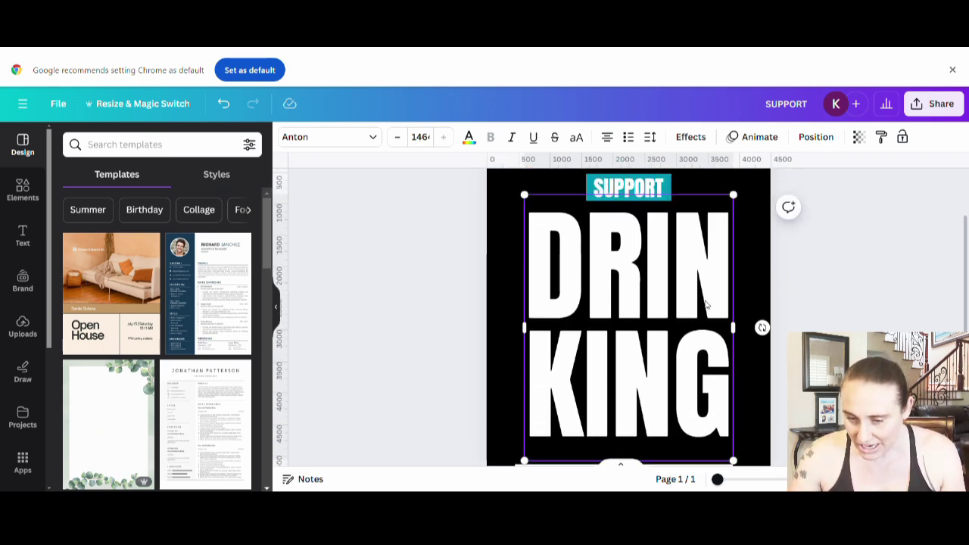
scroll(682, 303, "down", 2)
mouse_move(670, 301)
left_mouse_down()
mouse_move(661, 307)
mouse_move(668, 314)
left_mouse_up()
scroll(667, 346, "up", 1)
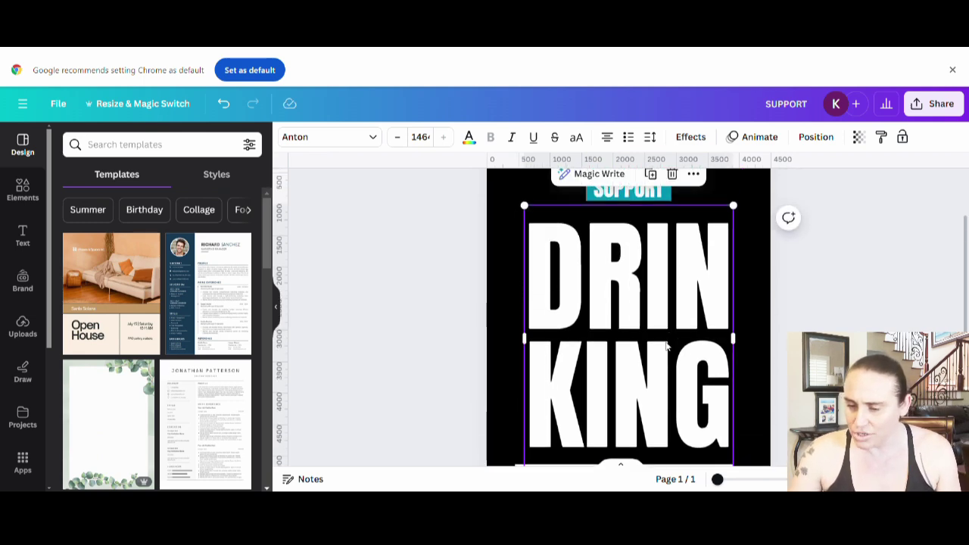
scroll(706, 348, "up", 1)
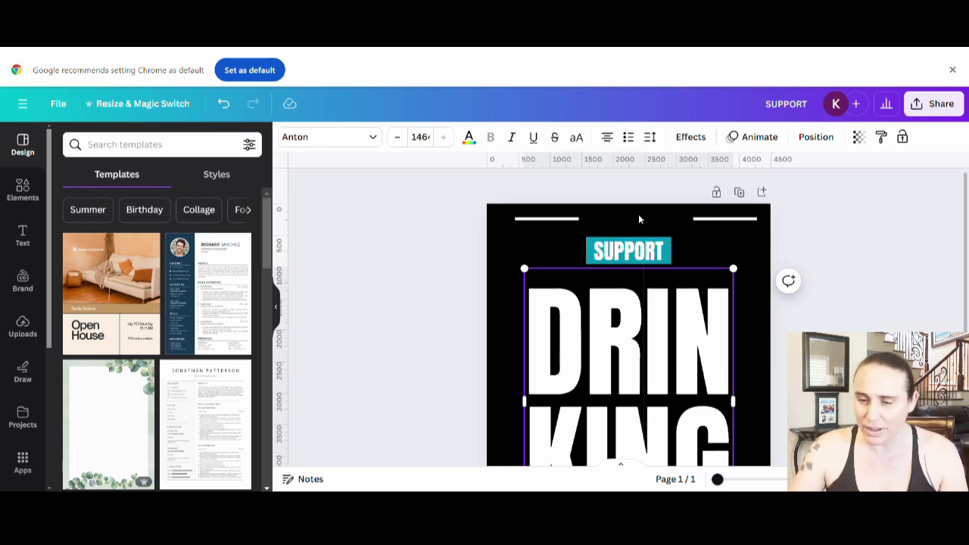
Raise the DRINKING letter spacing from 30 to 52 and set line spacing to 0.96
left_click(652, 140)
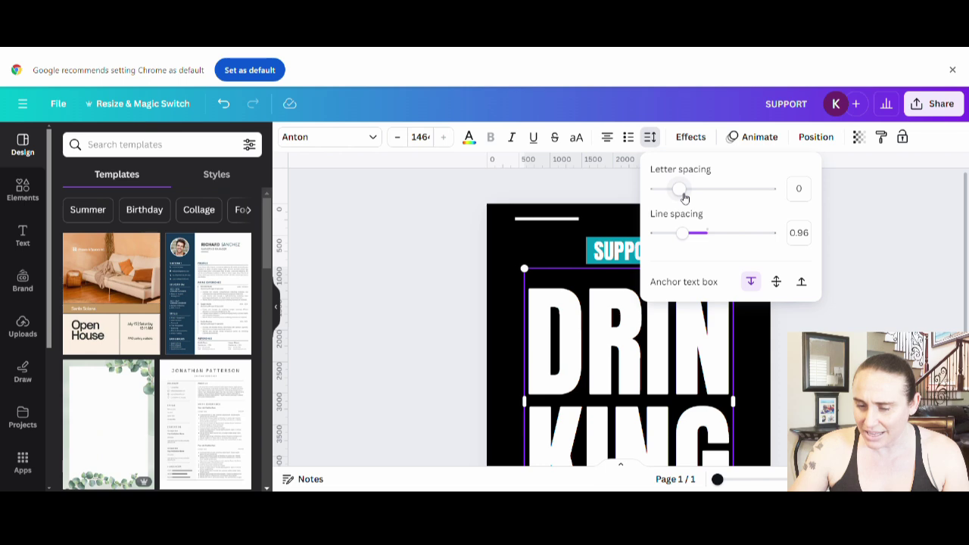
left_click_drag(683, 197, 678, 197)
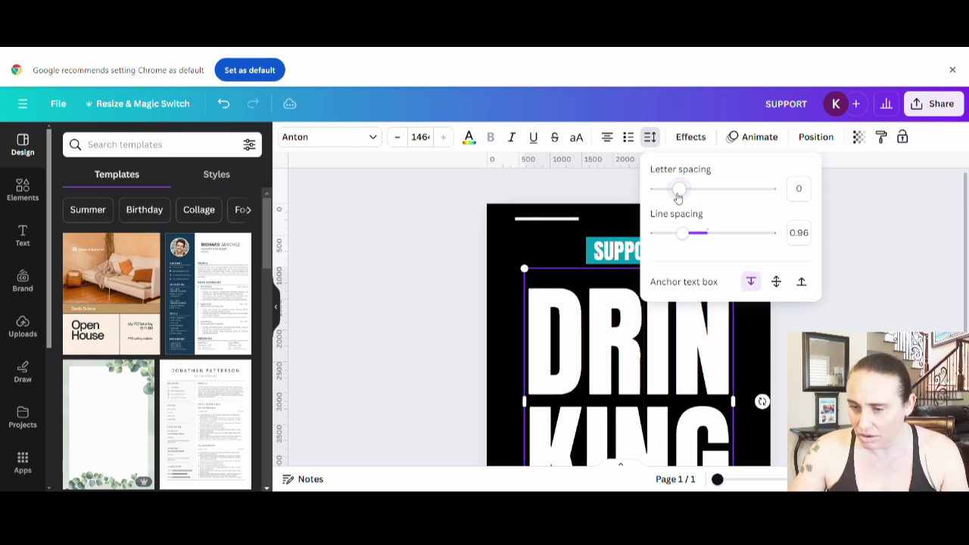
scroll(629, 318, "down", 3)
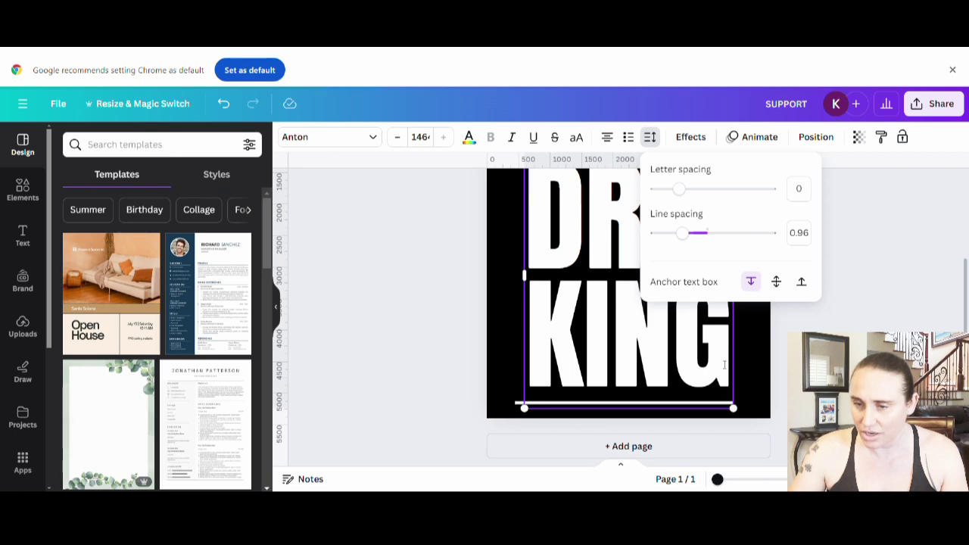
left_click_drag(725, 365, 530, 219)
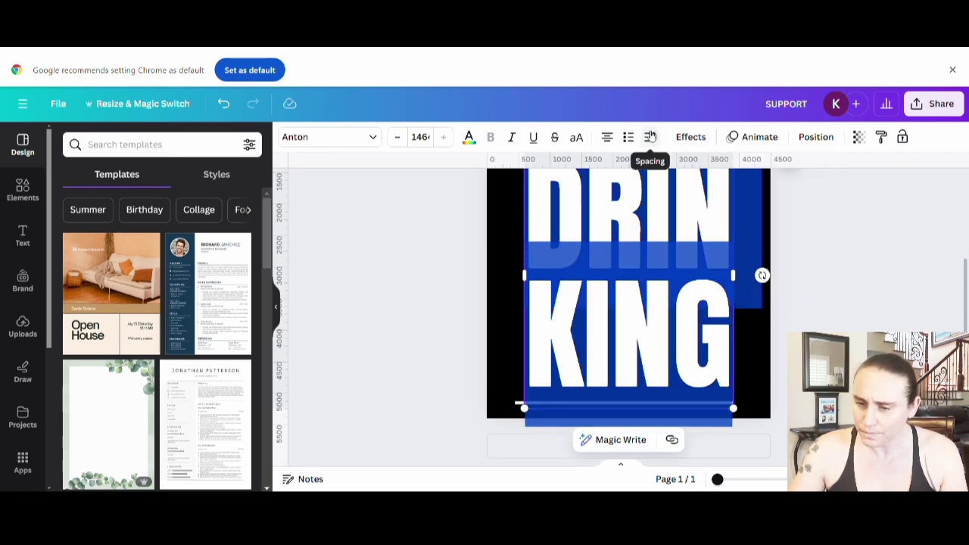
left_click(651, 136)
left_click_drag(683, 191, 689, 197)
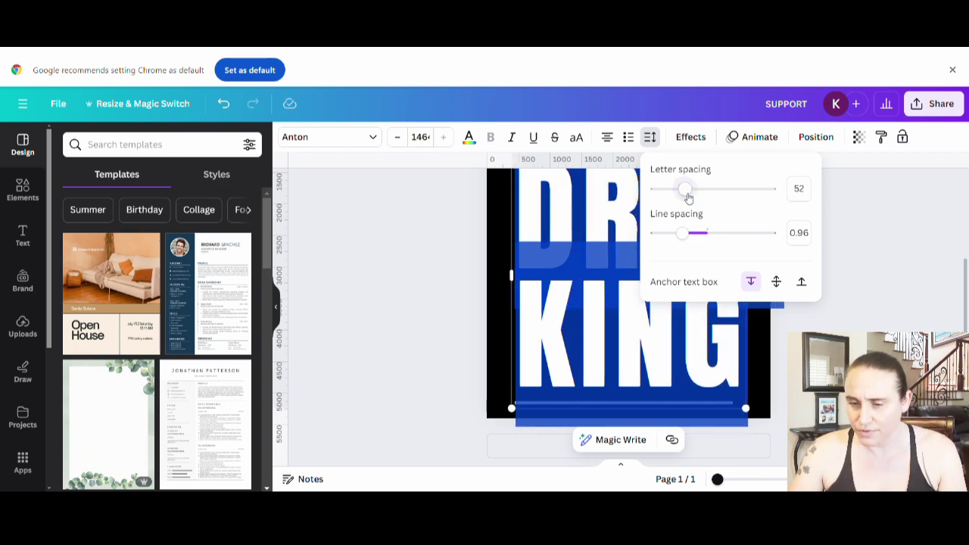
key("Escape")
key("Escape")
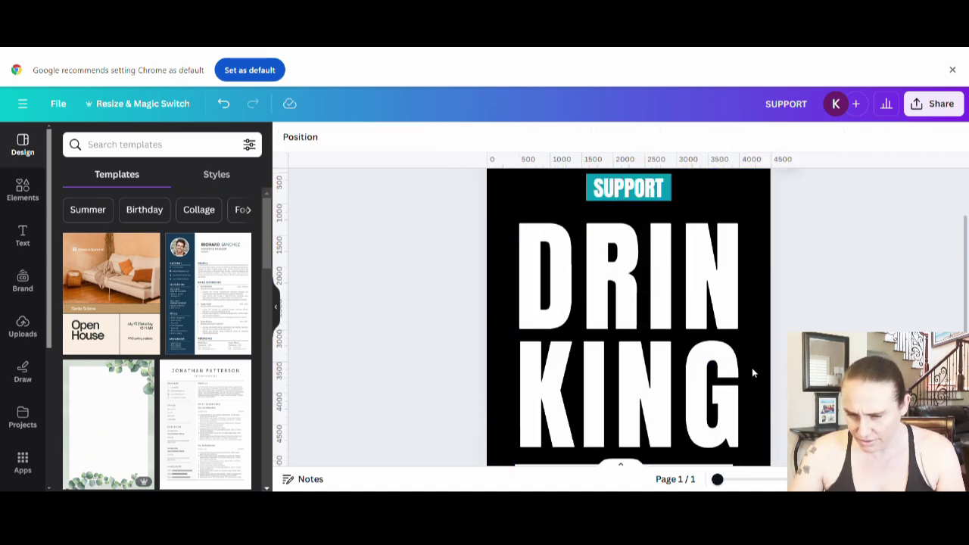
scroll(760, 339, "down", 2)
Group the SUPPORT text with its teal box
left_click(710, 327)
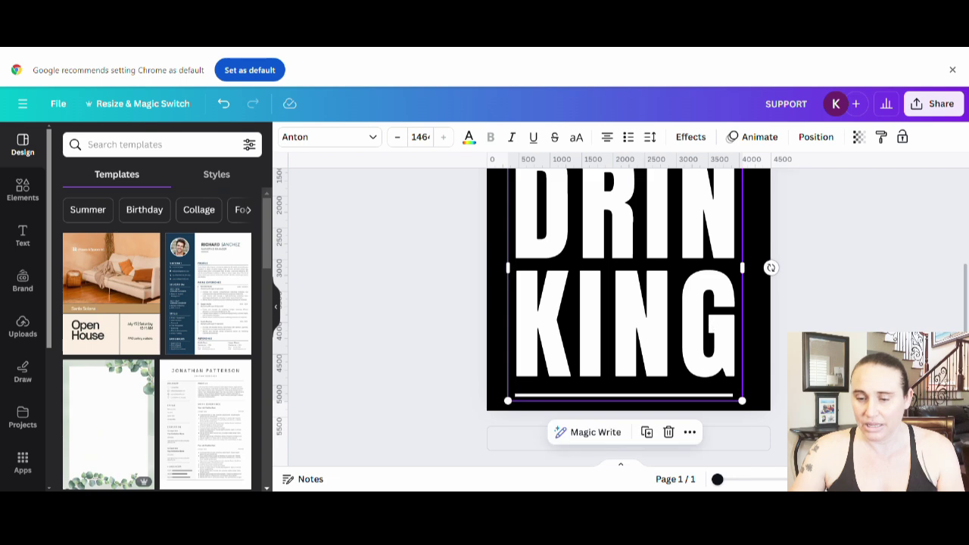
key("Escape")
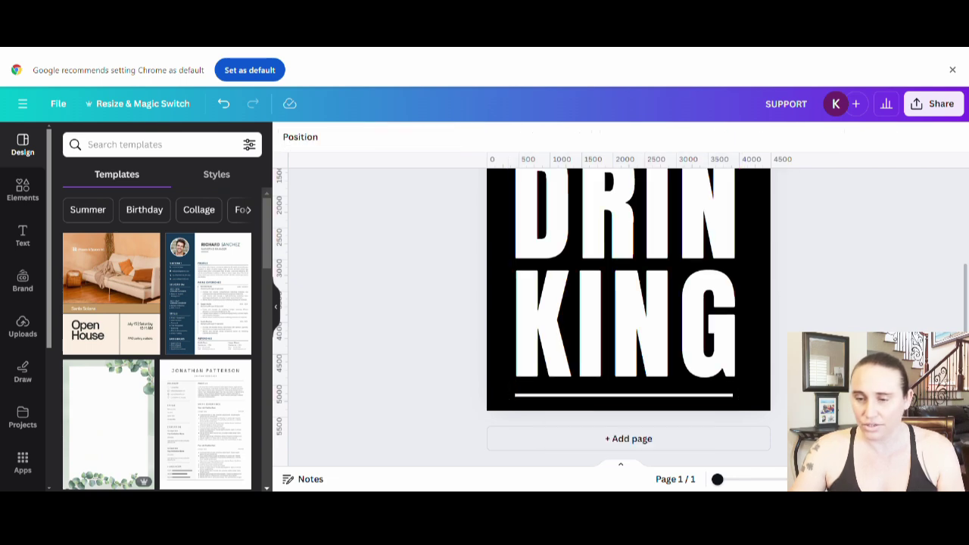
scroll(629, 318, "up", 2)
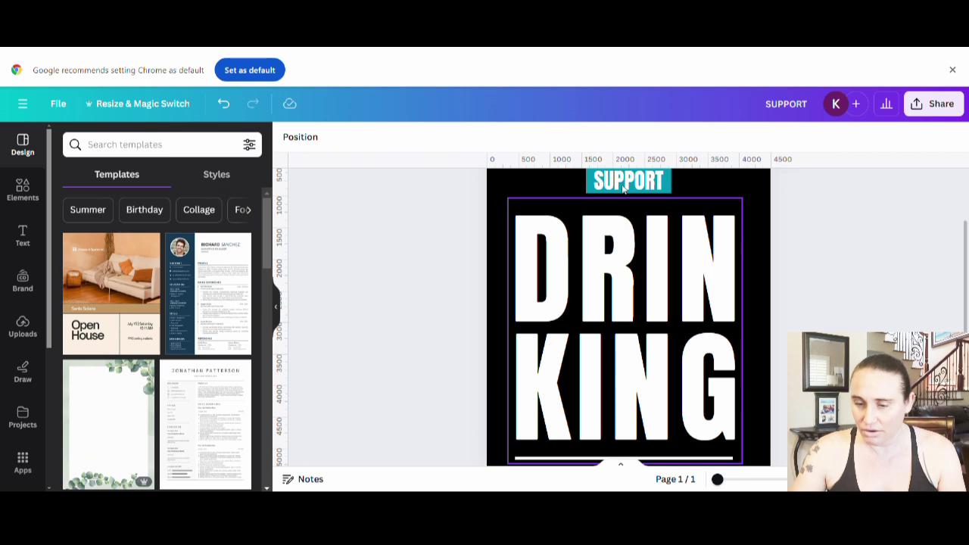
scroll(794, 262, "down", 2)
scroll(795, 262, "up", 3)
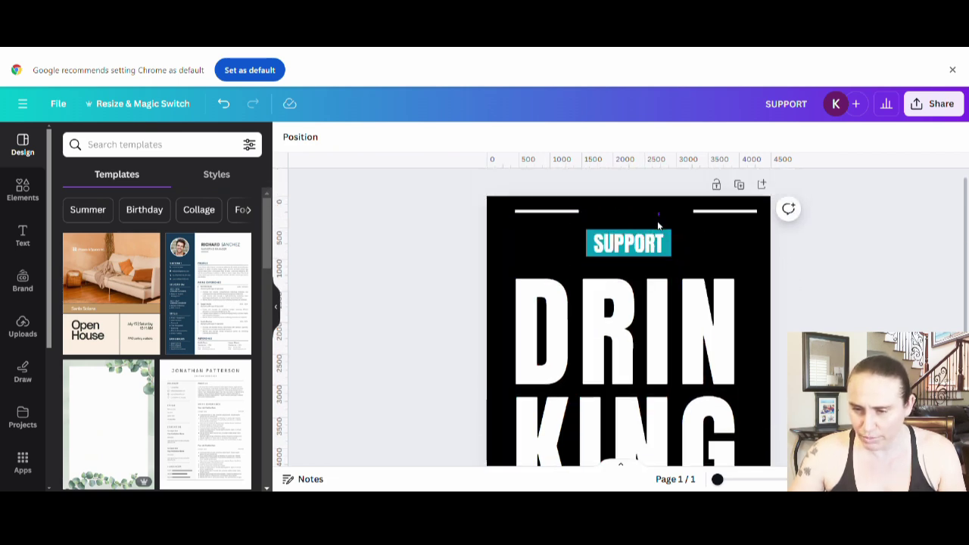
left_click(649, 242)
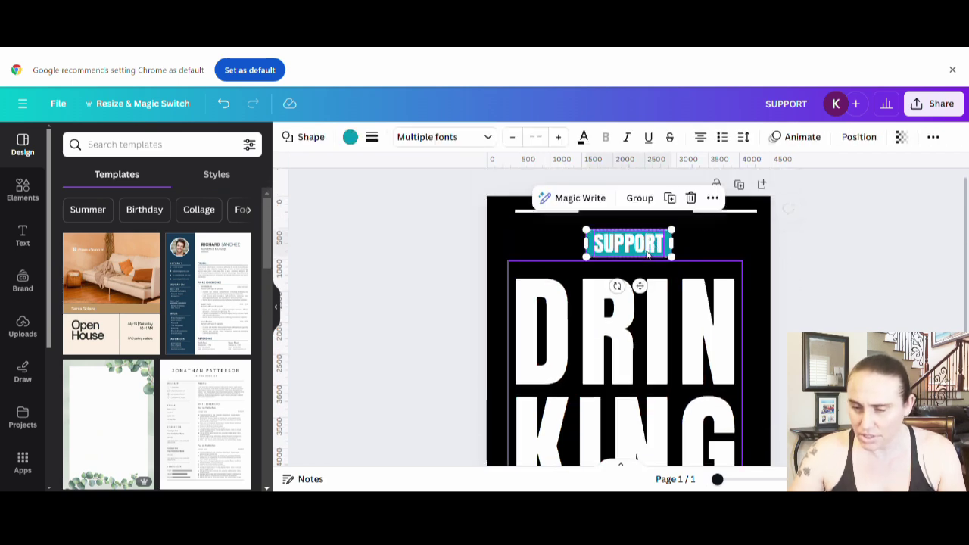
left_click(639, 197)
left_click(836, 262)
Nudge the grouped SUPPORT label slightly down, keeping it centred
left_click(653, 248)
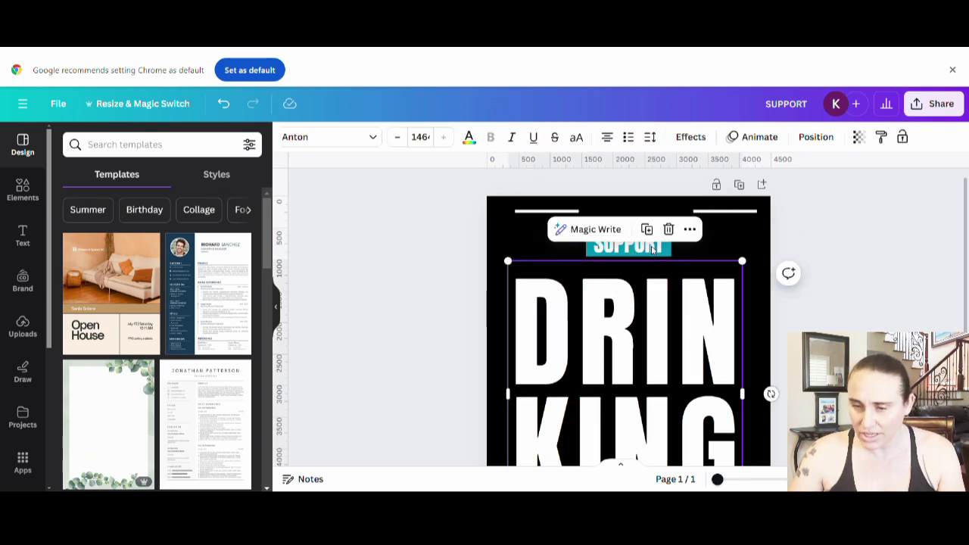
left_click(841, 265)
left_click(629, 243)
left_click_drag(628, 242, 629, 248)
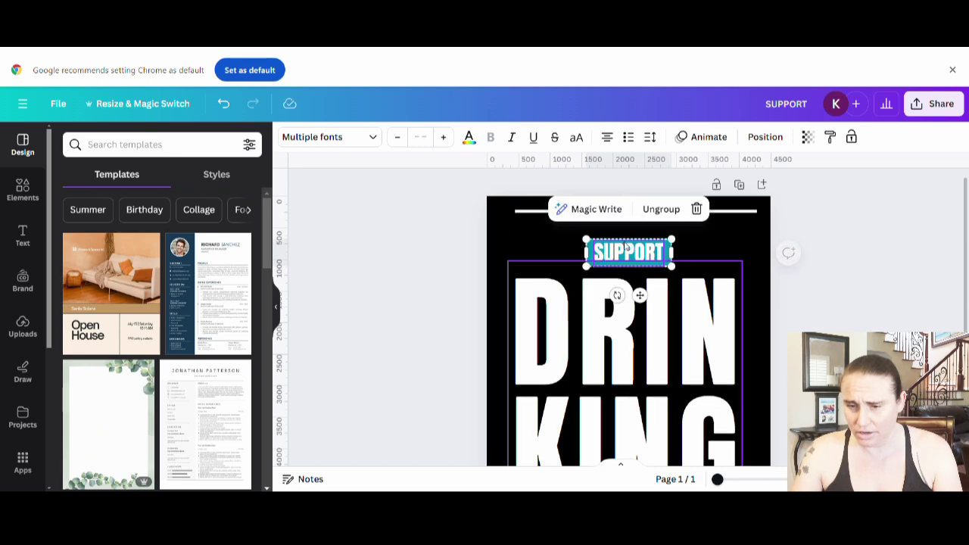
left_click(889, 318)
scroll(898, 331, "down", 1)
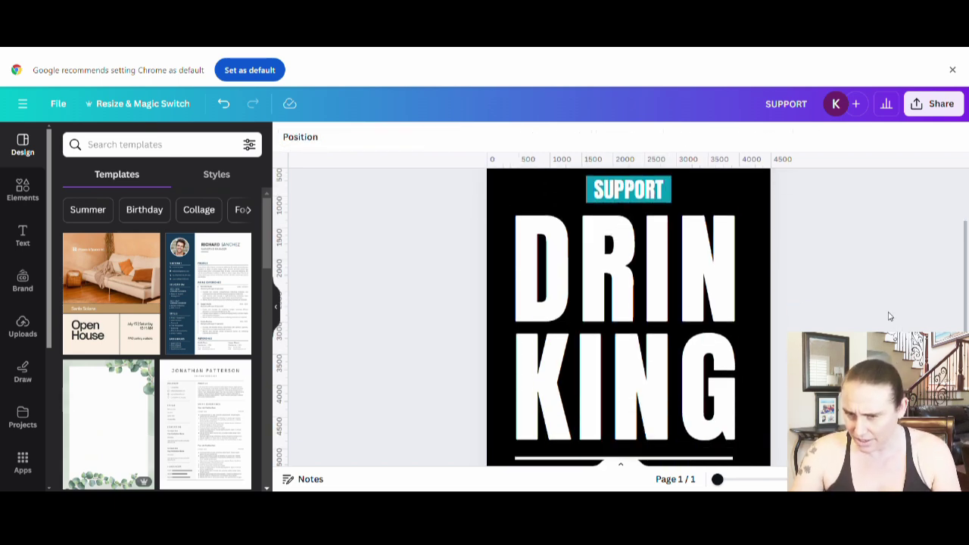
Move both short white lines down beside SUPPORT and align them with a horizontal guide
scroll(888, 313, "up", 1)
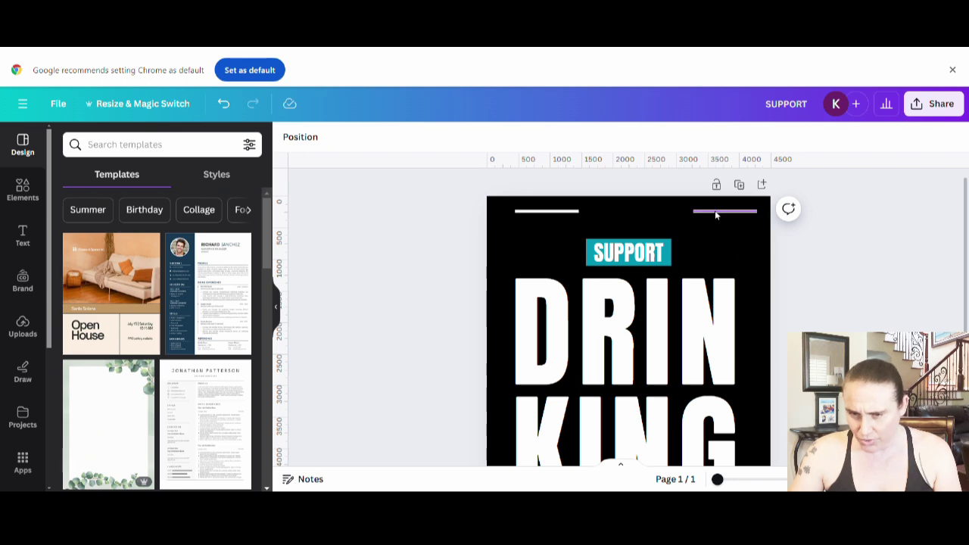
left_click_drag(712, 215, 712, 261)
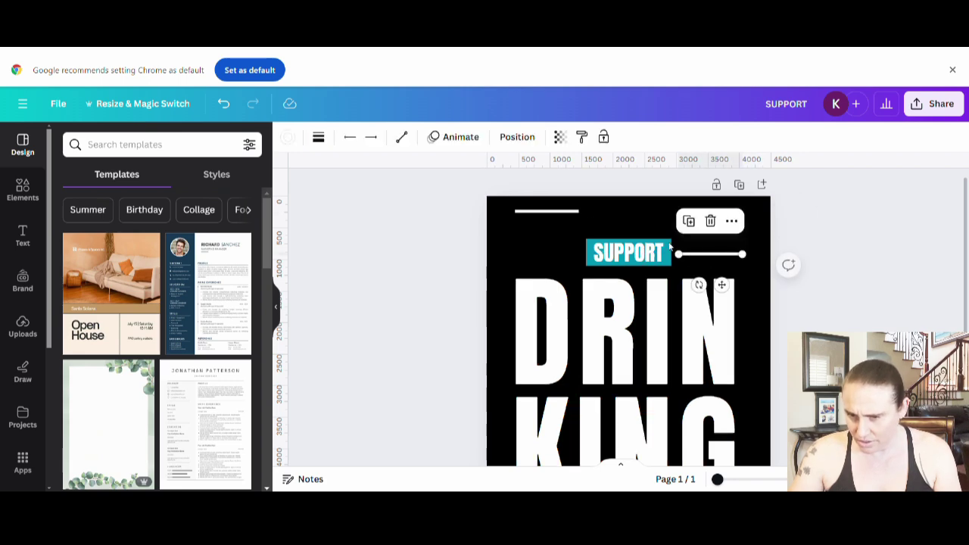
left_click_drag(538, 214, 543, 265)
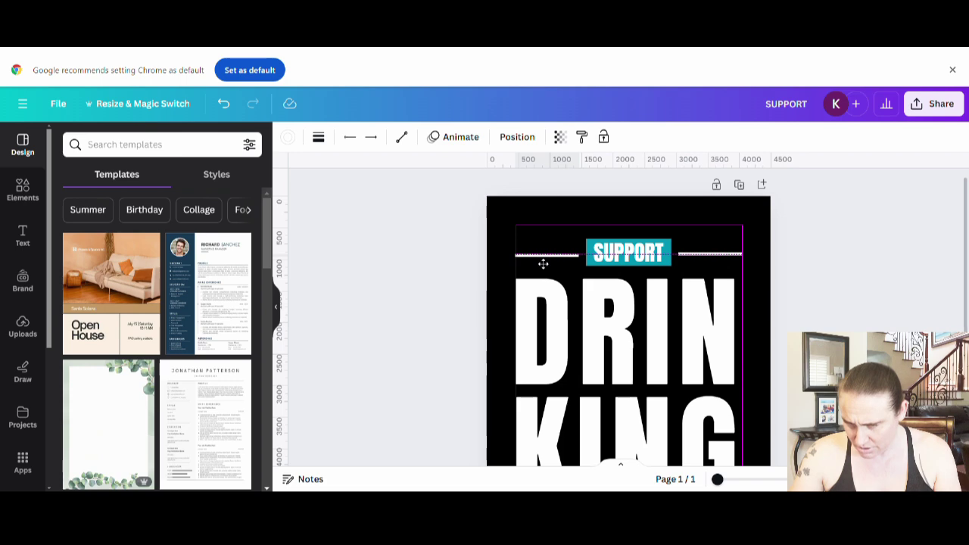
left_click_drag(543, 263, 541, 261)
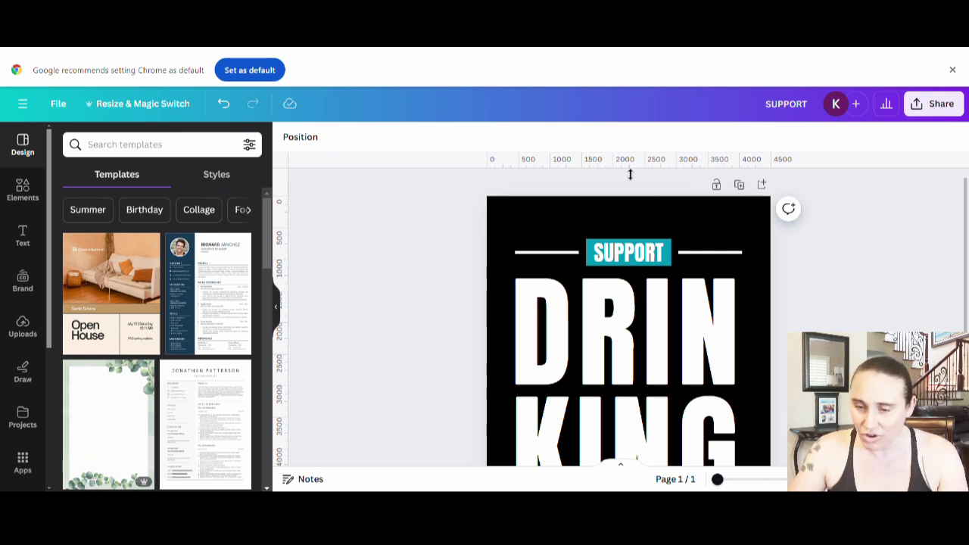
left_click_drag(631, 175, 593, 152)
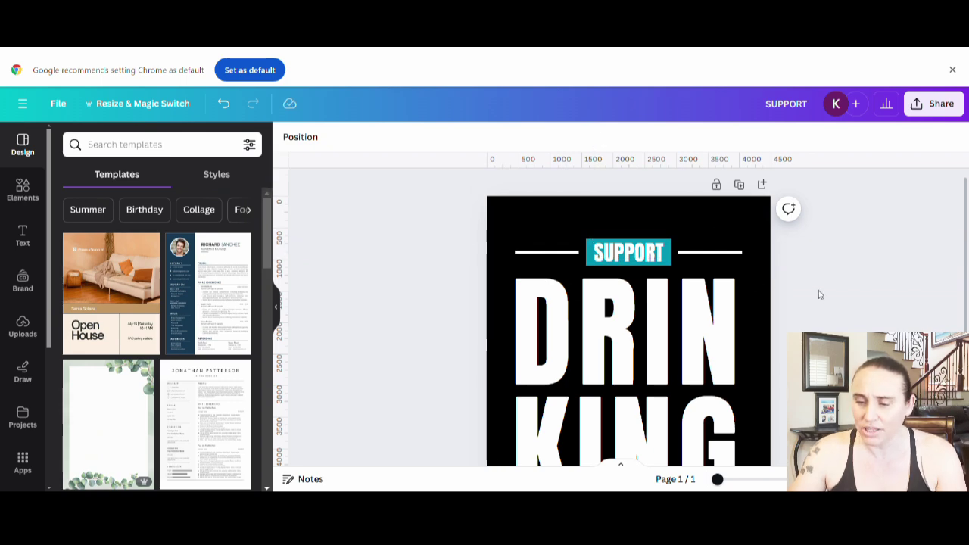
Shift DRIN KING onto the page's centre guide
scroll(811, 290, "down", 3)
scroll(749, 251, "up", 3)
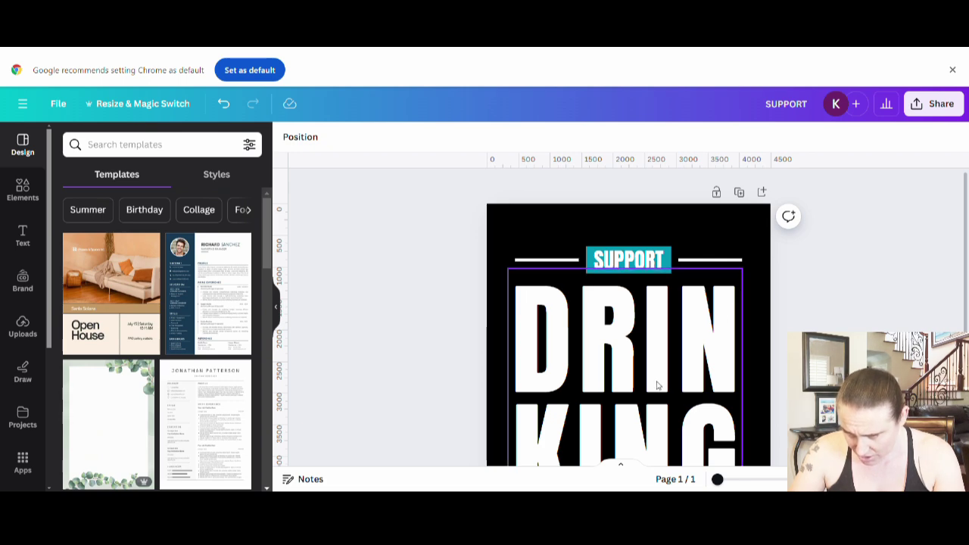
left_click_drag(655, 387, 665, 389)
left_click(846, 293)
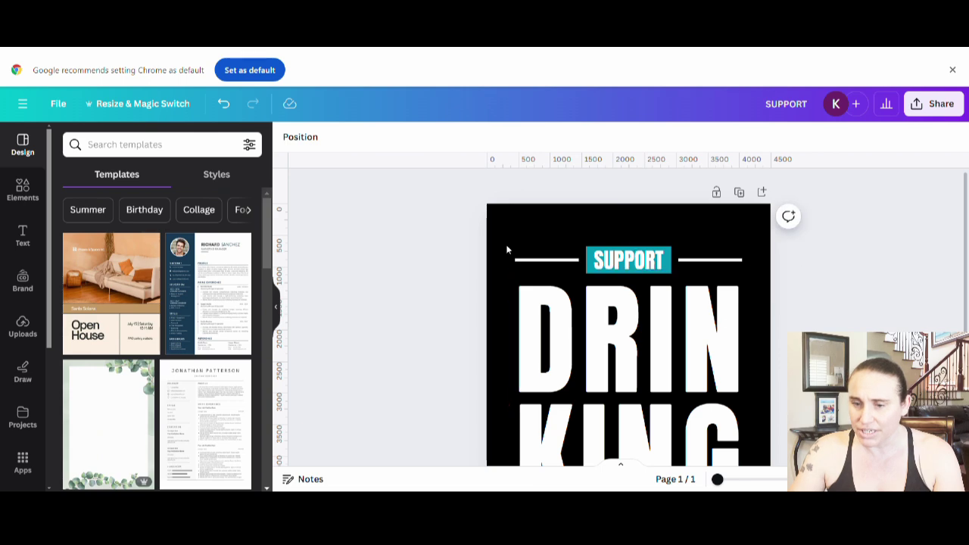
scroll(896, 321, "down", 1)
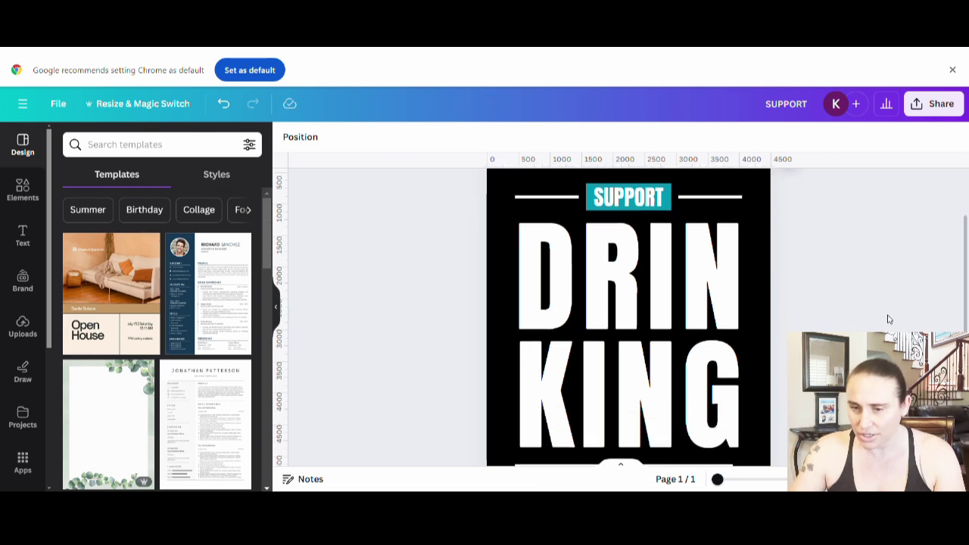
scroll(888, 318, "down", 1)
scroll(884, 315, "up", 1)
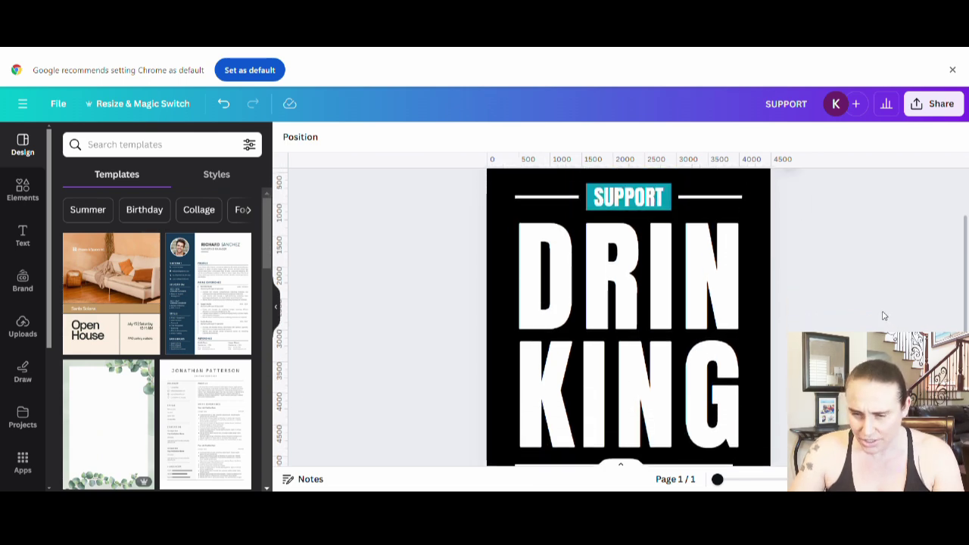
scroll(880, 315, "up", 1)
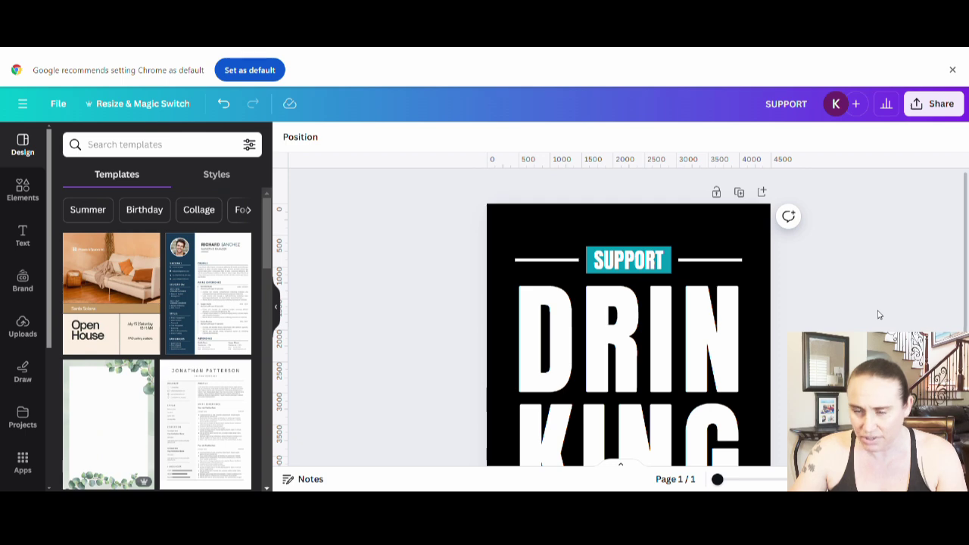
Thicken both white lines beside SUPPORT to a line weight of 70
left_click(729, 262)
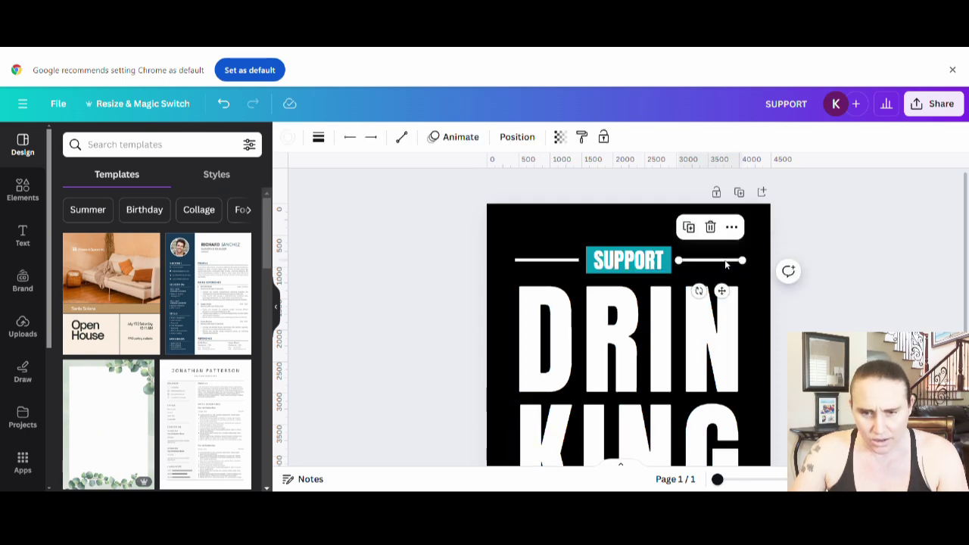
left_click(318, 138)
left_click_drag(385, 250, 418, 258)
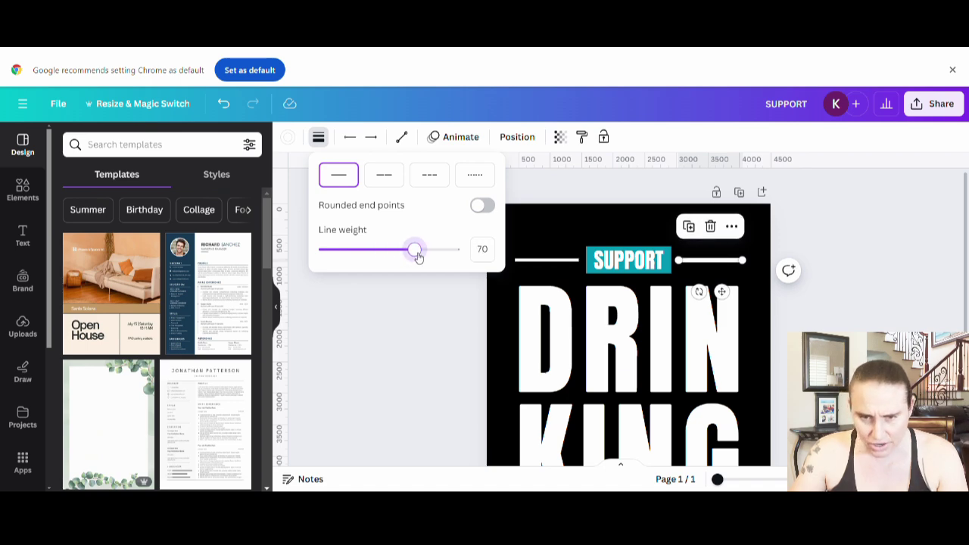
left_click(549, 262)
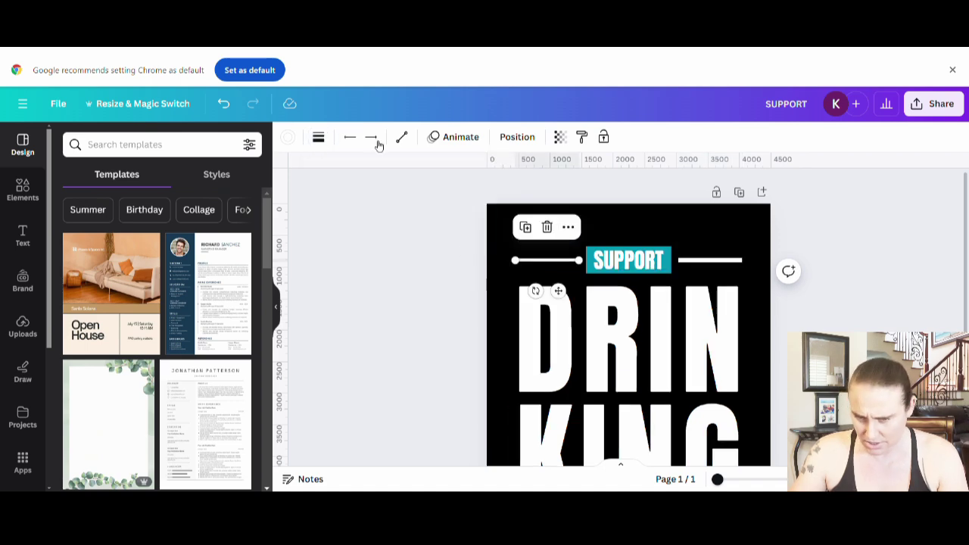
left_click(319, 137)
left_click_drag(383, 255, 418, 258)
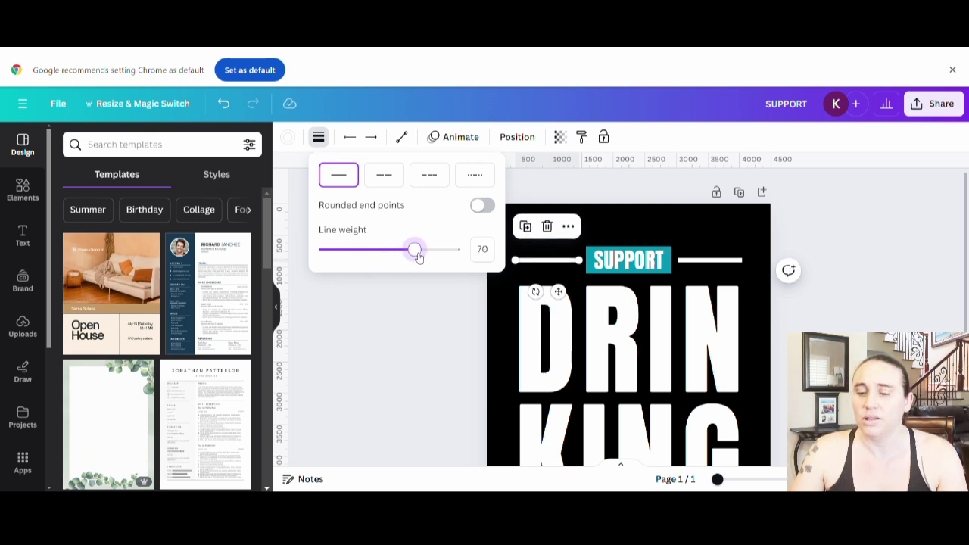
left_click(409, 325)
left_click(402, 331)
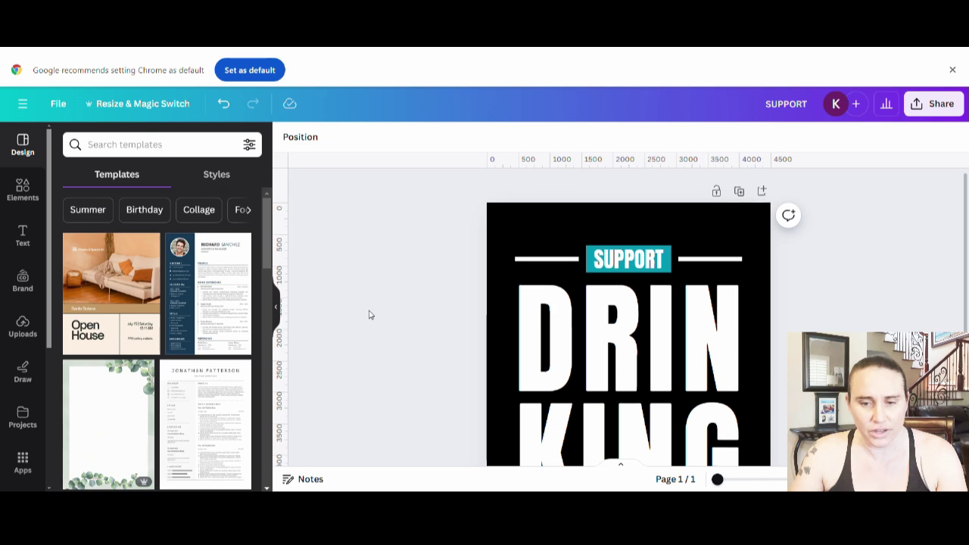
Increase the line weight of the line under KING to make it heavier
scroll(370, 316, "down", 3)
left_click(578, 401)
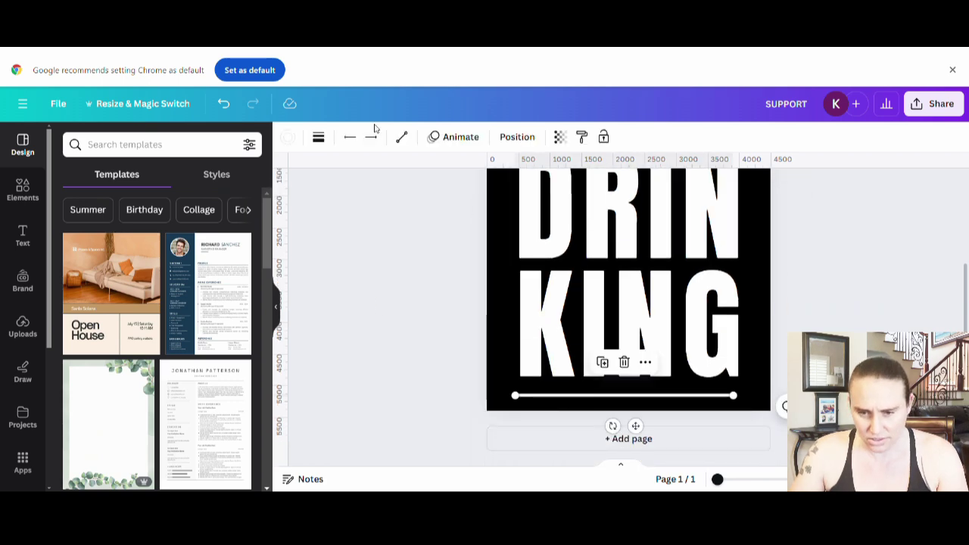
left_click(321, 147)
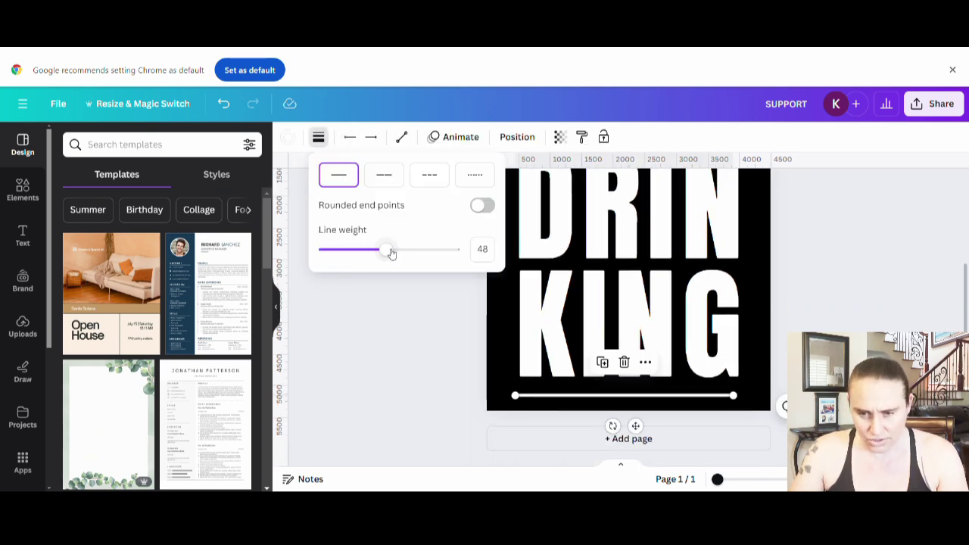
left_click_drag(384, 251, 417, 256)
left_click(446, 335)
left_click(435, 341)
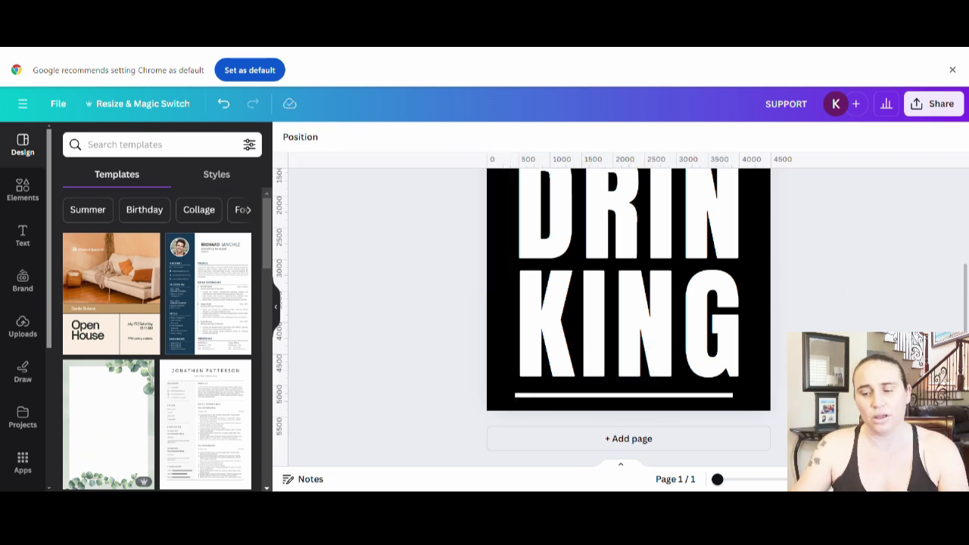
scroll(854, 321, "up", 3)
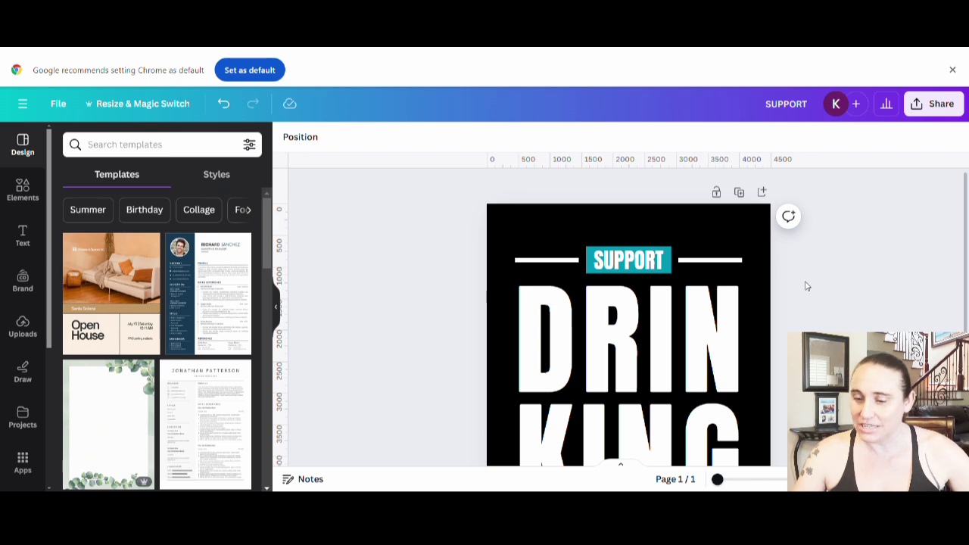
scroll(740, 290, "down", 3)
scroll(680, 297, "up", 3)
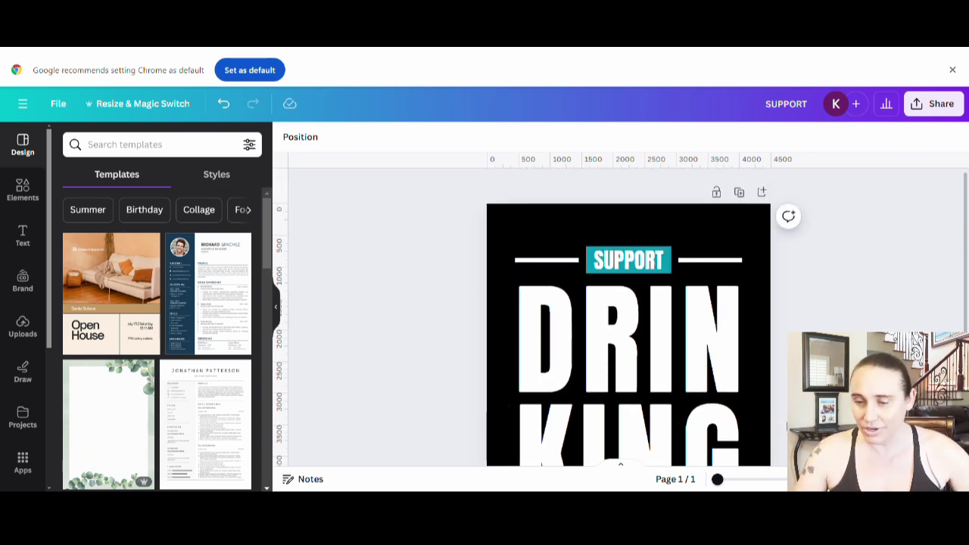
left_click(747, 226)
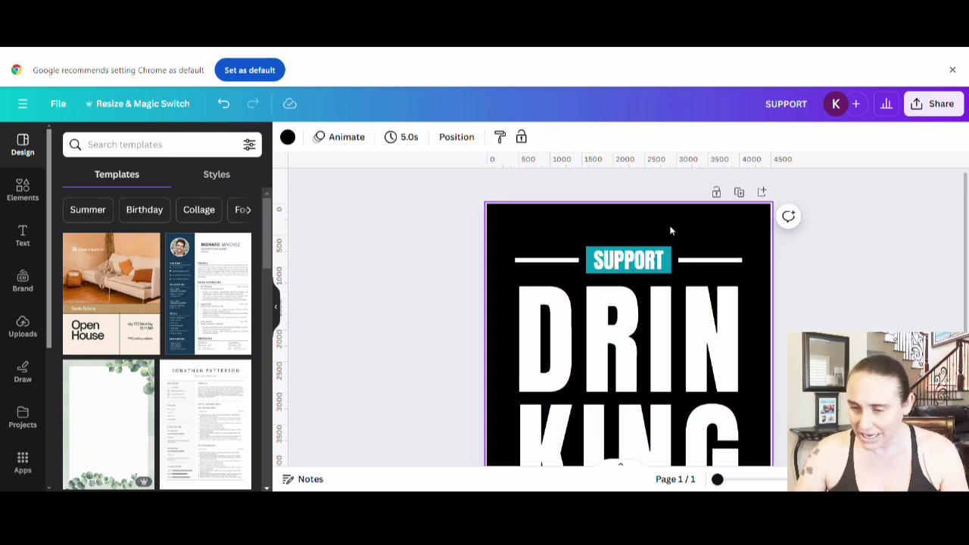
Add a teal square with R and shape it into a wide, slightly tilted rectangle between DRIN and KING
key("r")
scroll(711, 266, "down", 1)
scroll(710, 267, "down", 1)
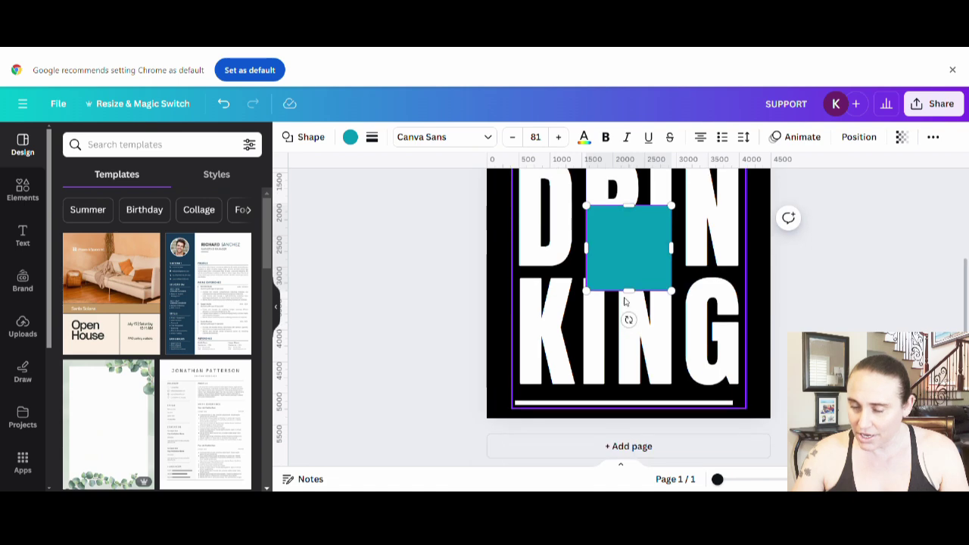
mouse_move(638, 295)
left_mouse_down()
mouse_move(643, 255)
mouse_move(641, 285)
left_mouse_up()
left_click_drag(626, 248, 612, 277)
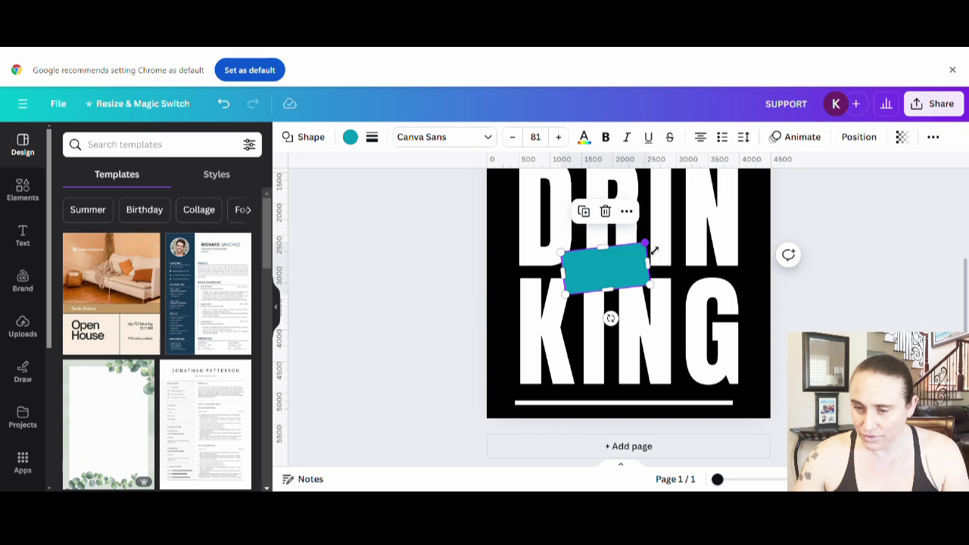
left_click_drag(649, 246, 683, 247)
left_click_drag(619, 248, 619, 244)
left_click(827, 302)
scroll(827, 303, "up", 3)
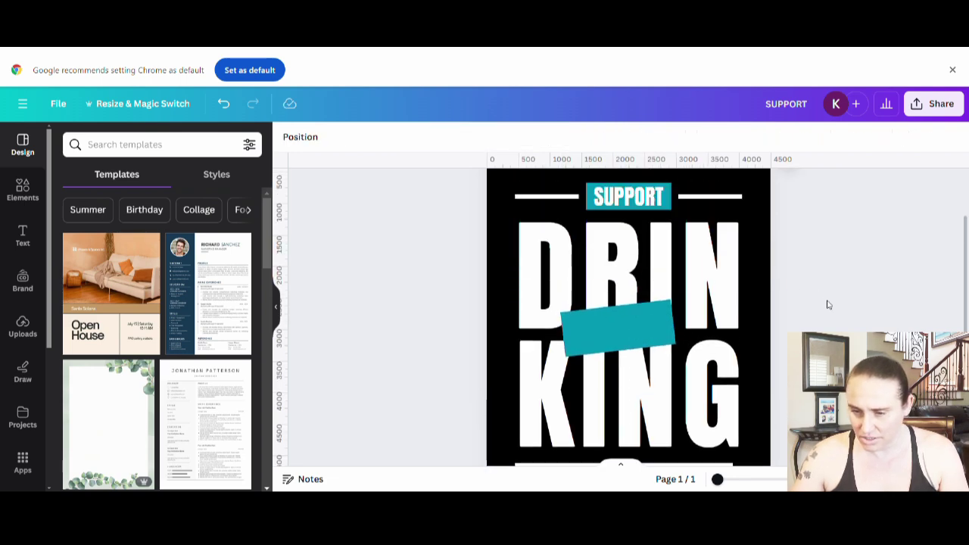
left_click_drag(617, 322, 632, 334)
left_click(822, 277)
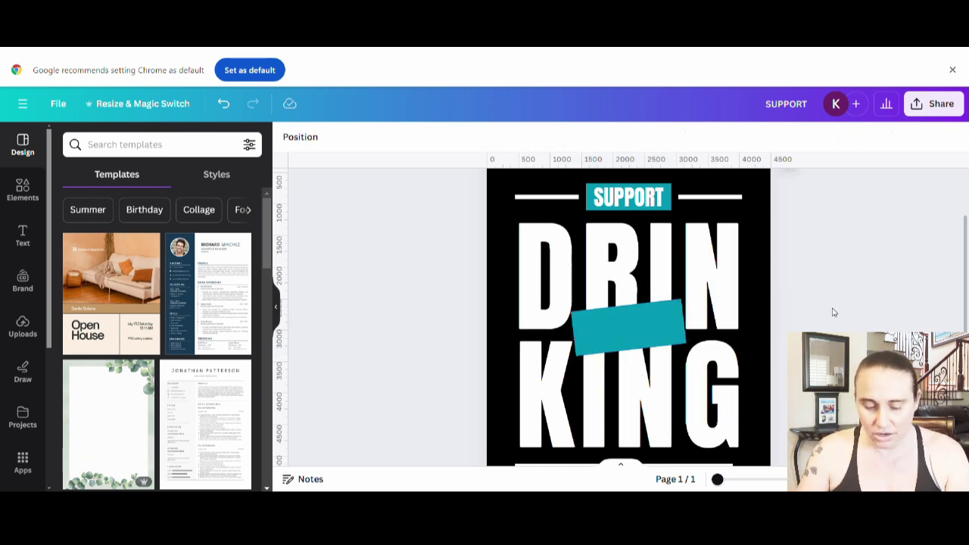
Add the text DAY, enlarge it and set its font to Anton
key("t")
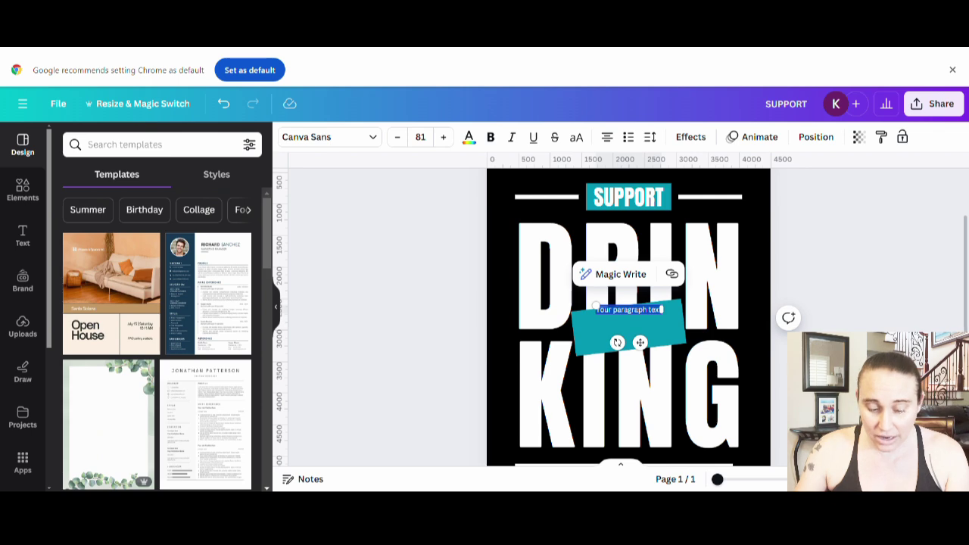
type("DA")
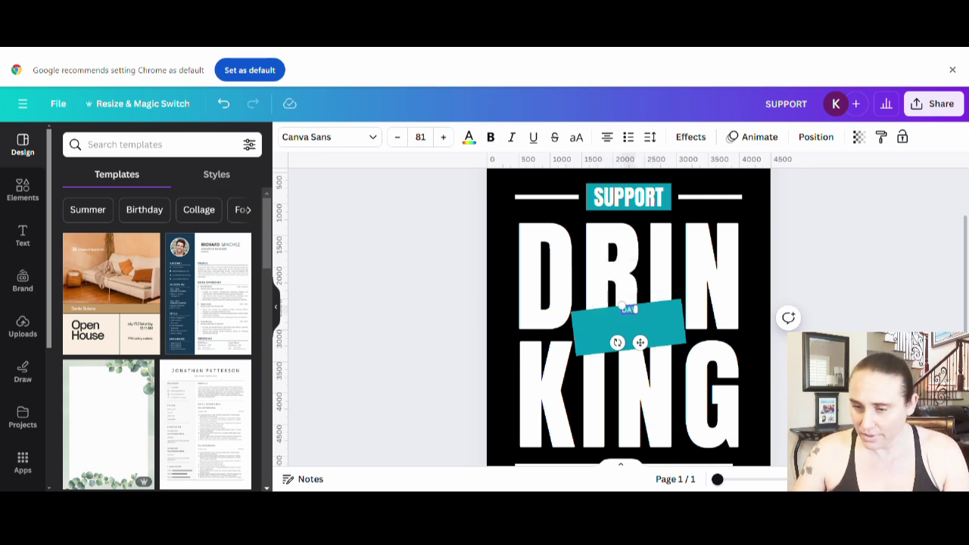
type("Y")
left_click(897, 284)
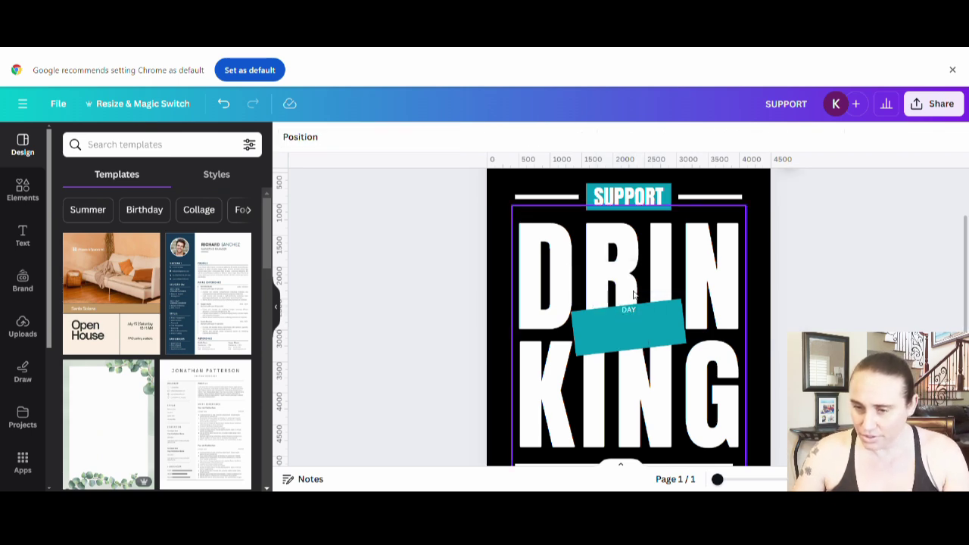
left_click(626, 307)
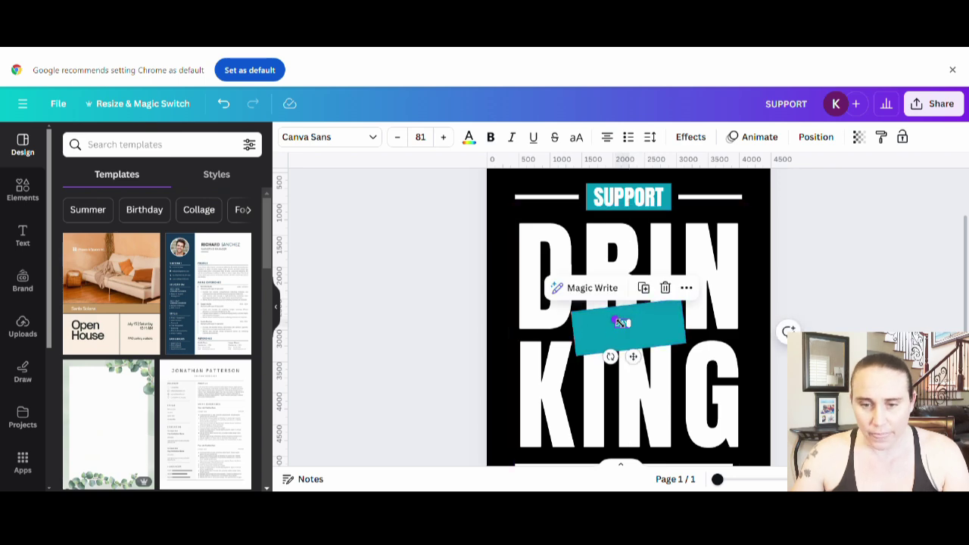
left_click_drag(615, 321, 566, 294)
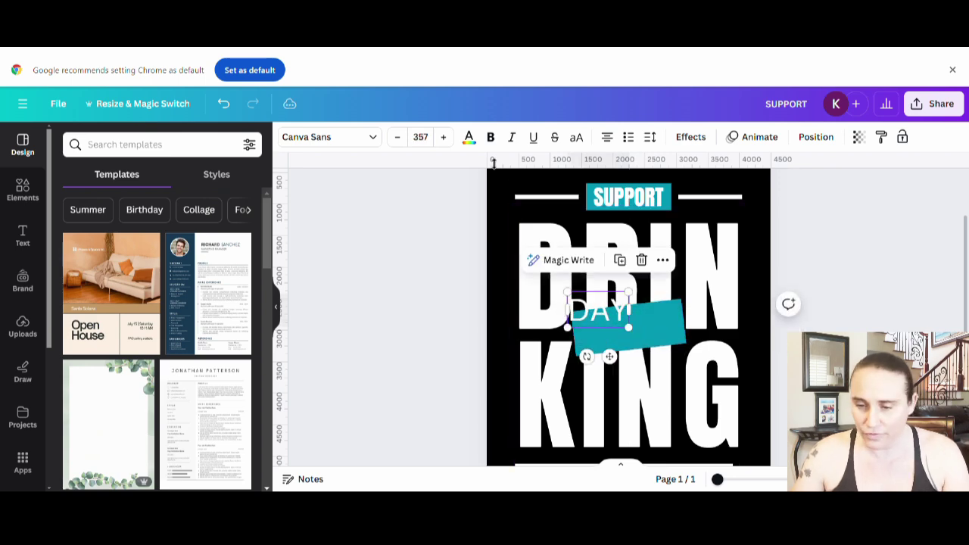
left_click(345, 137)
type("ANTON")
left_click(173, 236)
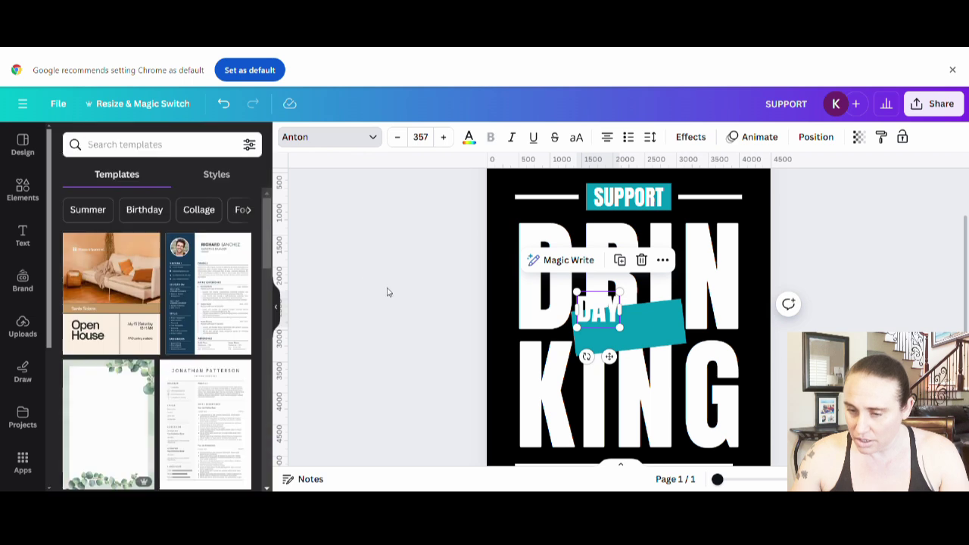
Centre DAY on the teal banner, tilt it to match, and set letter spacing to 52
left_click(435, 364)
left_click_drag(597, 322, 624, 331)
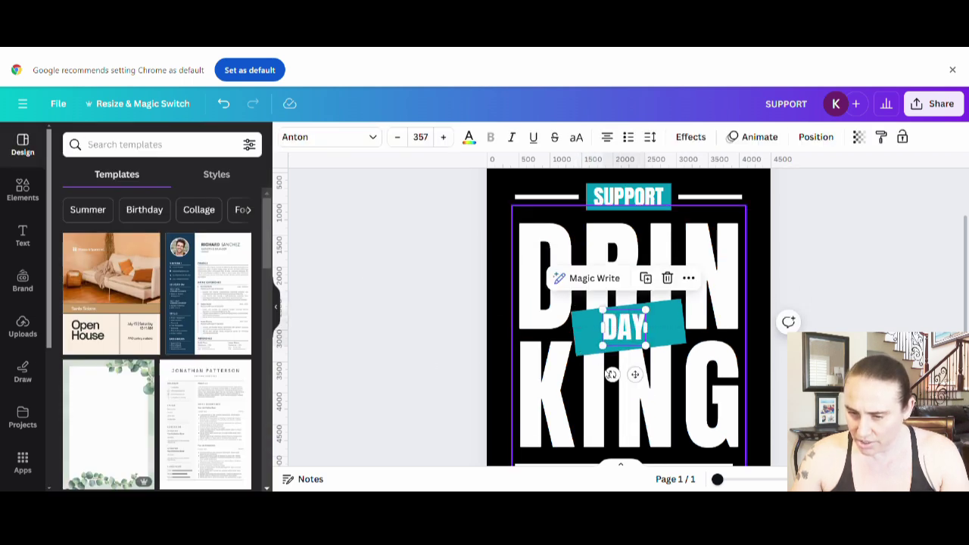
mouse_move(612, 374)
left_mouse_down()
mouse_move(648, 384)
mouse_move(628, 381)
left_mouse_up()
left_click(632, 332)
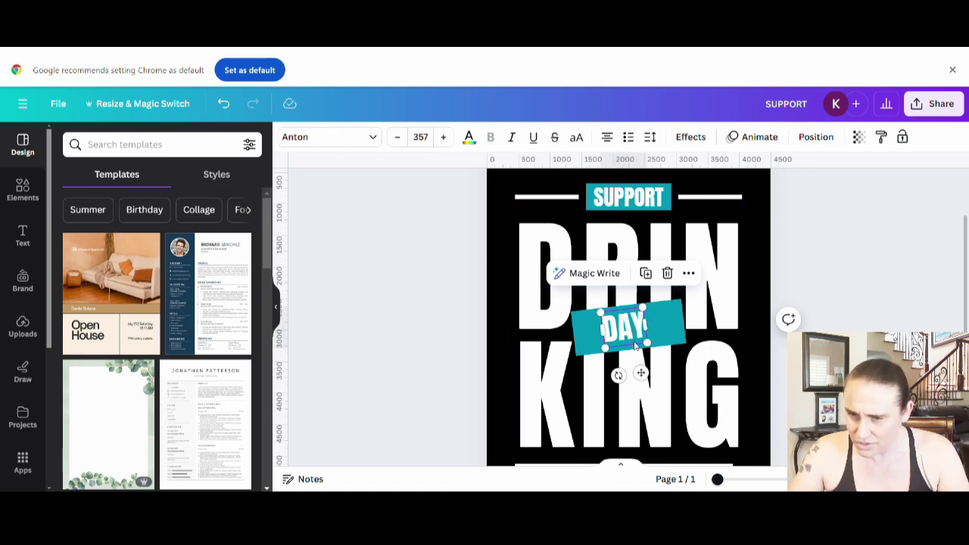
left_click(653, 138)
left_click_drag(678, 193, 687, 195)
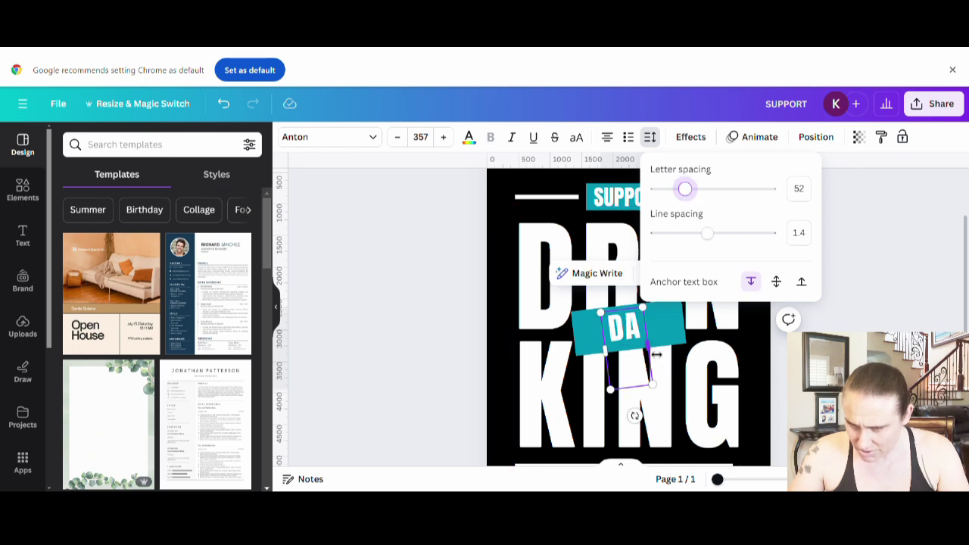
left_click_drag(649, 348, 668, 349)
left_click(883, 329)
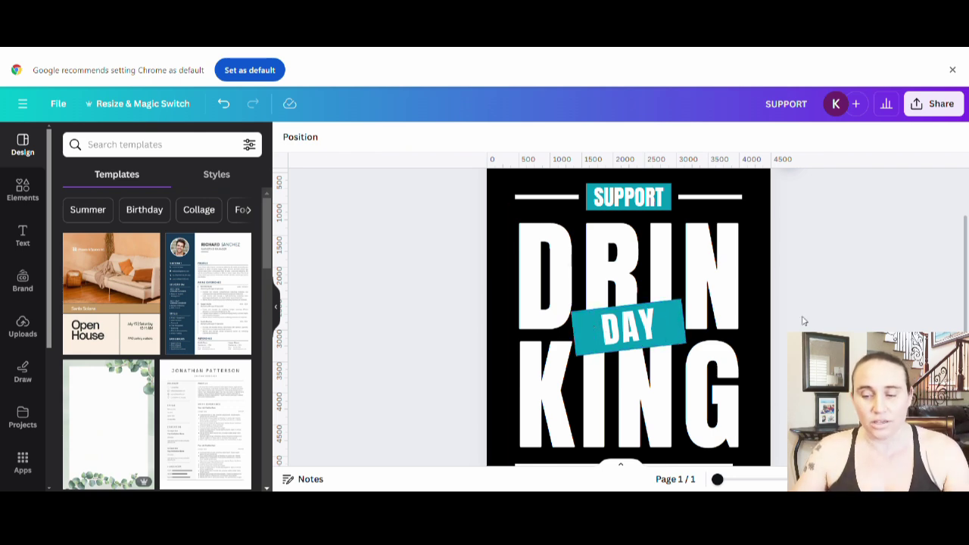
Add a circle, make it white and shrink it to a small dot left of DAY
key("c")
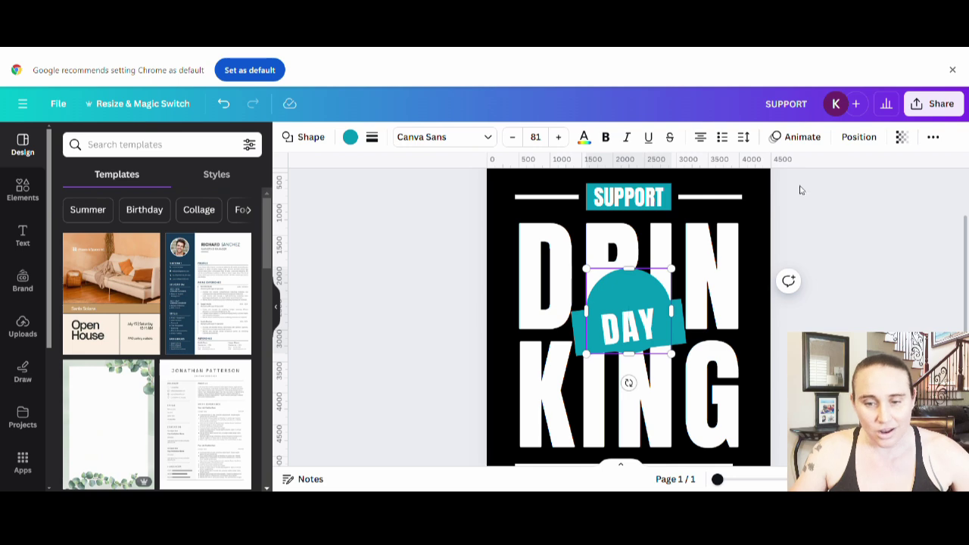
left_click(350, 137)
left_click(206, 214)
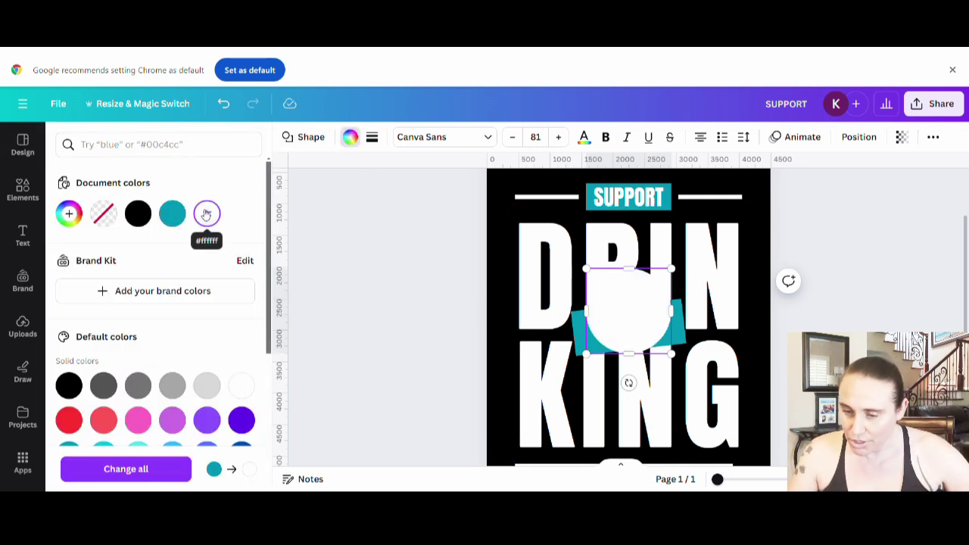
left_click_drag(672, 270, 586, 334)
left_click(506, 374)
left_click(474, 376)
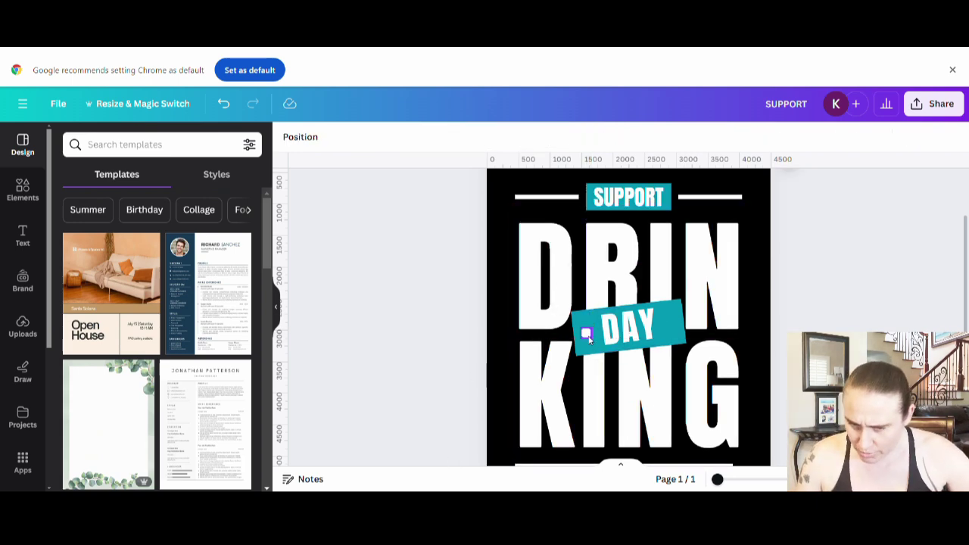
Place a copy of the white dot on DAY's right side
left_click(605, 356)
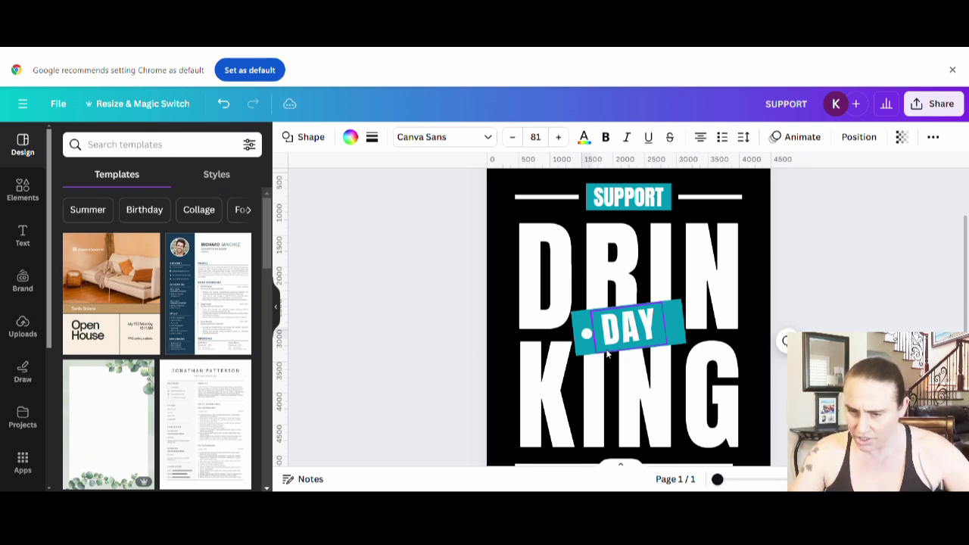
left_click(893, 268)
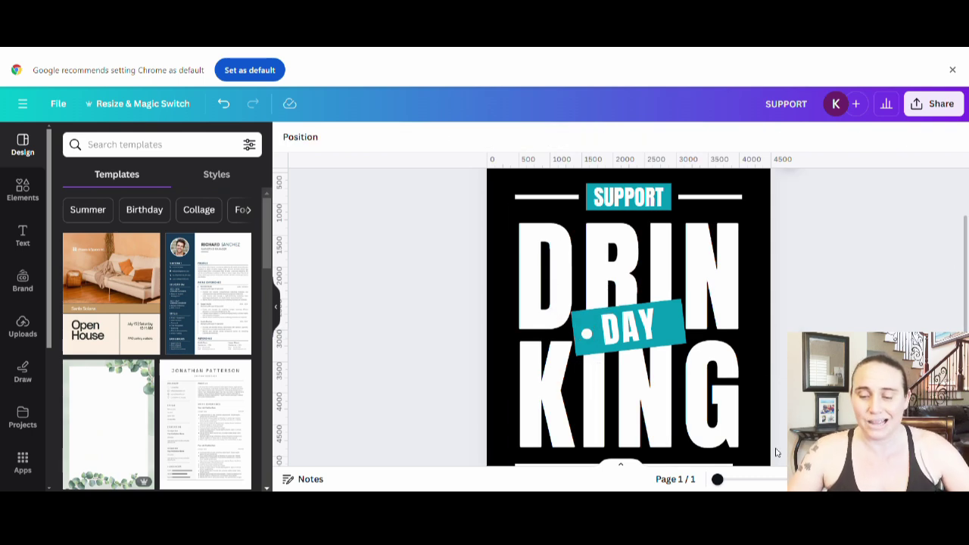
left_click(589, 335)
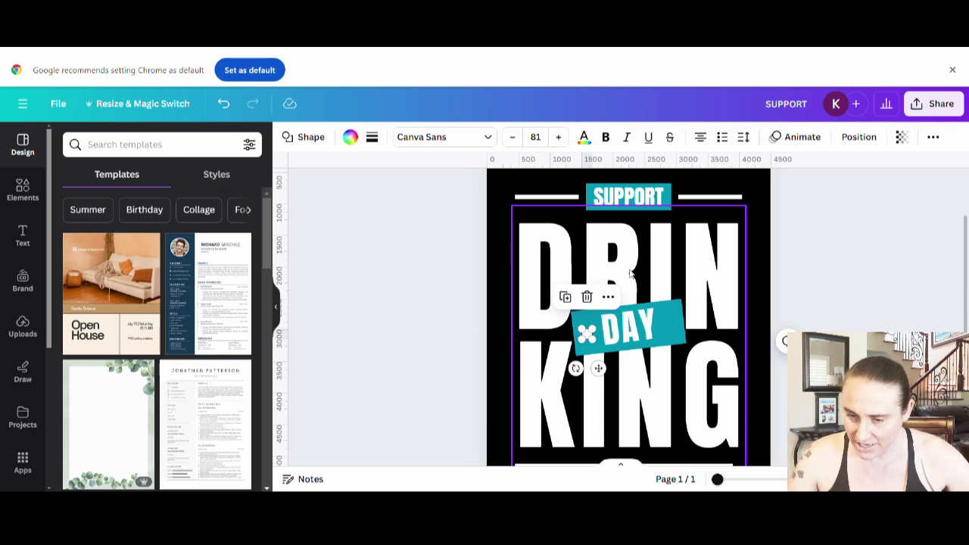
left_click_drag(629, 333, 676, 326)
left_click(672, 340)
left_click(671, 334)
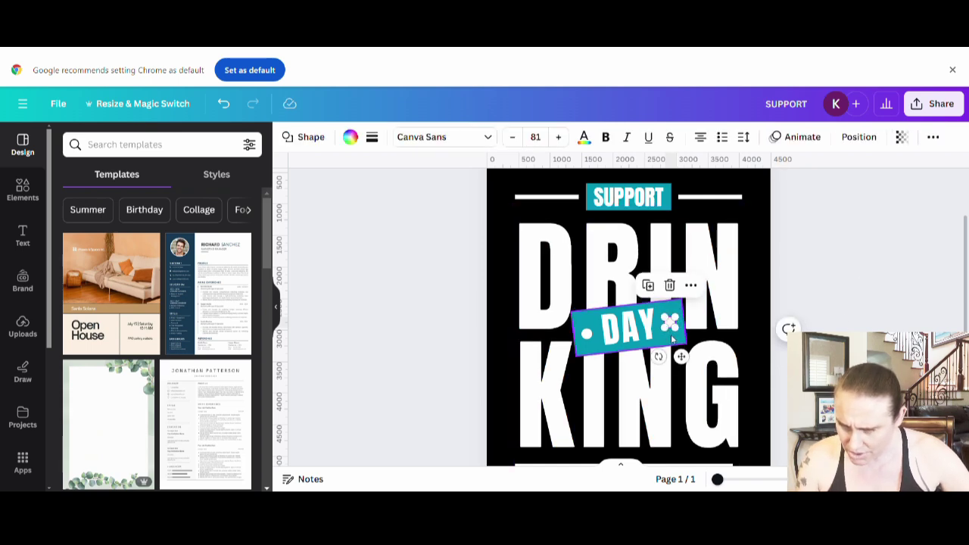
left_click(878, 296)
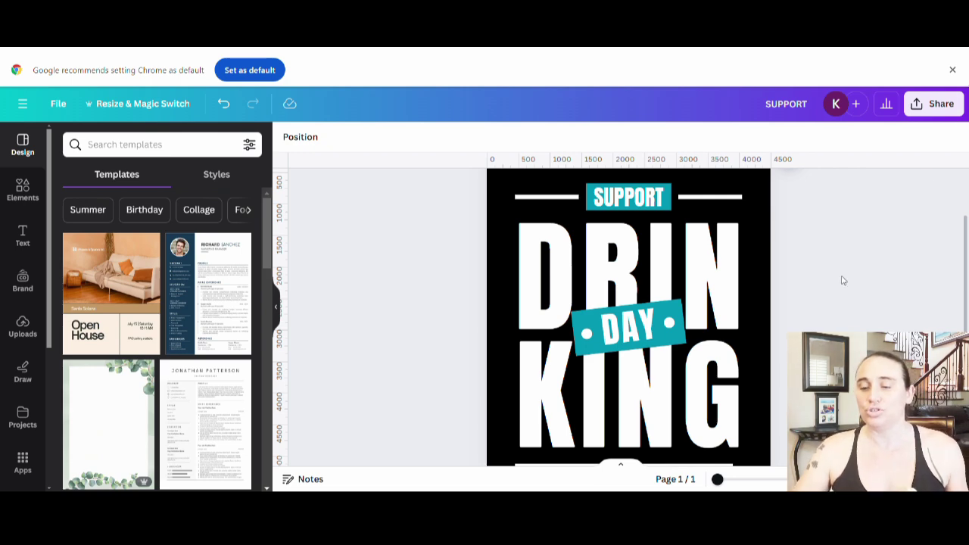
scroll(848, 309, "down", 3)
scroll(848, 309, "up", 3)
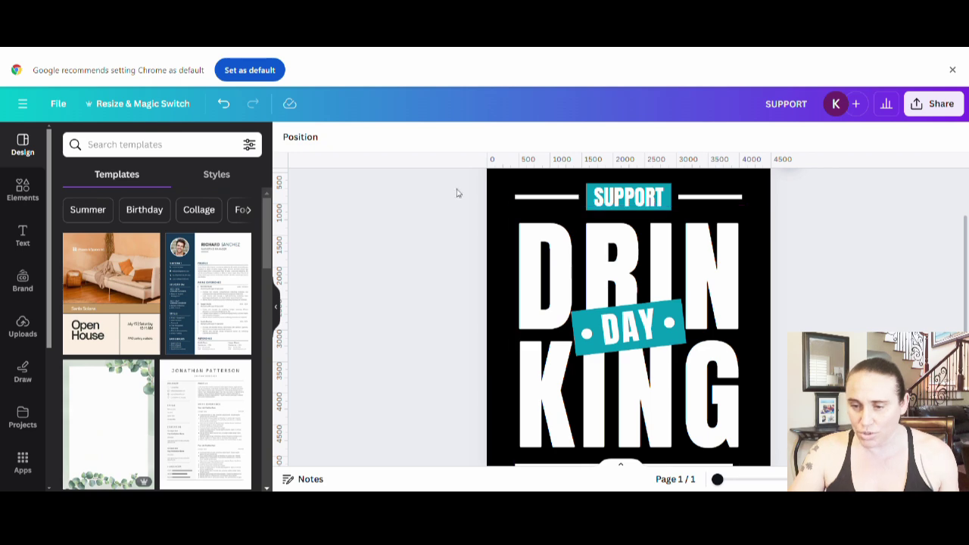
Recolour both lines beside SUPPORT from white to teal
left_click(715, 199)
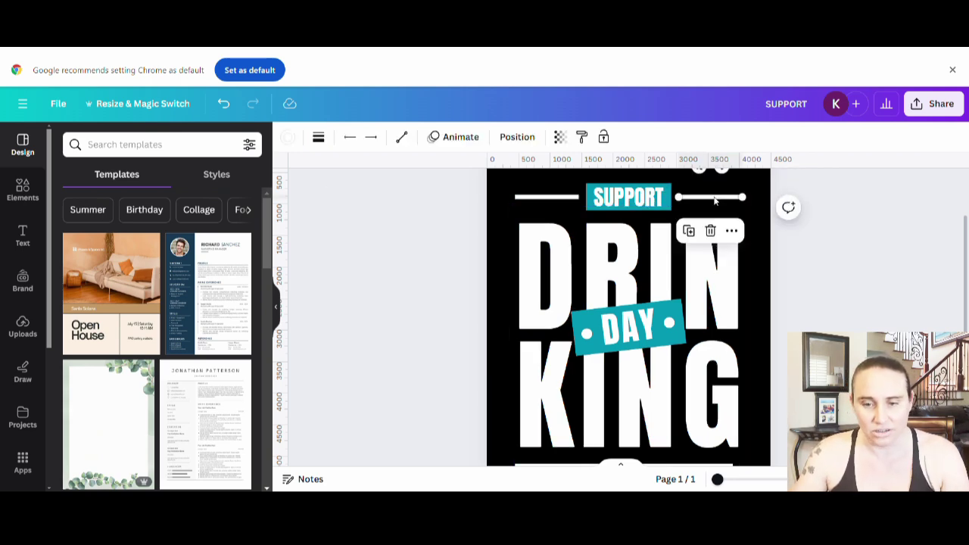
left_click(320, 148)
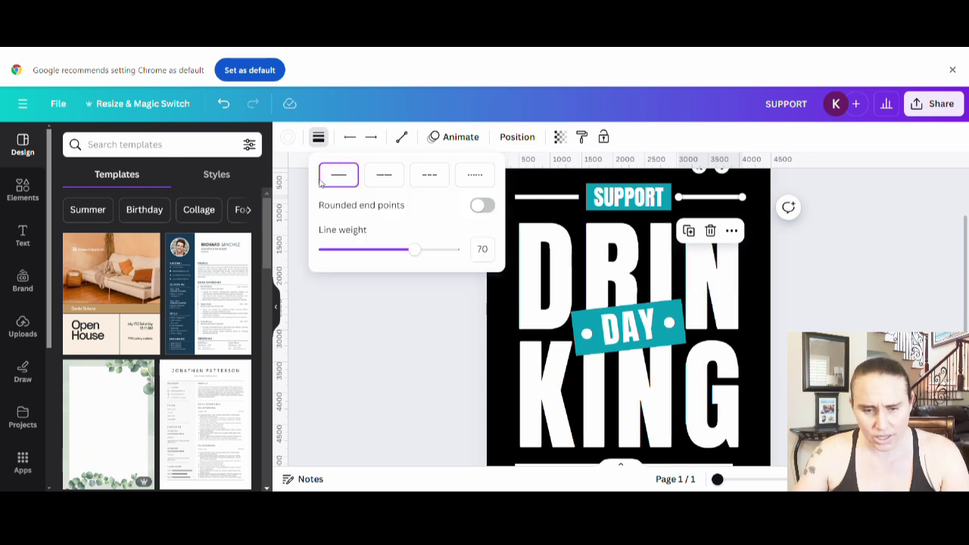
left_click(287, 141)
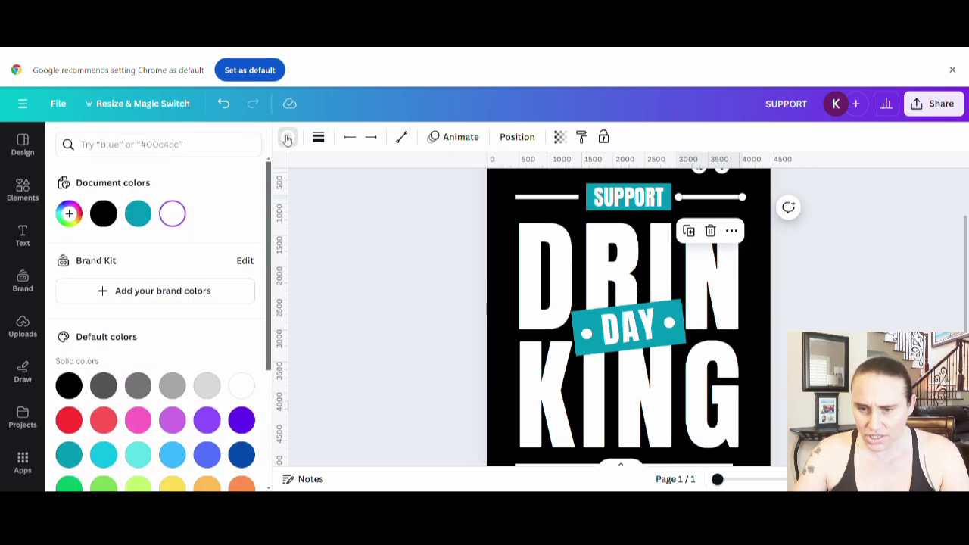
left_click(151, 209)
left_click(520, 198)
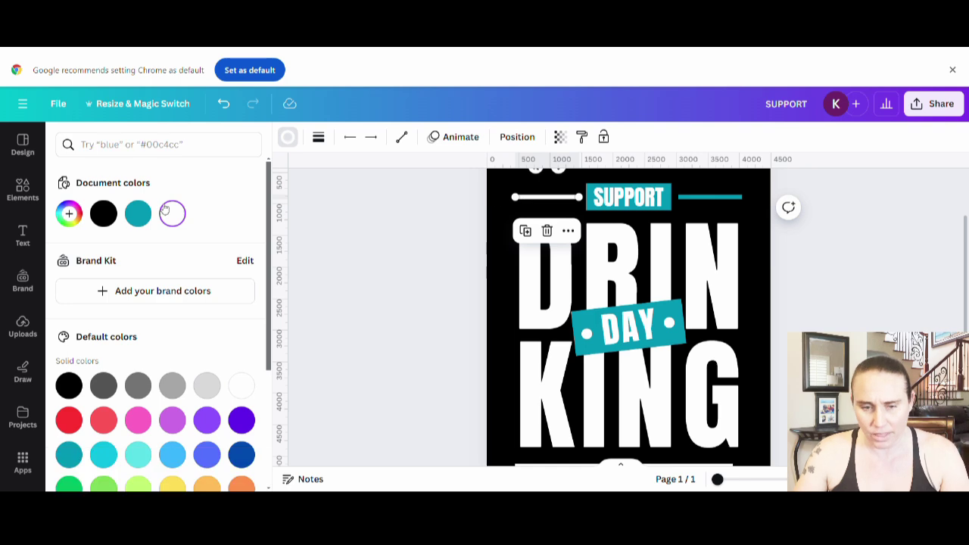
left_click(137, 213)
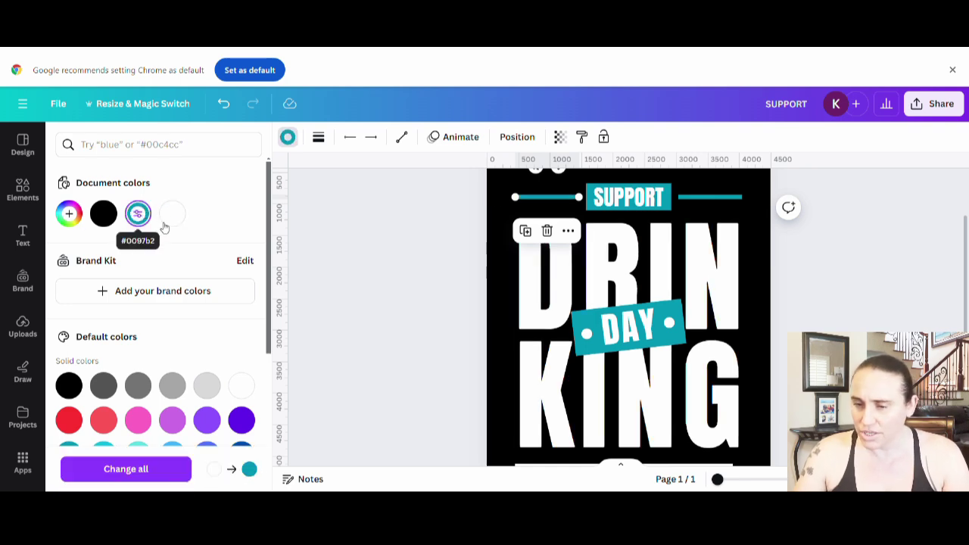
Colour the DRIN text aqua and the KING text a lighter aqua
left_click(541, 301)
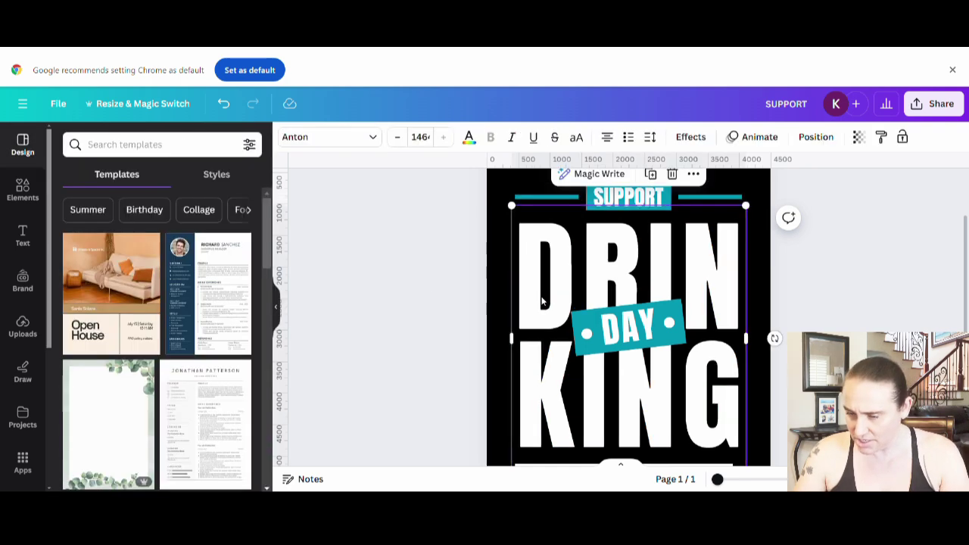
left_click(724, 279)
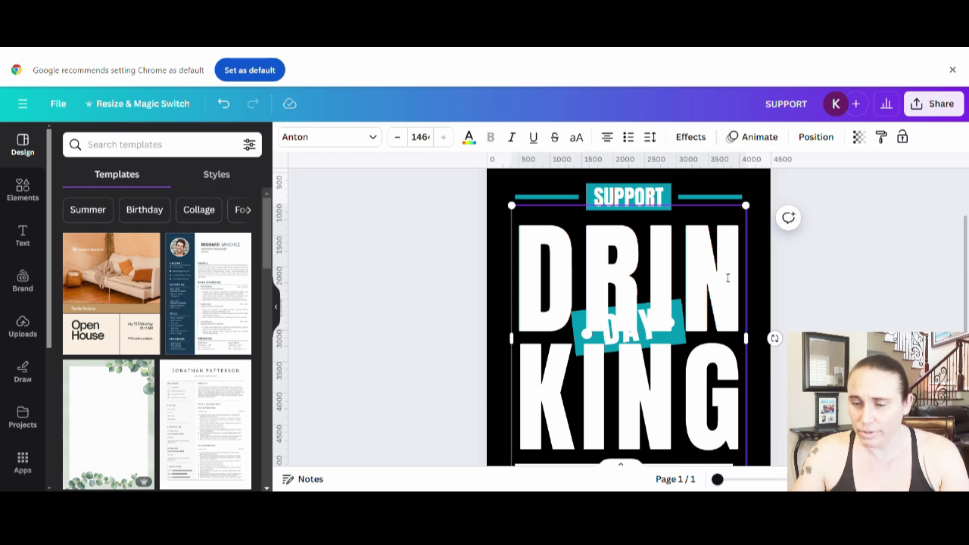
key("ctrl+a")
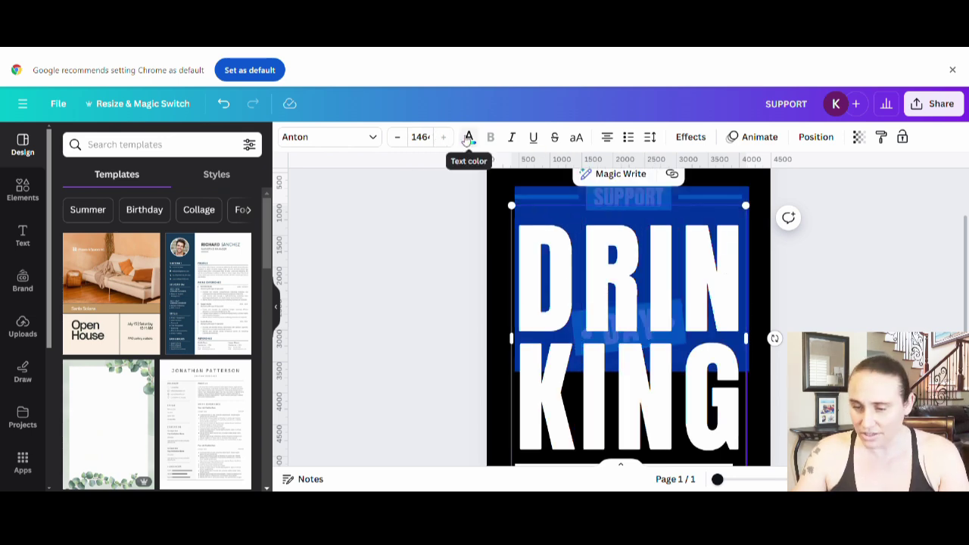
left_click(469, 137)
left_click(103, 454)
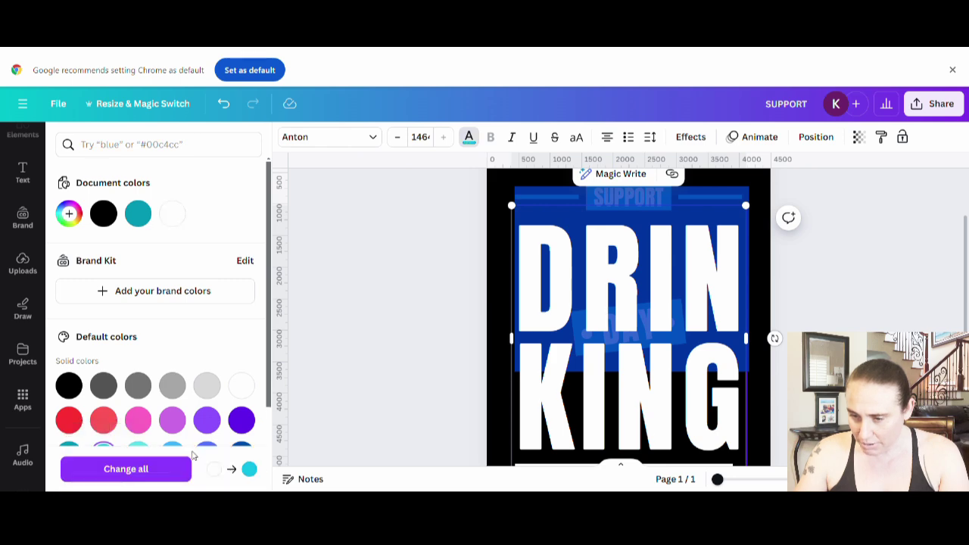
key("Escape")
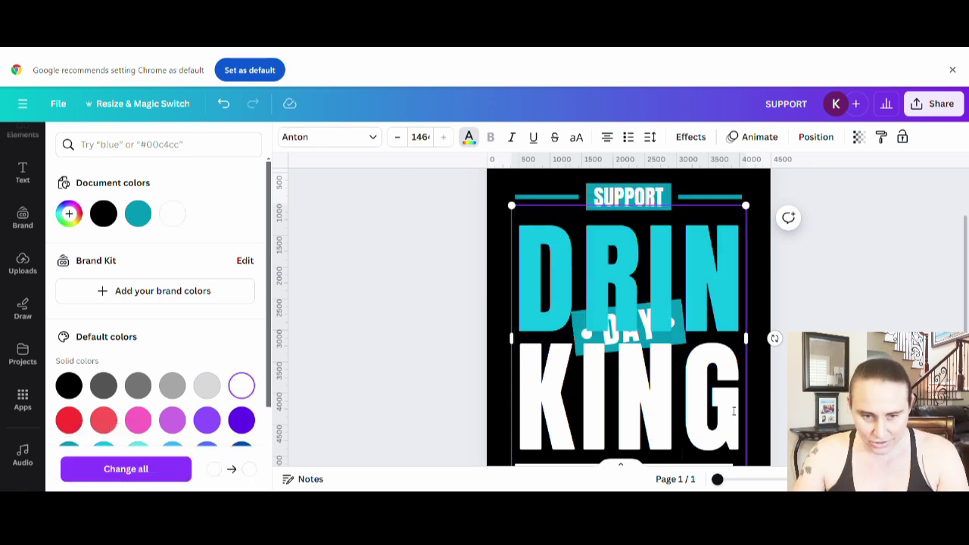
left_click_drag(734, 411, 363, 443)
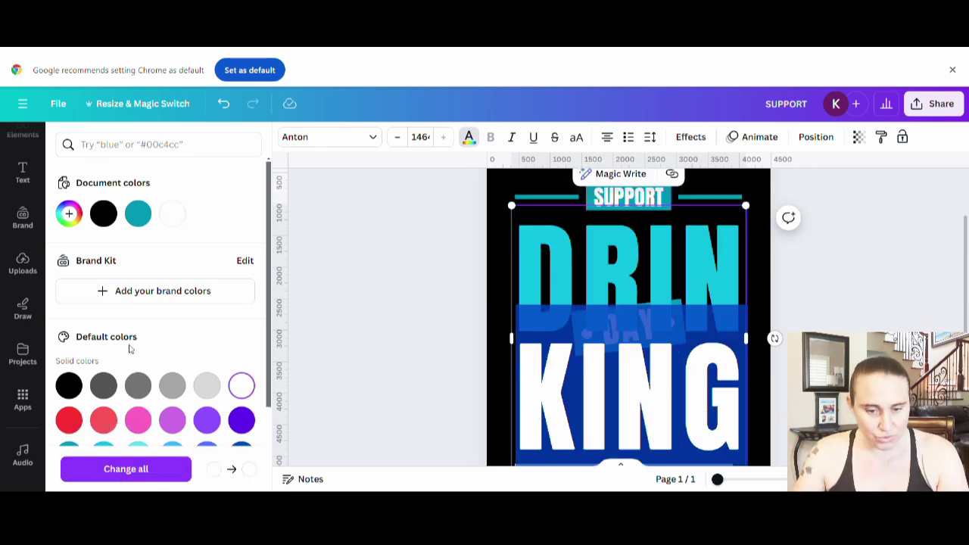
scroll(130, 348, "down", 1)
left_click(138, 391)
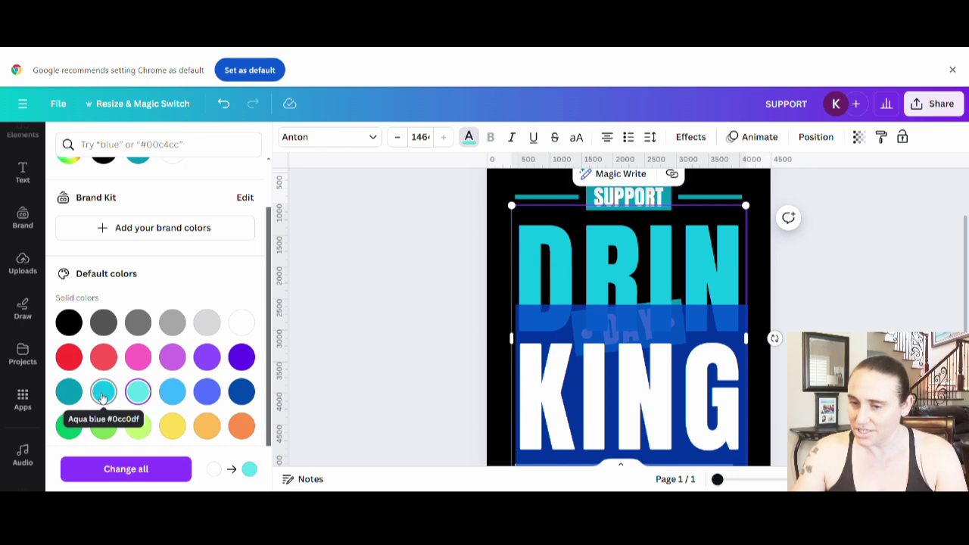
left_click(341, 310)
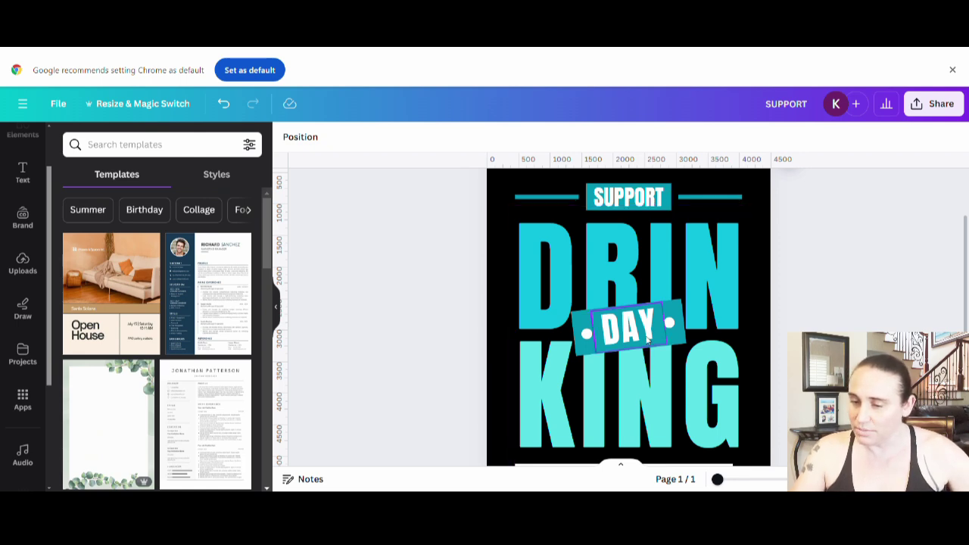
Move the DRINKING text slightly lower on the page
scroll(682, 325, "down", 2)
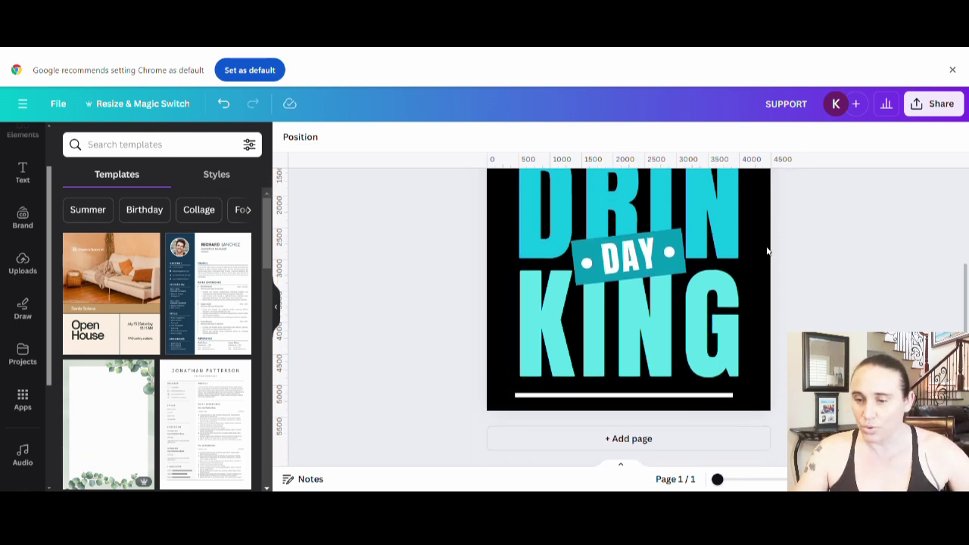
scroll(768, 250, "up", 2)
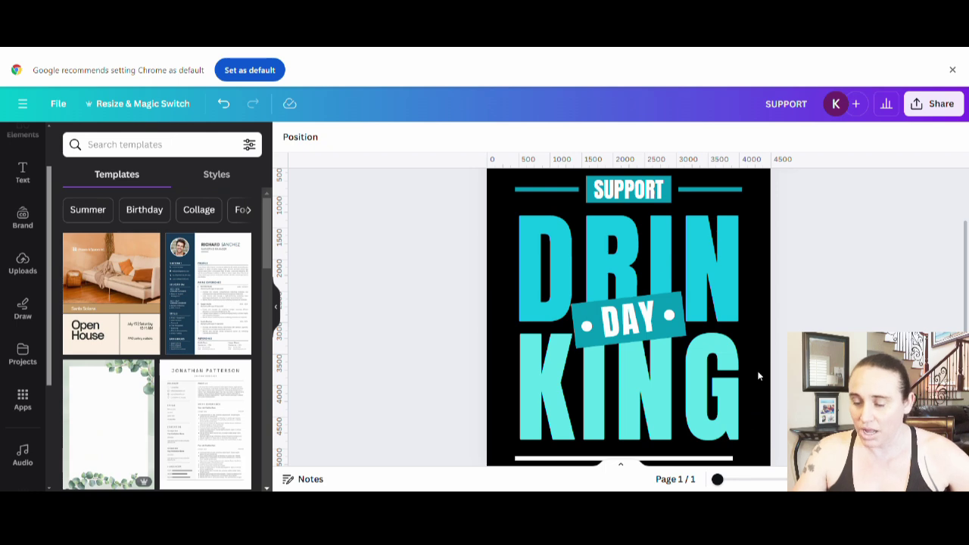
left_click(740, 412)
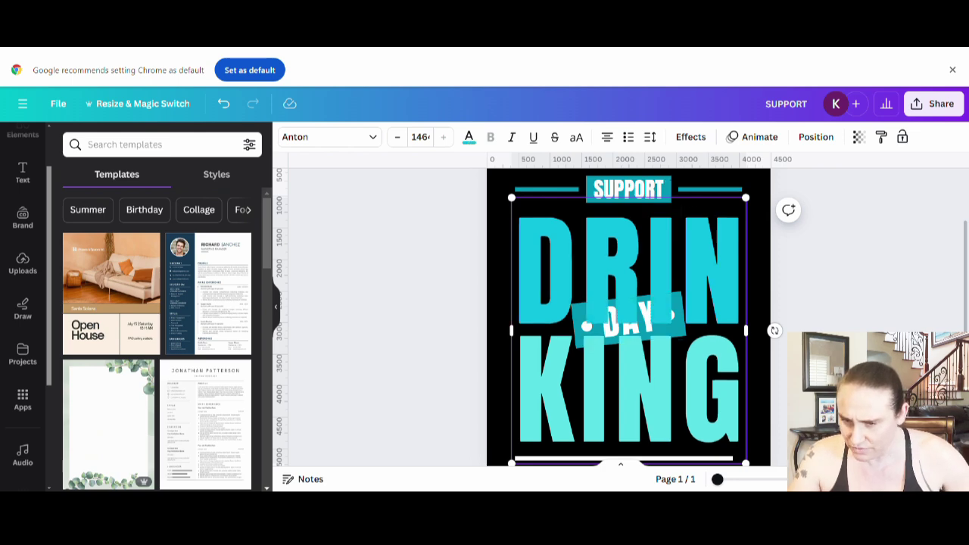
left_click(839, 250)
scroll(866, 296, "up", 1)
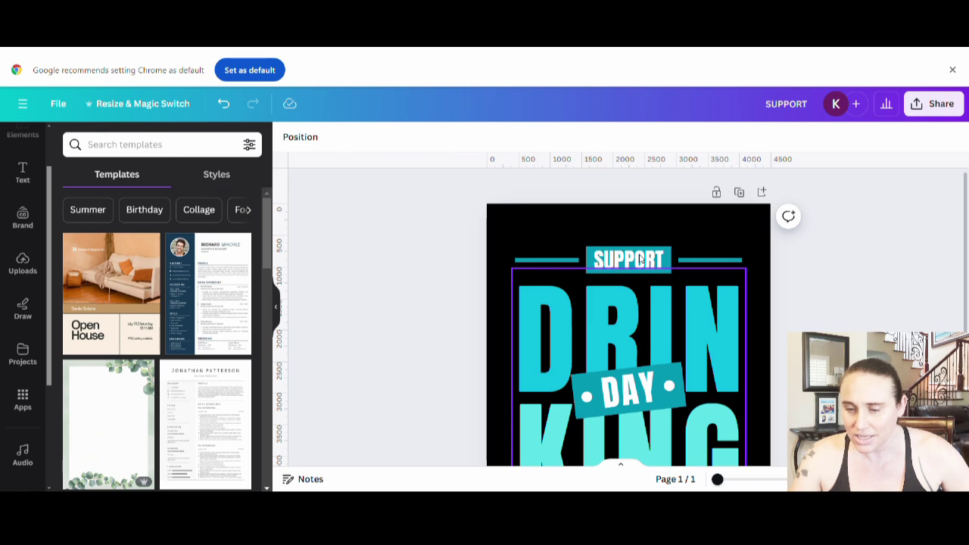
left_click(724, 330)
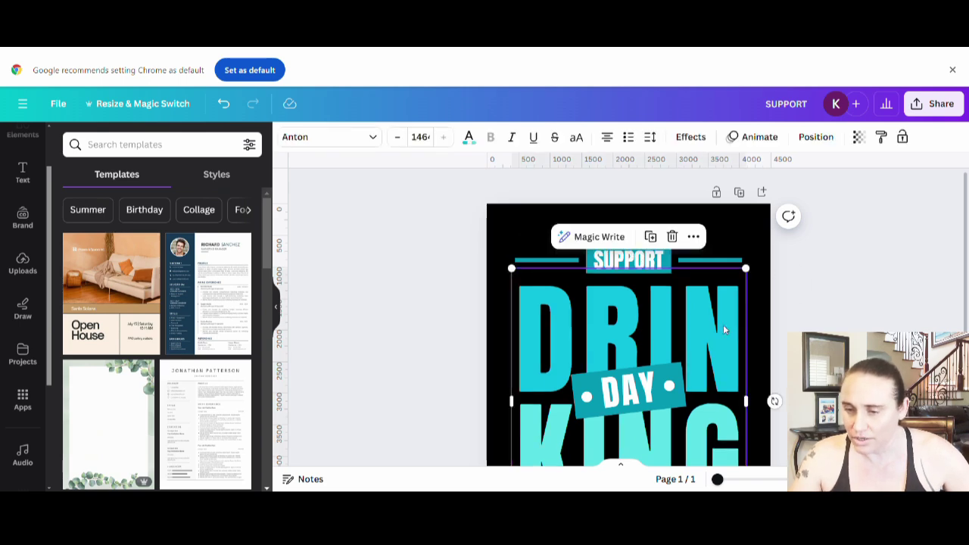
left_click_drag(724, 330, 717, 358)
left_click(686, 212)
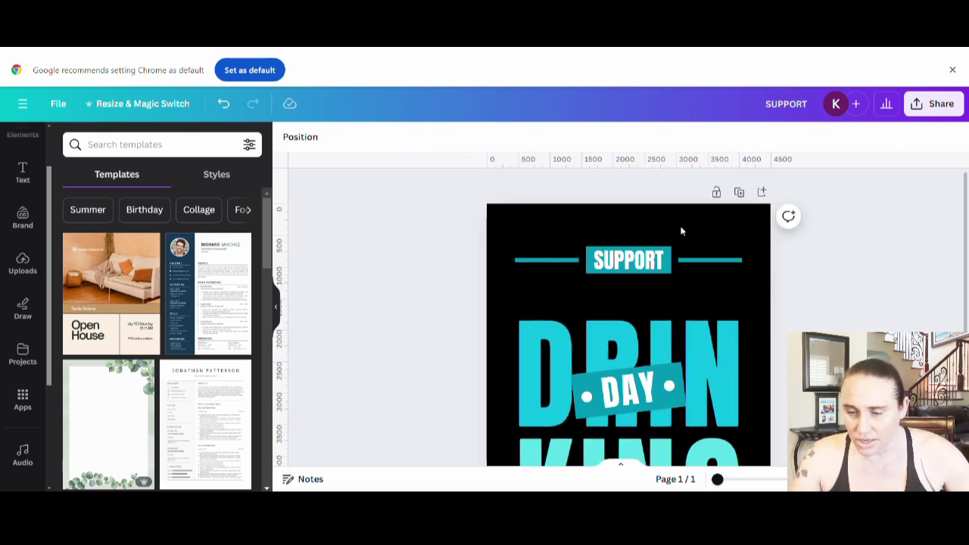
Fill the SUPPORT box with orange, deepened to a custom #F26D34
left_click(666, 256)
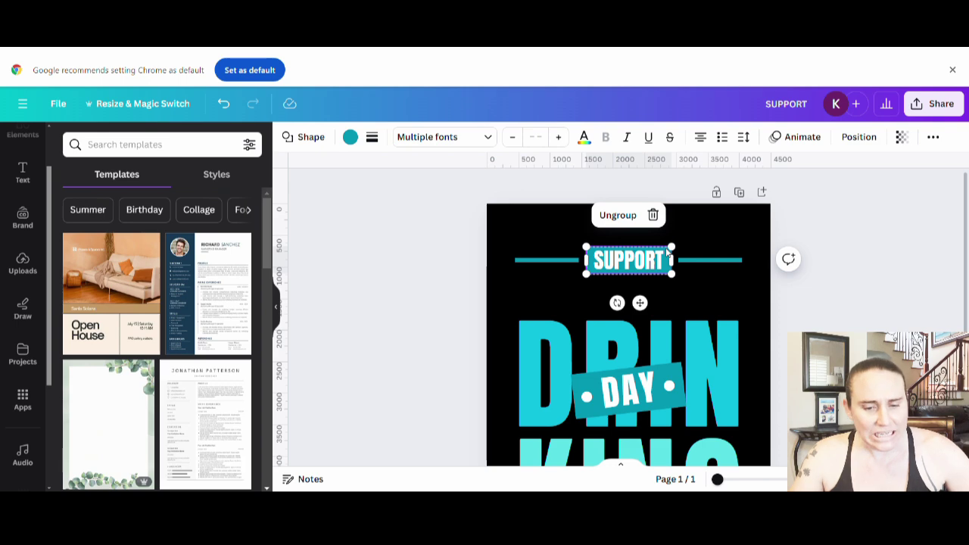
left_click(355, 144)
scroll(210, 331, "down", 2)
left_click(242, 461)
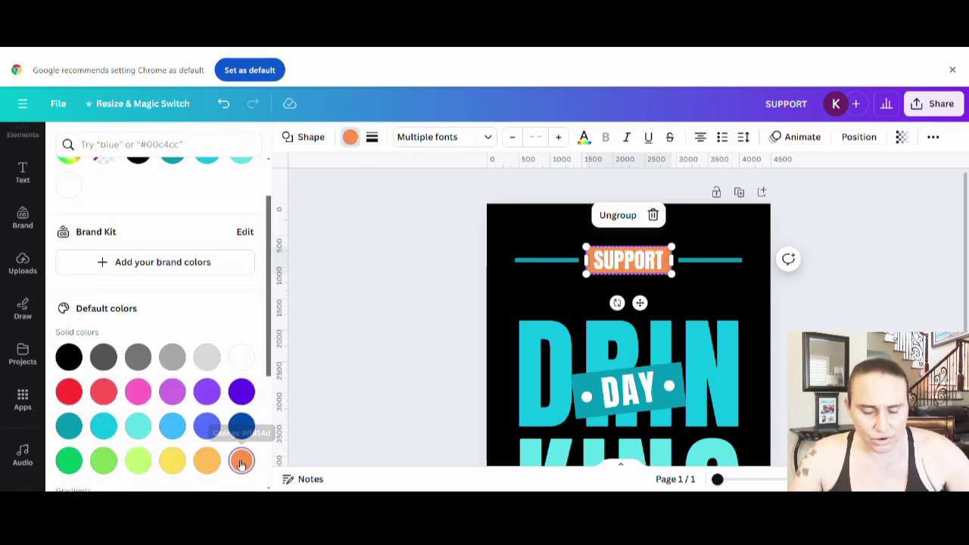
scroll(97, 195, "up", 2)
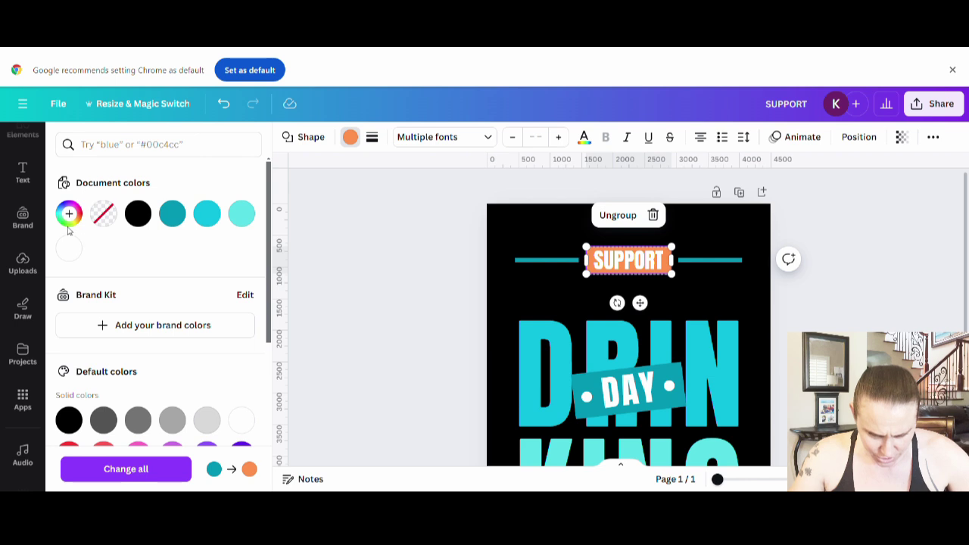
left_click(69, 214)
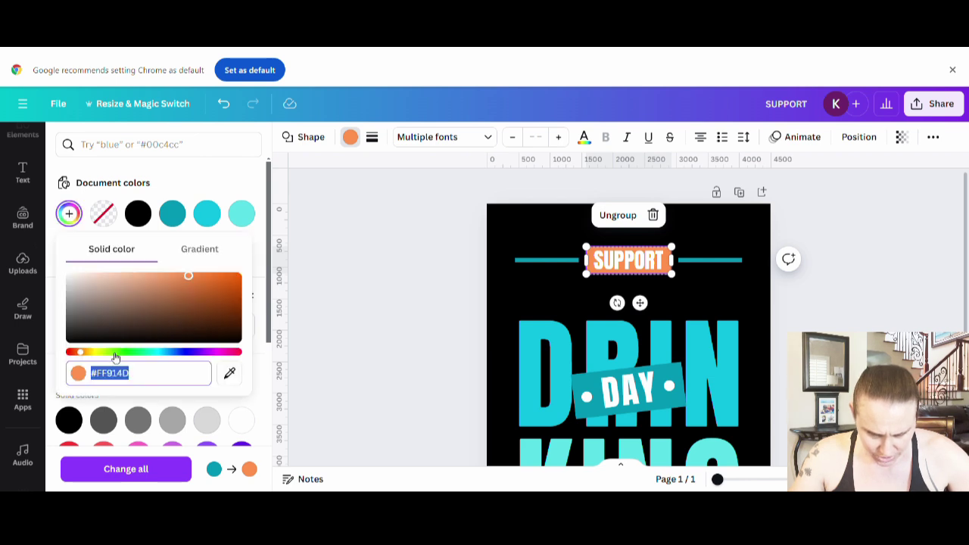
left_click(76, 354)
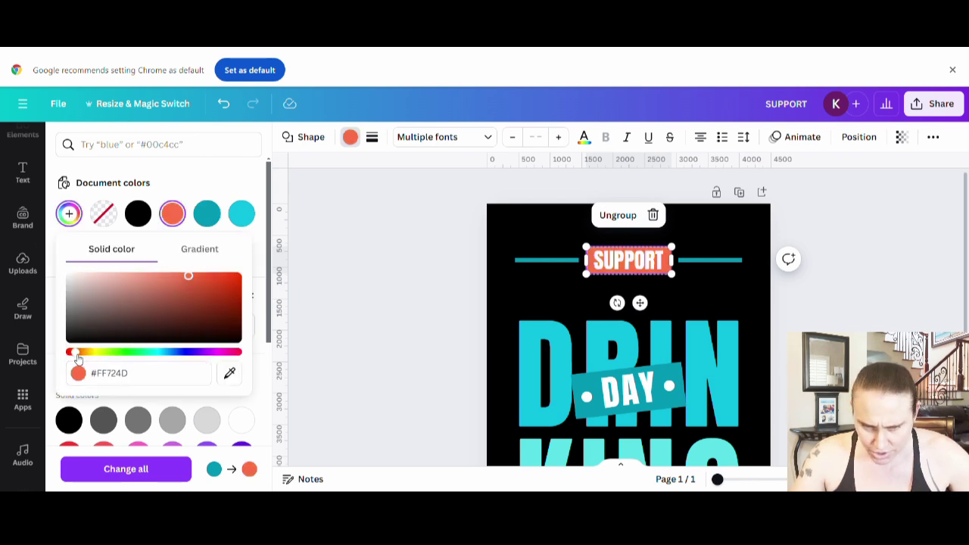
left_click(78, 353)
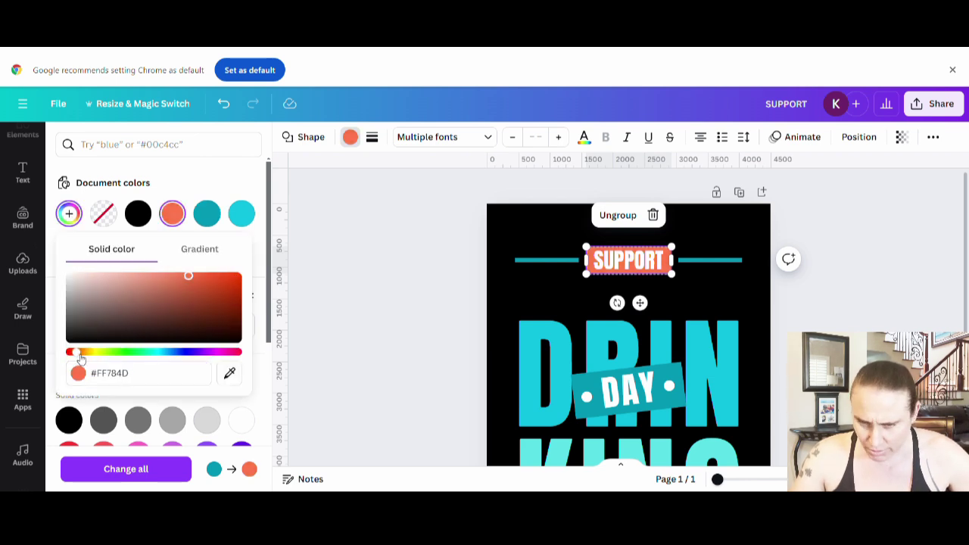
left_click(204, 276)
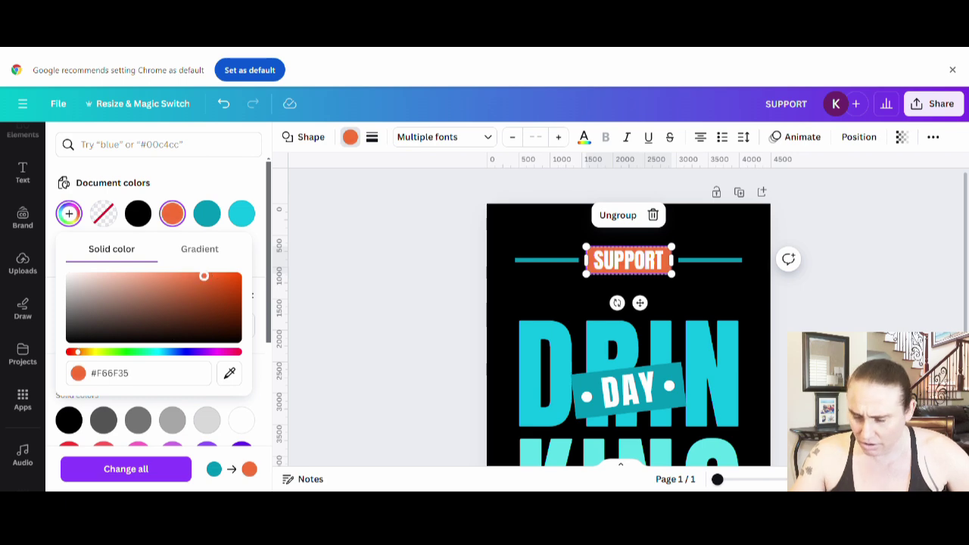
left_click(363, 284)
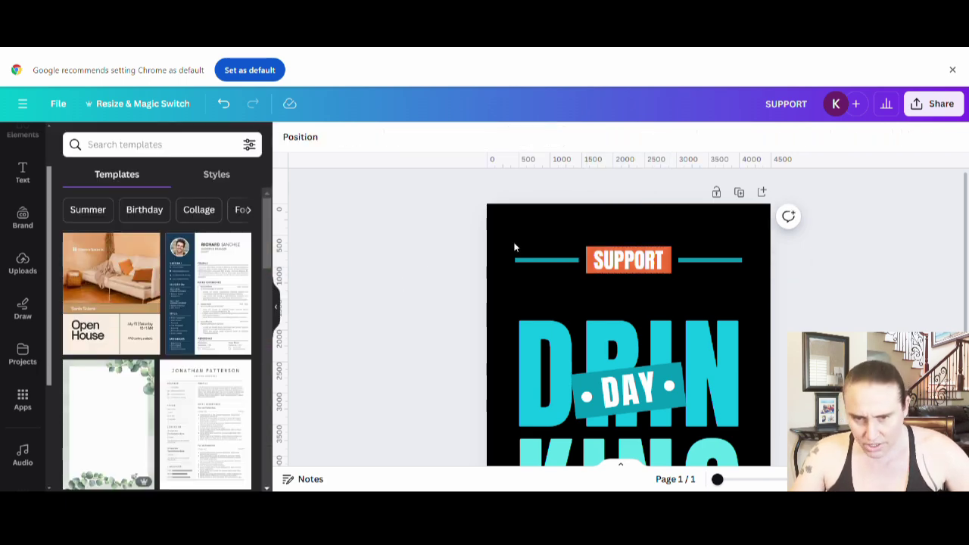
Recolour the tilted DAY banner from teal to a lighter orange, fine-tuned to #F69338
left_click(673, 372)
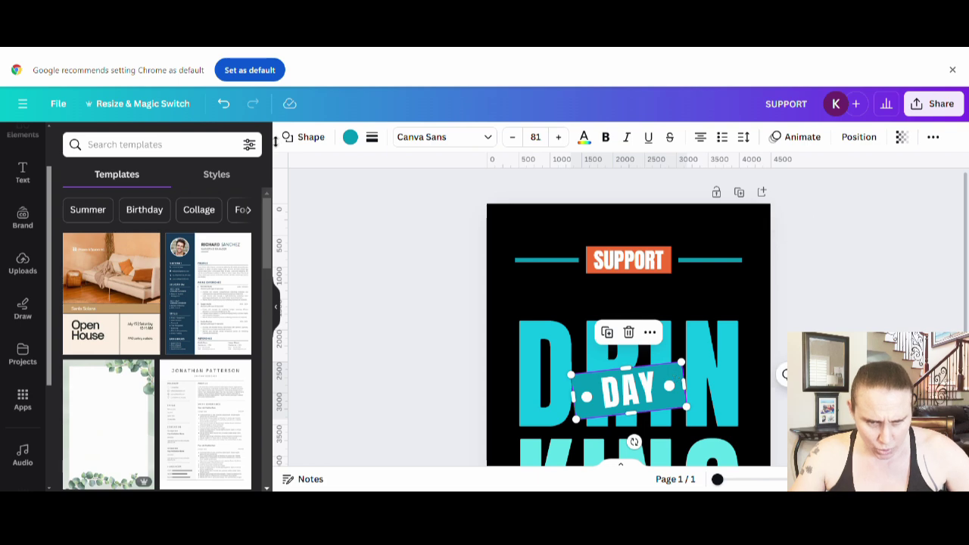
left_click(350, 137)
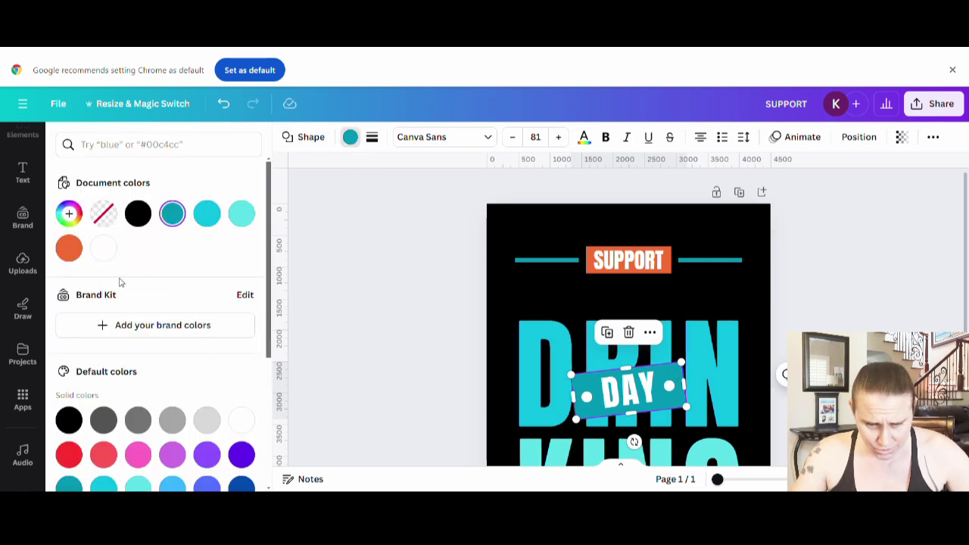
left_click(69, 247)
left_click(69, 214)
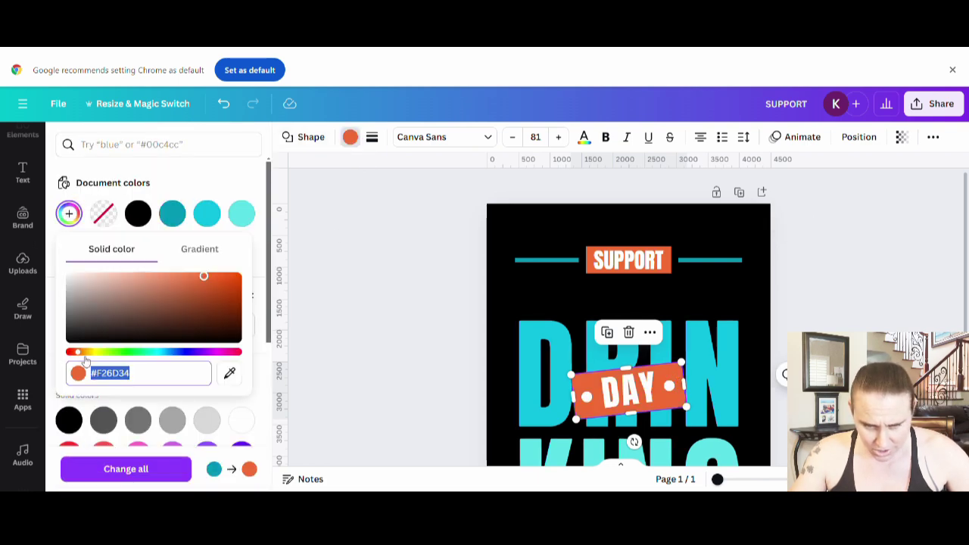
left_click_drag(77, 352, 85, 354)
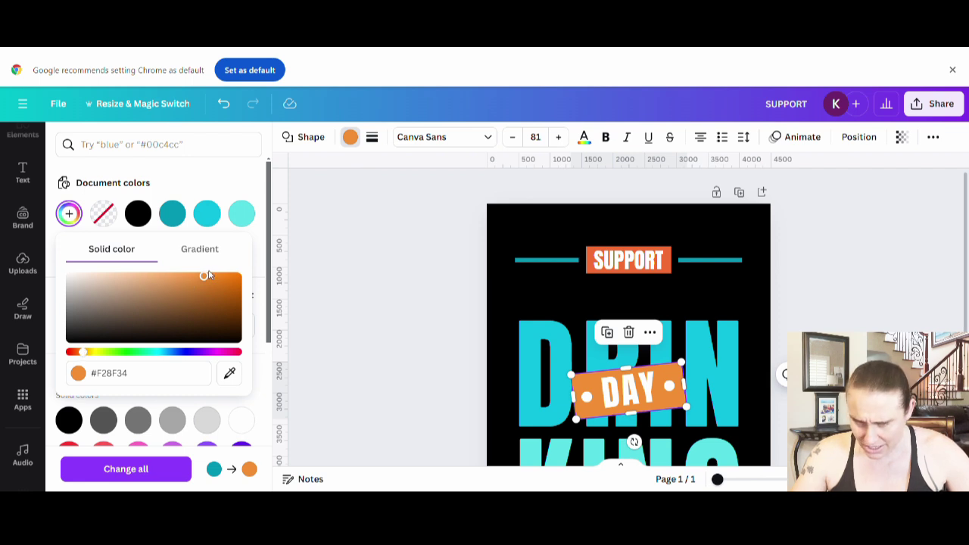
left_click_drag(206, 280, 202, 276)
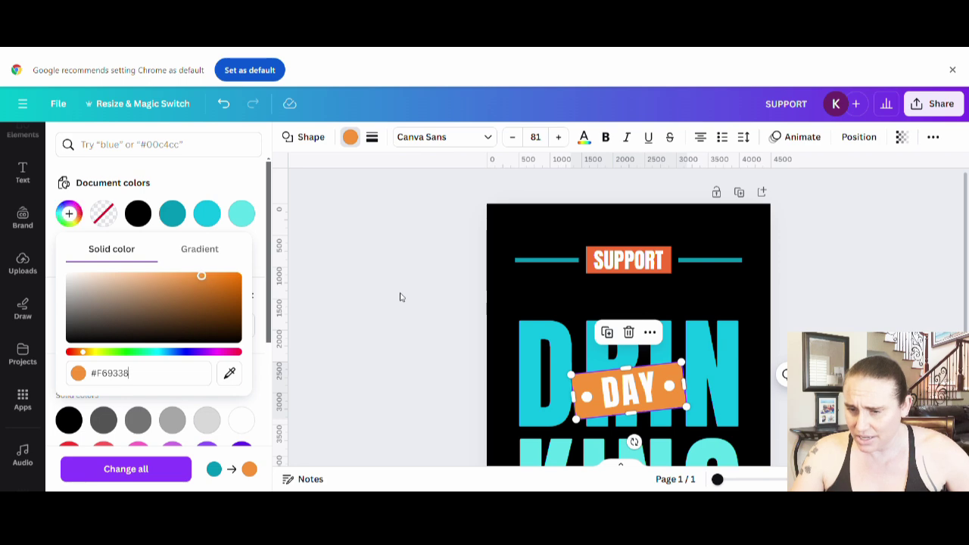
key("Escape")
scroll(421, 296, "down", 1)
scroll(723, 412, "down", 1)
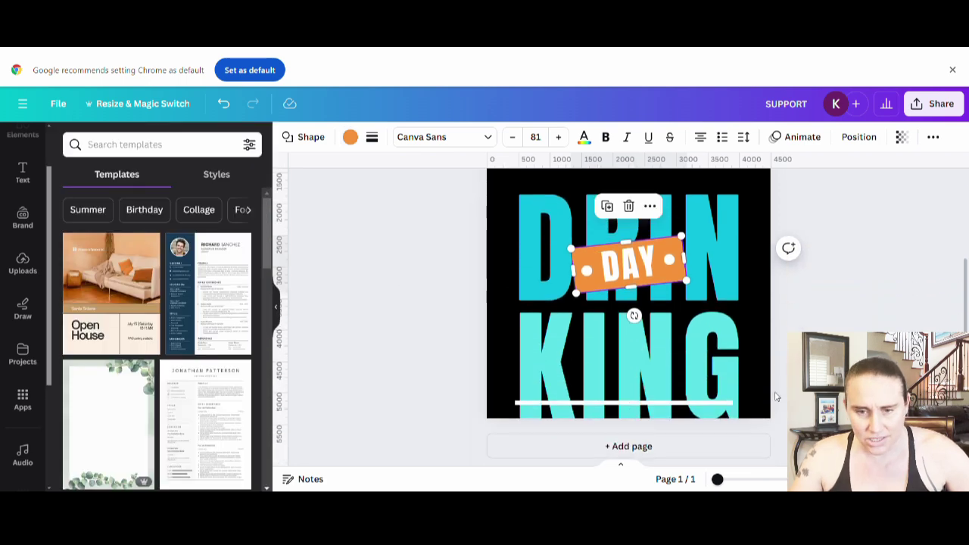
Change the line under KING from white to a custom yellow shade
left_click(721, 408)
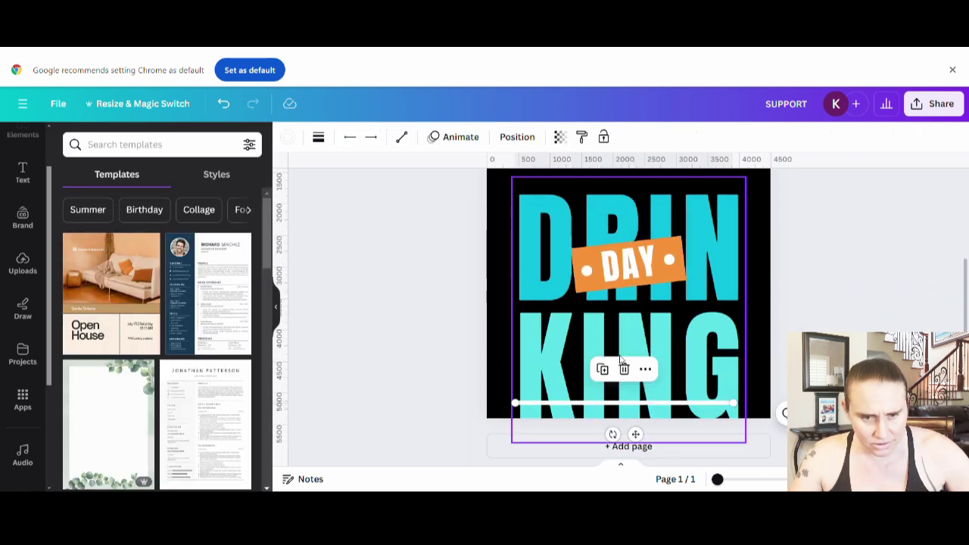
left_click(288, 137)
left_click(69, 247)
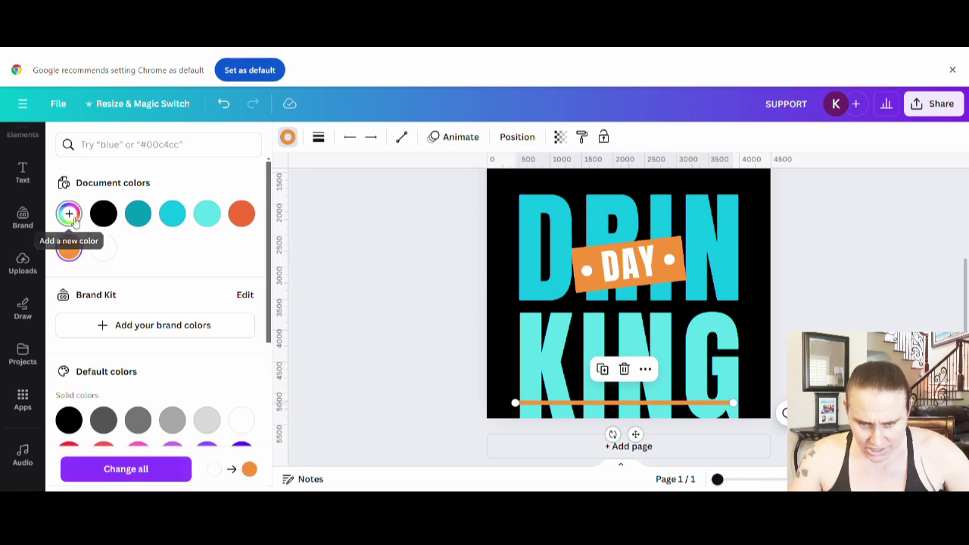
left_click(69, 214)
left_click_drag(87, 352, 94, 356)
left_click(353, 315)
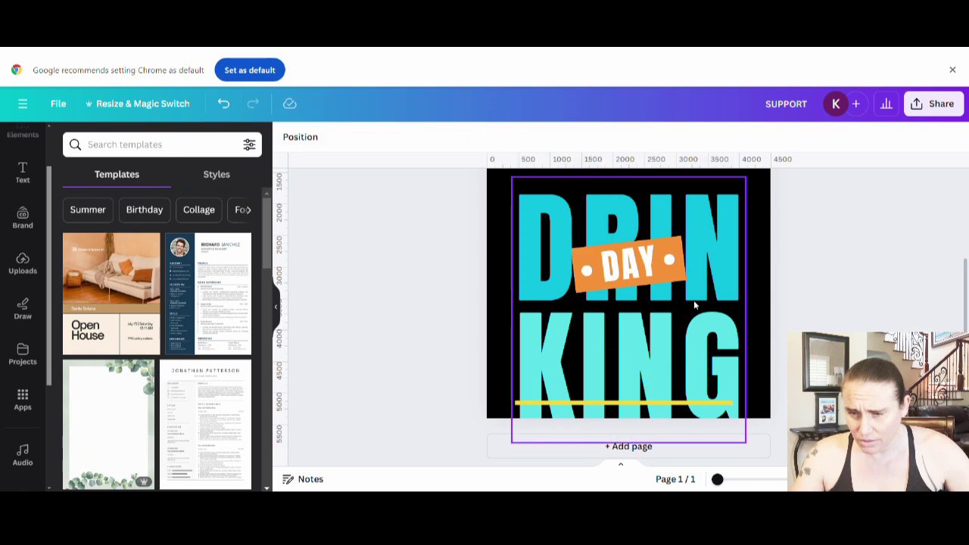
Move the DRINKING KING text back up slightly and centre it on the page
scroll(863, 303, "up", 2)
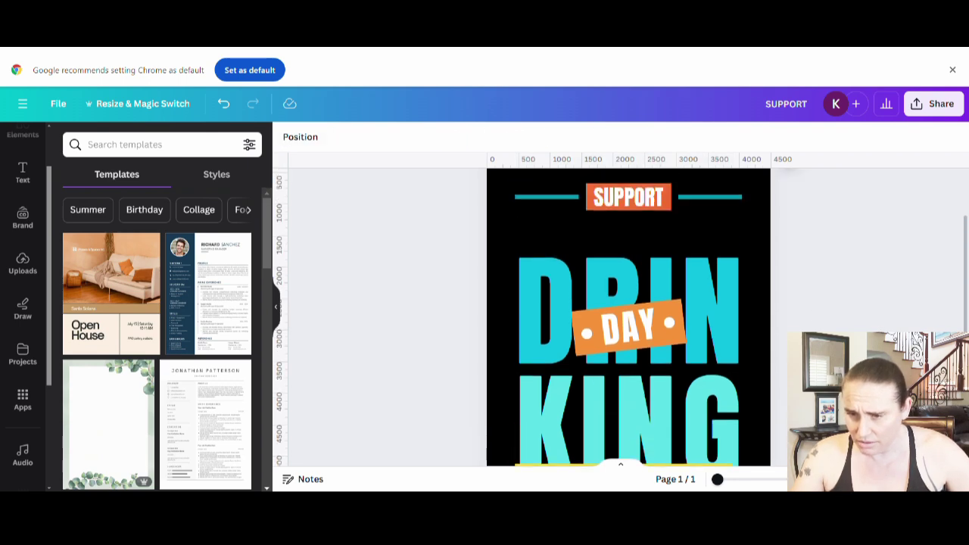
left_click_drag(725, 421, 726, 386)
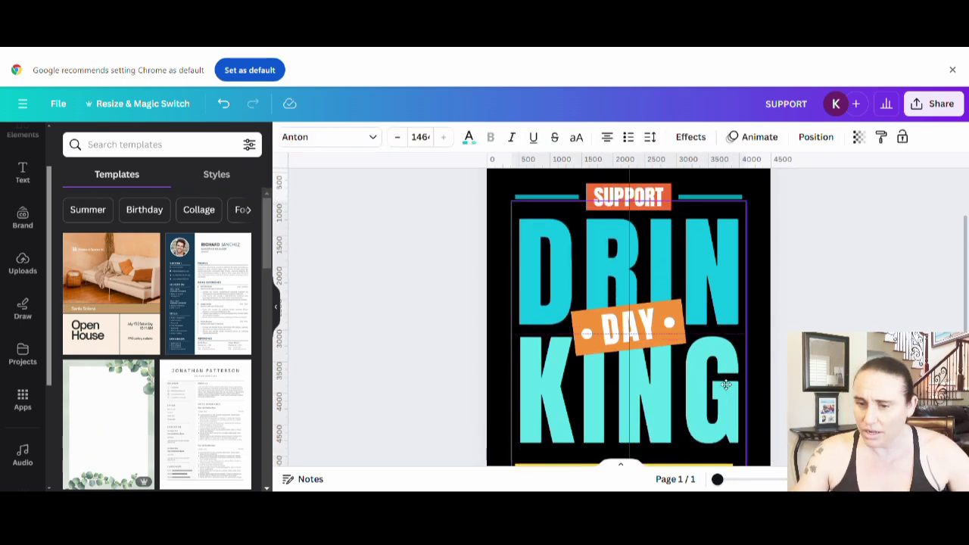
left_click(913, 295)
scroll(911, 292, "down", 2)
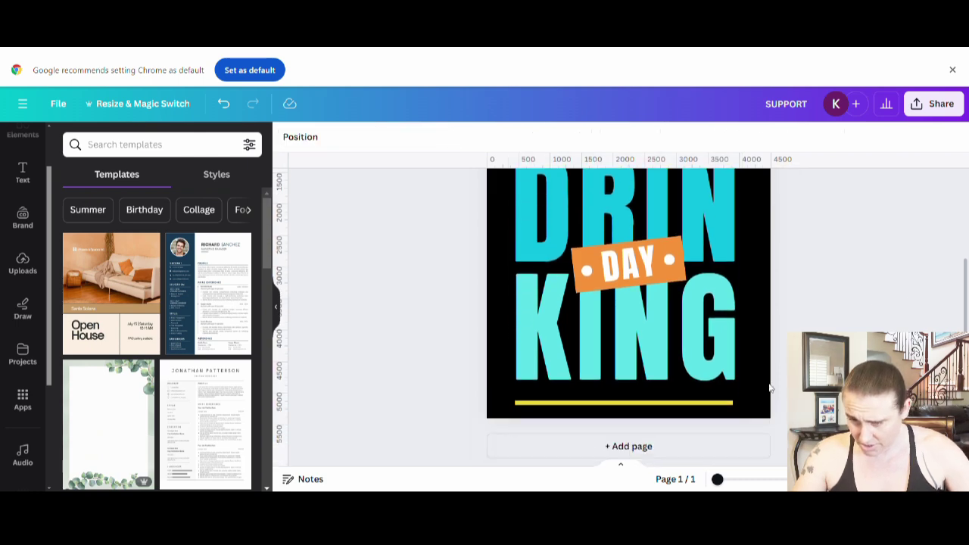
scroll(770, 388, "up", 3)
scroll(628, 318, "down", 3)
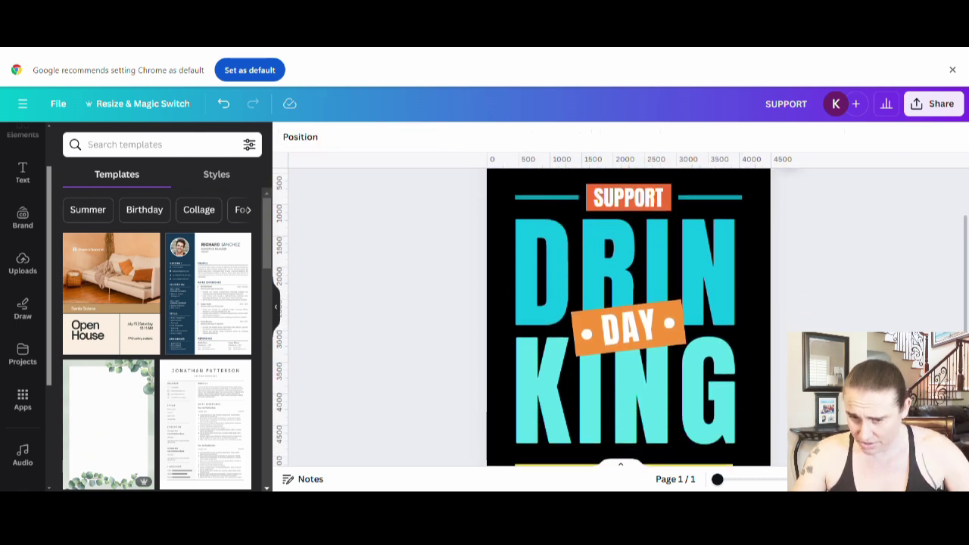
scroll(629, 318, "up", 2)
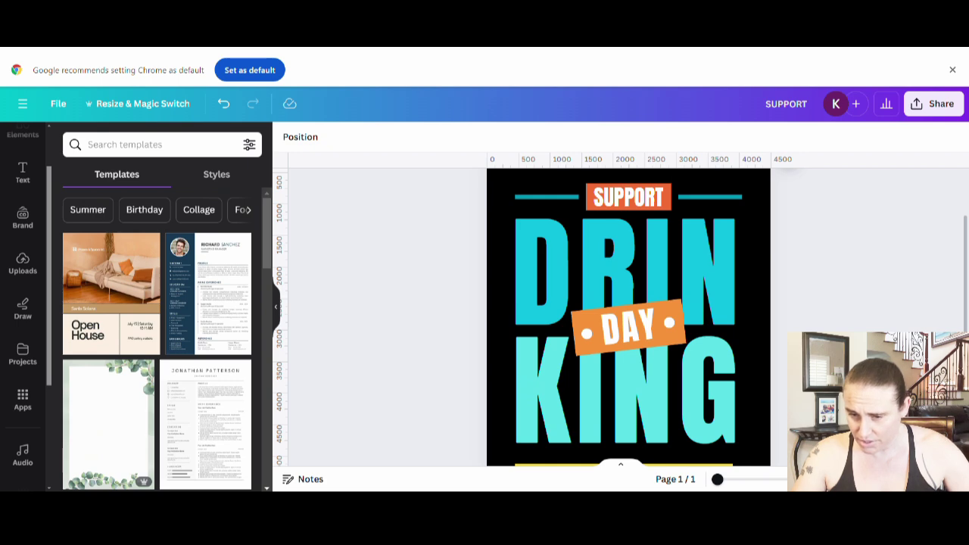
left_click(744, 383)
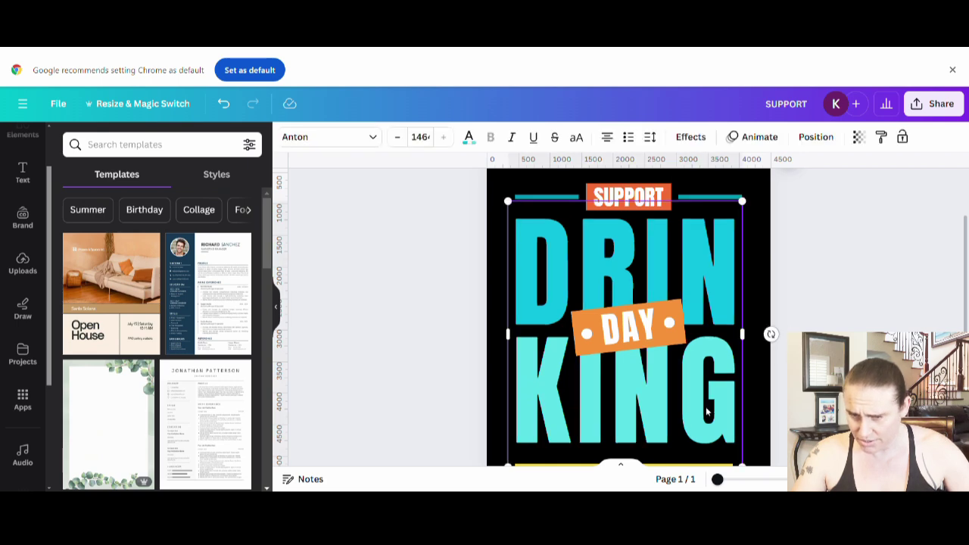
left_click_drag(709, 411, 715, 412)
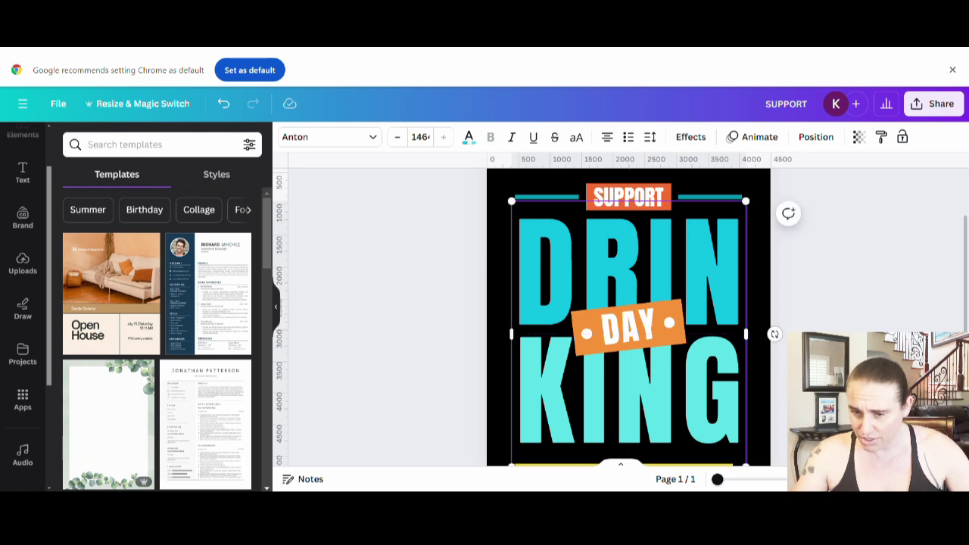
Centre the yellow bottom line horizontally on the page
scroll(628, 318, "down", 2)
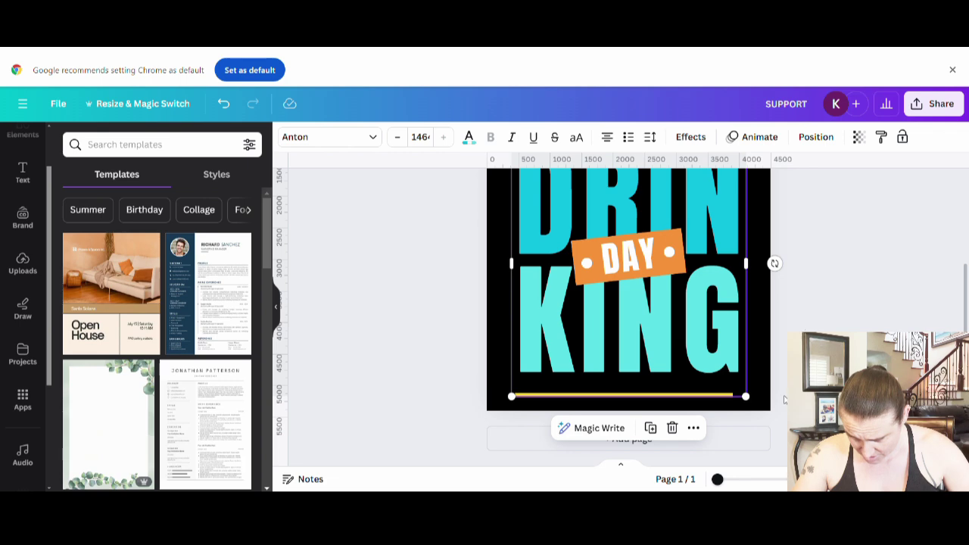
left_click(734, 396)
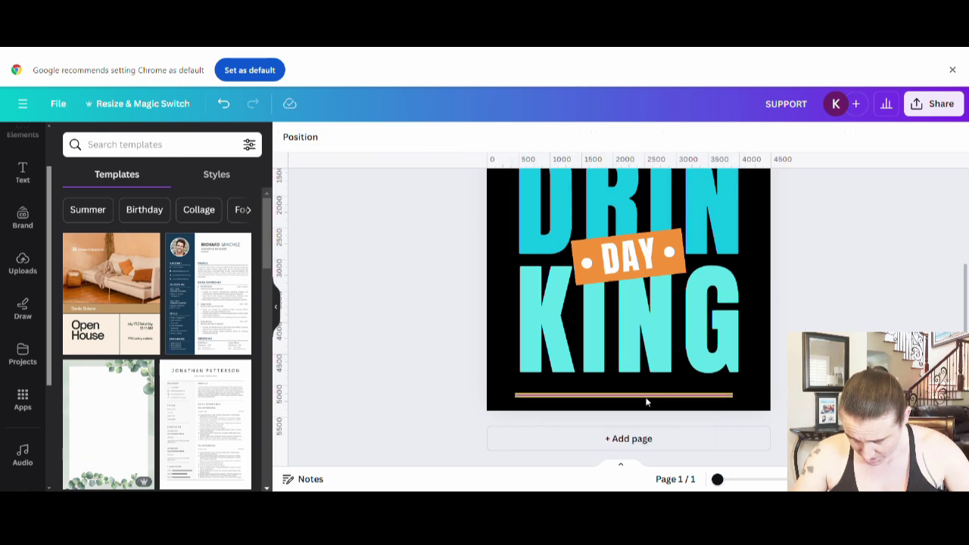
left_click_drag(643, 401, 649, 400)
left_click(831, 264)
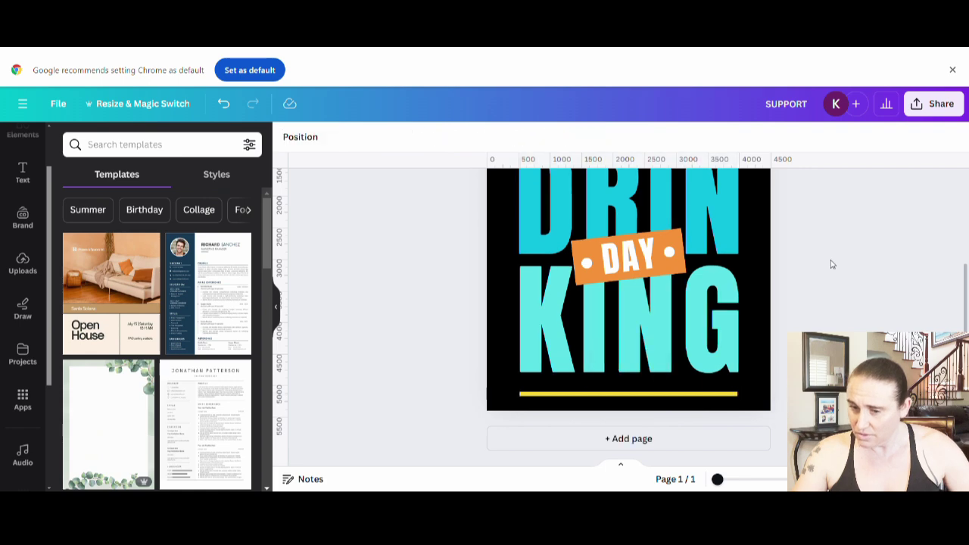
scroll(831, 264, "up", 3)
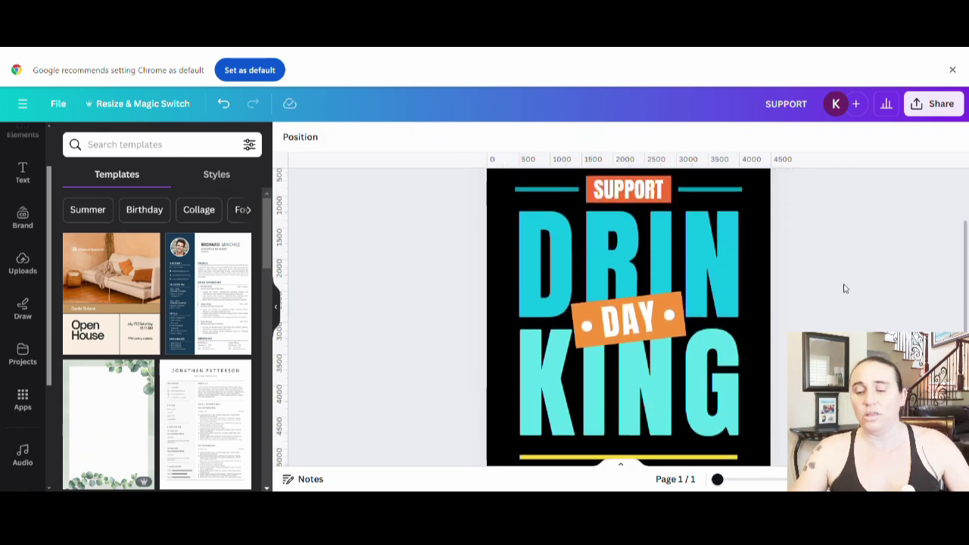
scroll(847, 288, "down", 3)
Select all poster elements, scale them up together and move them back to the page centre
scroll(840, 265, "up", 3)
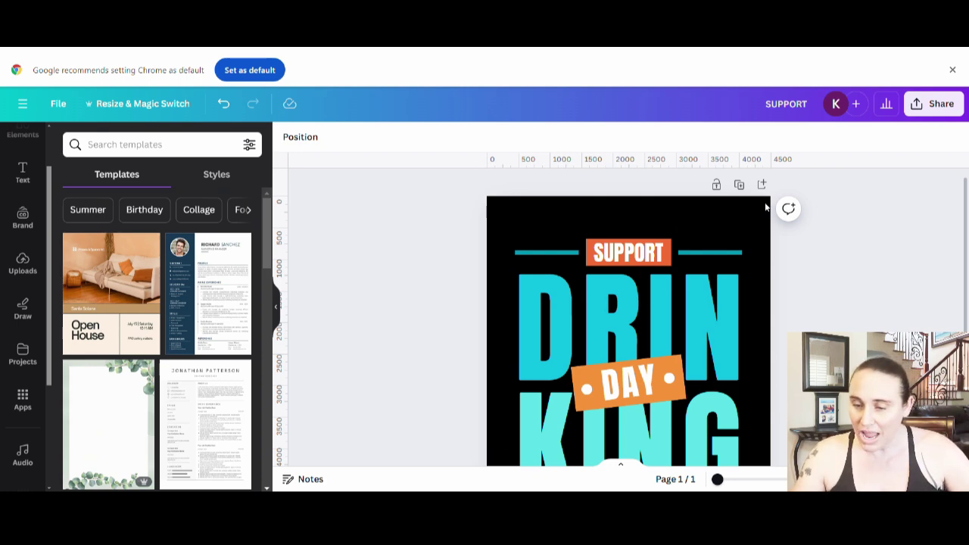
left_click_drag(765, 204, 503, 464)
scroll(784, 253, "down", 1)
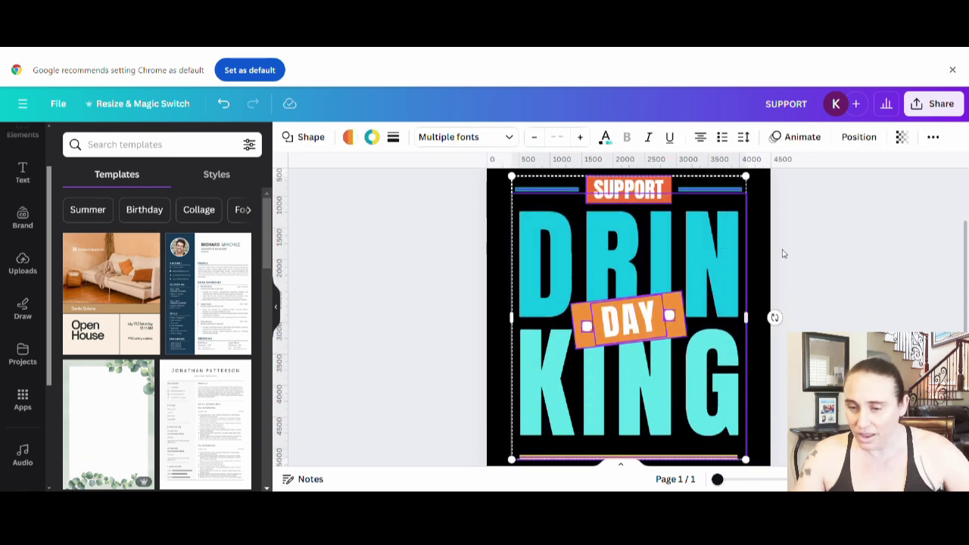
scroll(796, 261, "down", 1)
scroll(813, 270, "up", 2)
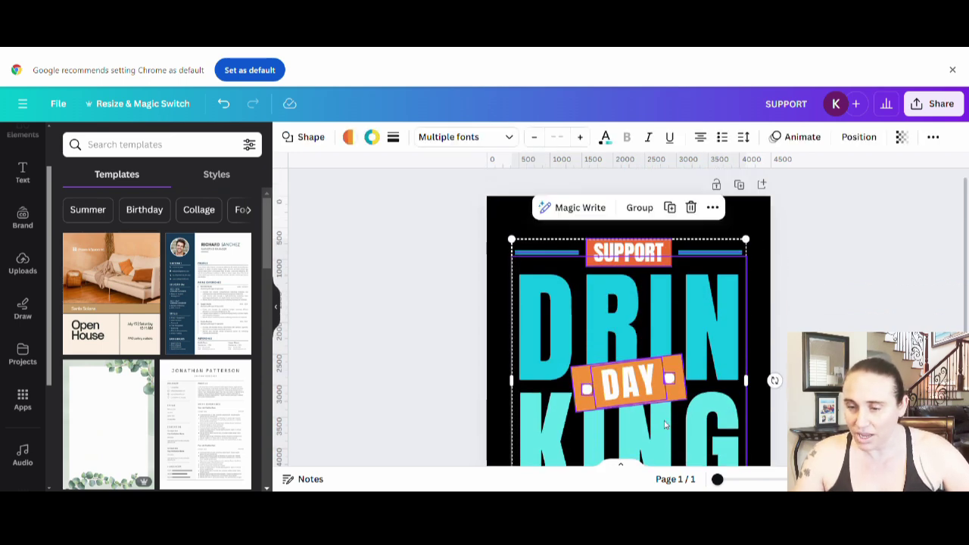
left_click_drag(665, 425, 660, 394)
scroll(682, 387, "down", 2)
left_click_drag(739, 366, 752, 399)
scroll(752, 399, "up", 2)
left_click_drag(658, 317, 661, 320)
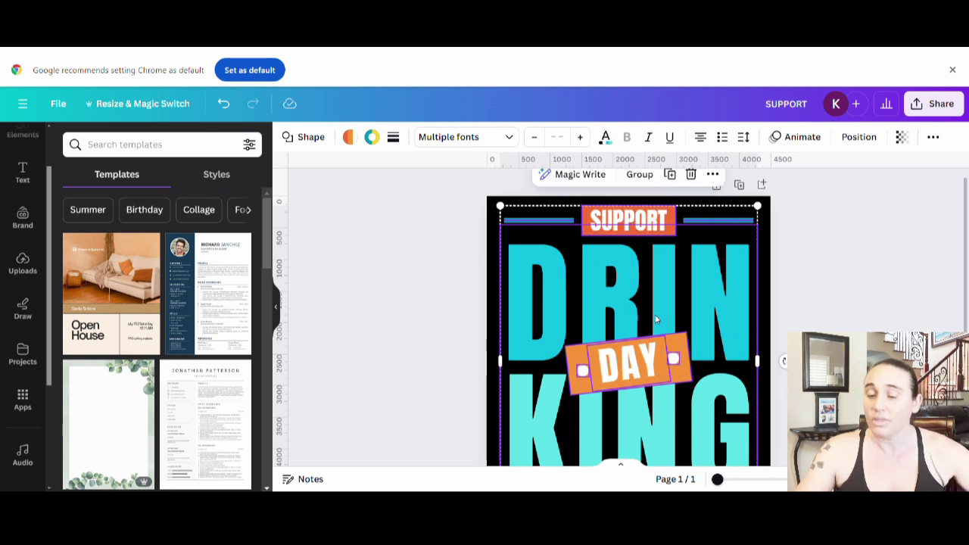
left_click(832, 263)
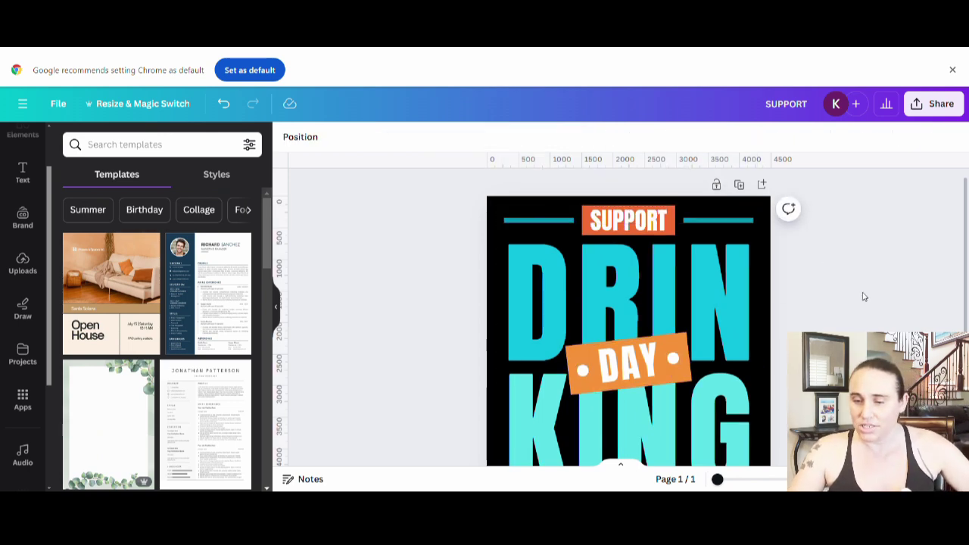
scroll(861, 296, "up", 1)
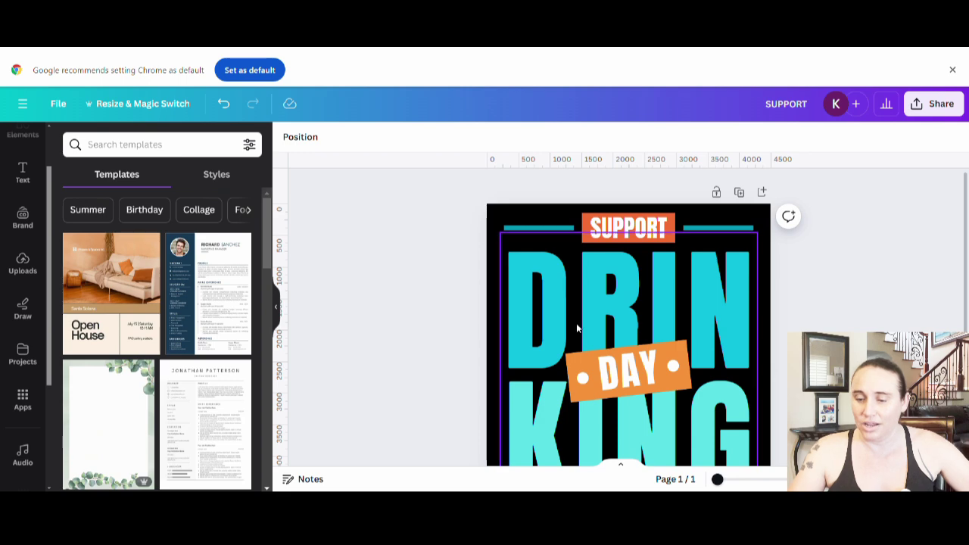
scroll(758, 318, "down", 3)
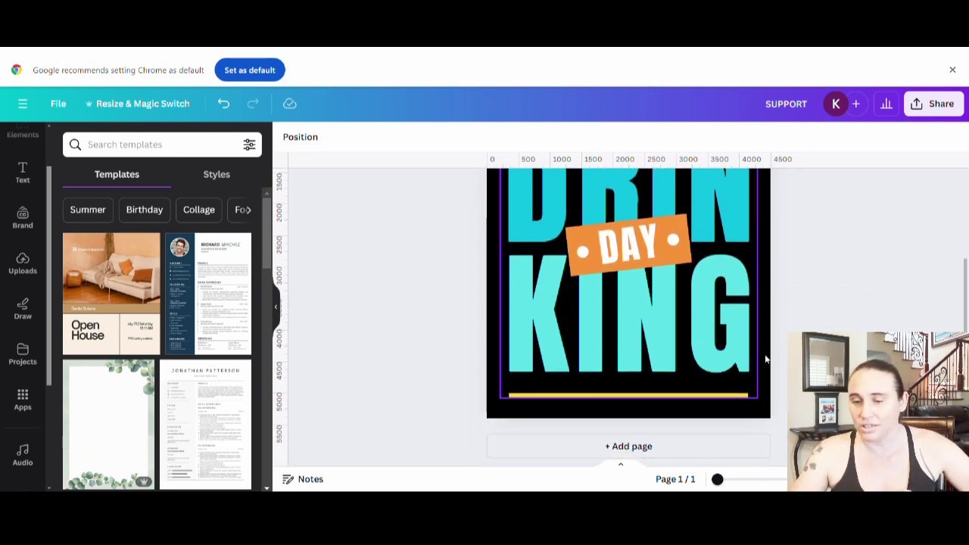
scroll(765, 348, "up", 3)
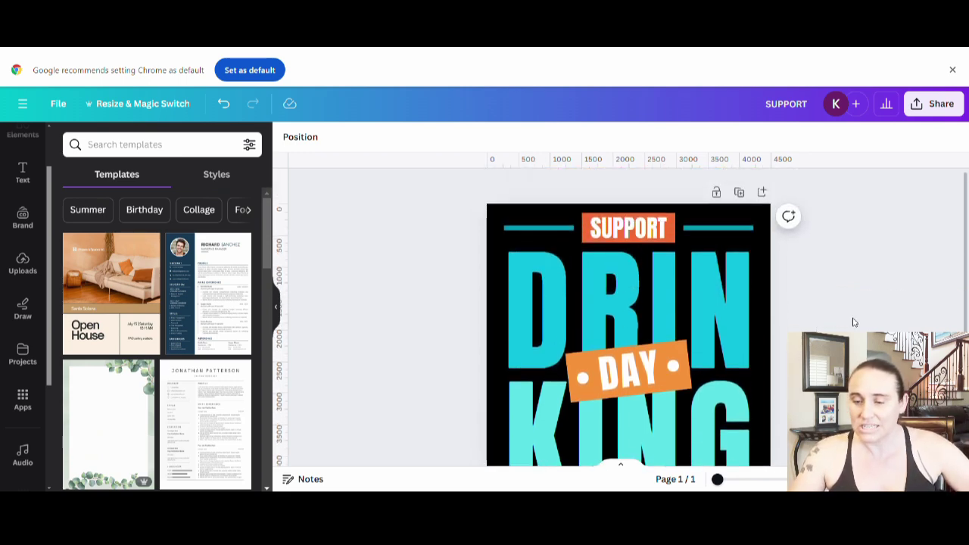
scroll(787, 214, "down", 3)
scroll(787, 225, "up", 1)
scroll(787, 220, "up", 2)
left_click(758, 210)
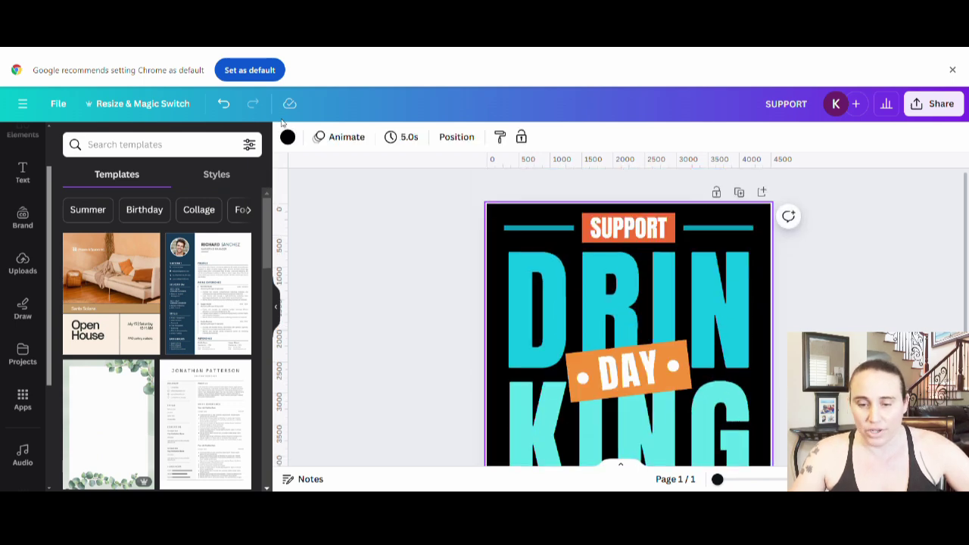
left_click(287, 137)
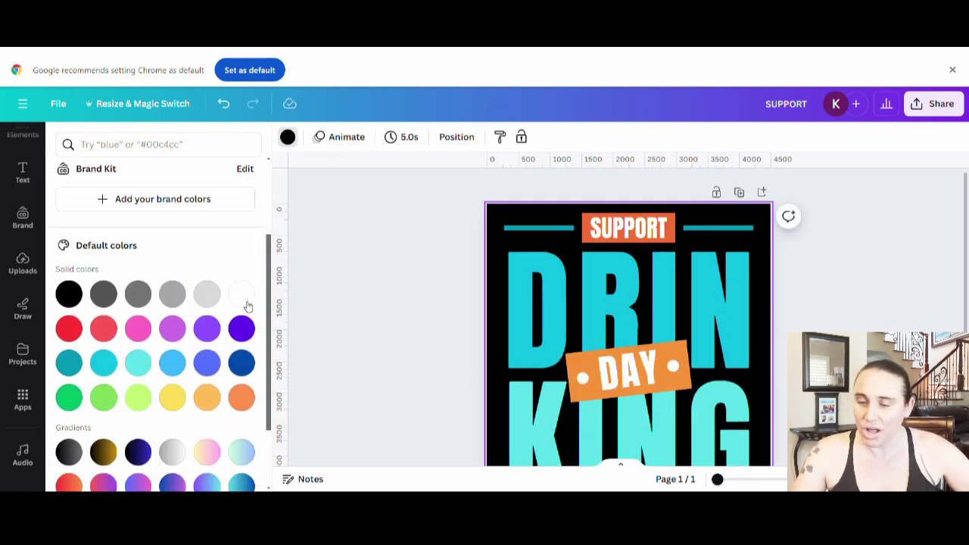
left_click(244, 299)
scroll(702, 309, "down", 3)
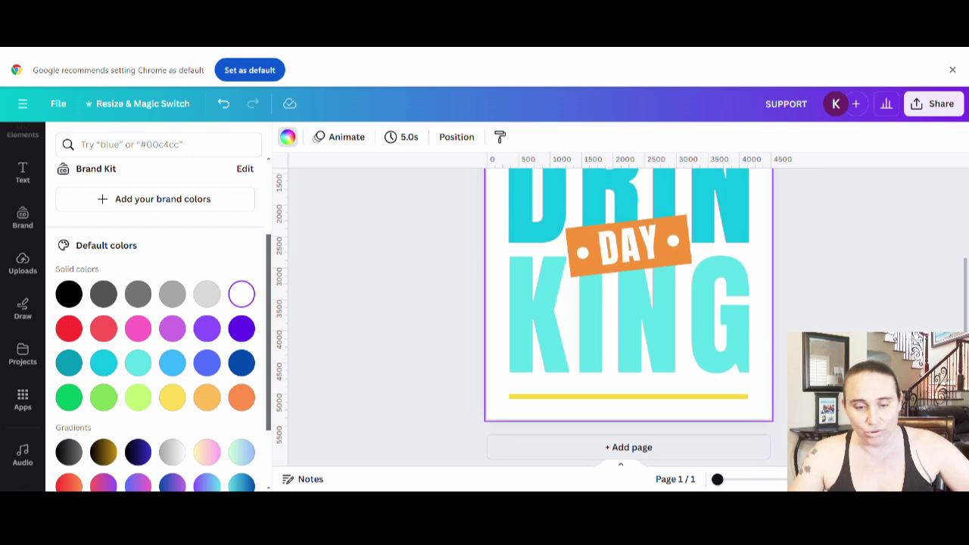
scroll(839, 322, "up", 3)
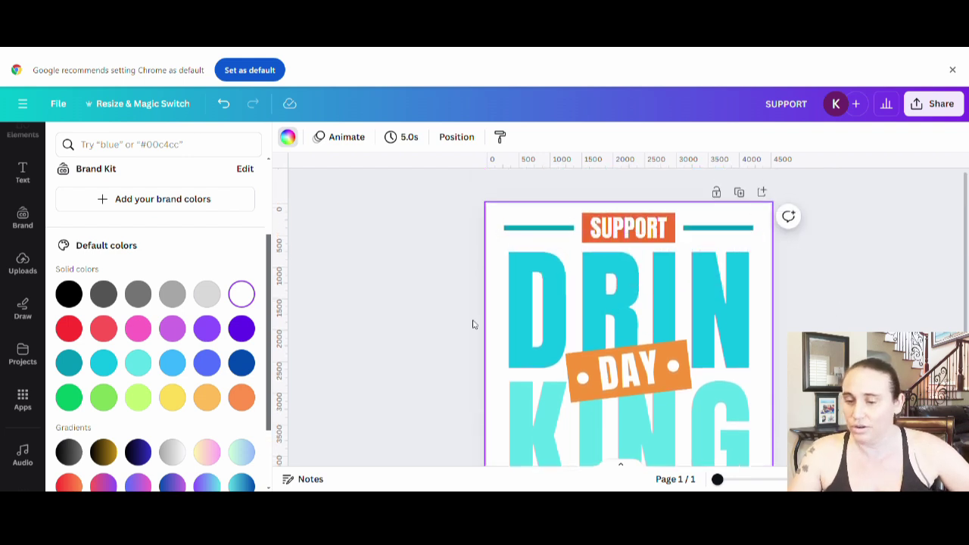
scroll(588, 296, "down", 3)
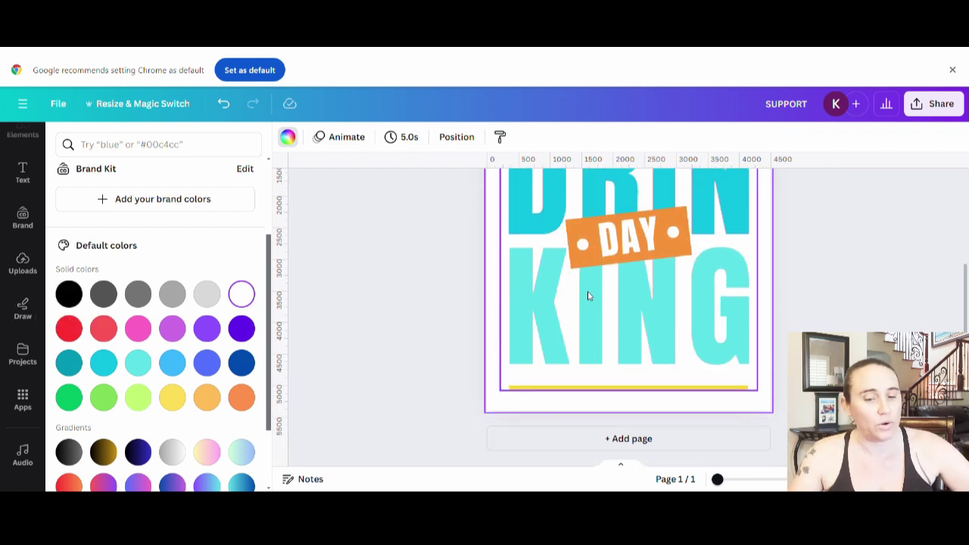
scroll(616, 328, "up", 3)
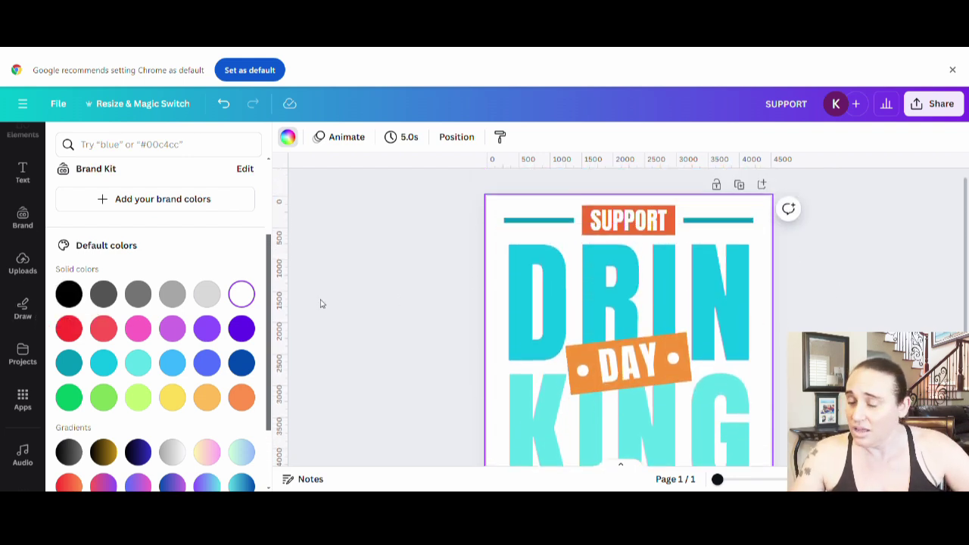
left_click(69, 294)
left_click(857, 257)
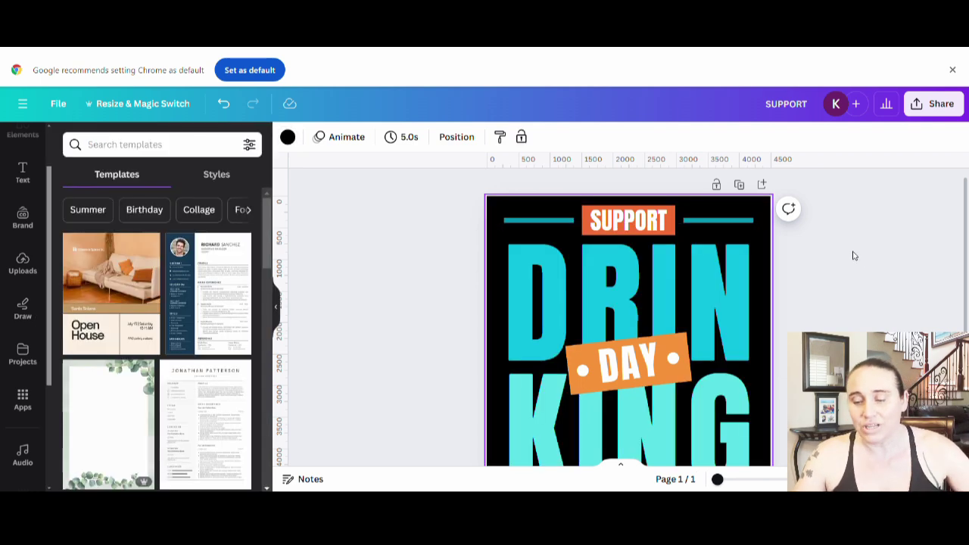
scroll(855, 260, "down", 3)
scroll(829, 262, "up", 3)
scroll(830, 266, "down", 1)
scroll(830, 266, "down", 1)
scroll(831, 266, "up", 1)
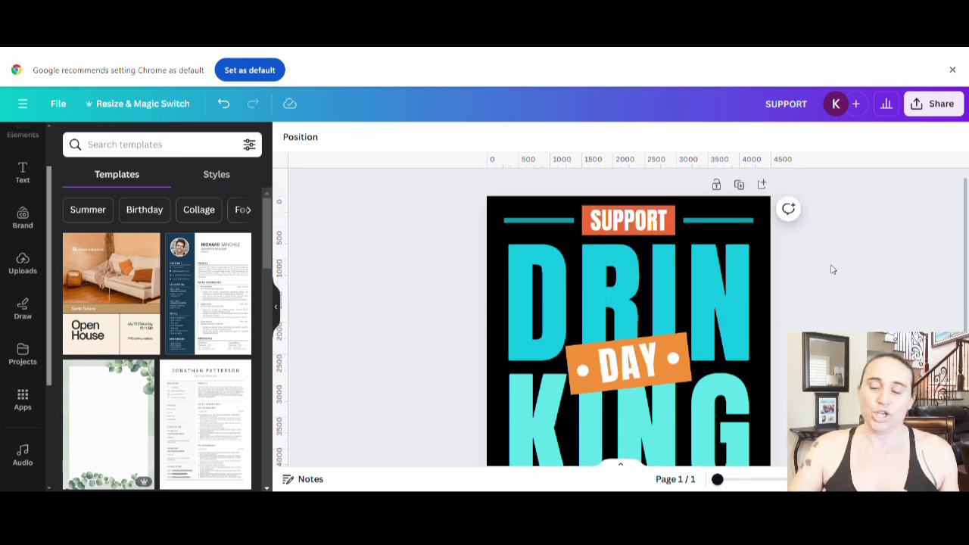
scroll(829, 262, "down", 1)
scroll(895, 285, "up", 1)
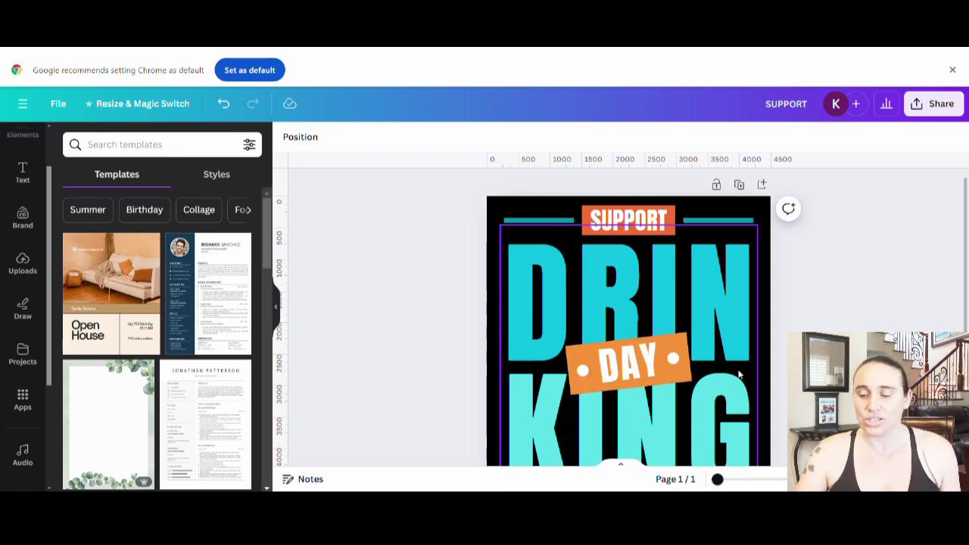
scroll(704, 364, "down", 2)
scroll(704, 364, "up", 2)
scroll(702, 353, "down", 2)
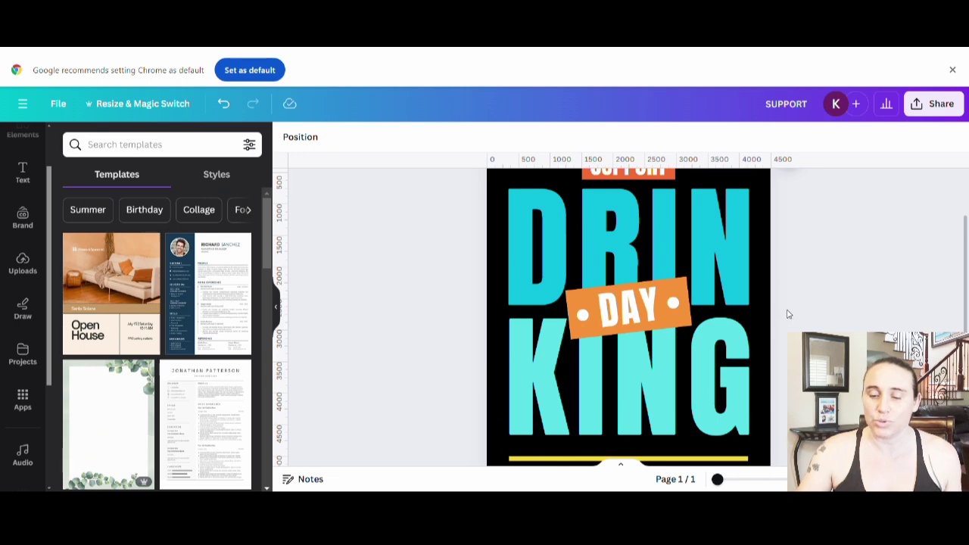
scroll(758, 288, "up", 2)
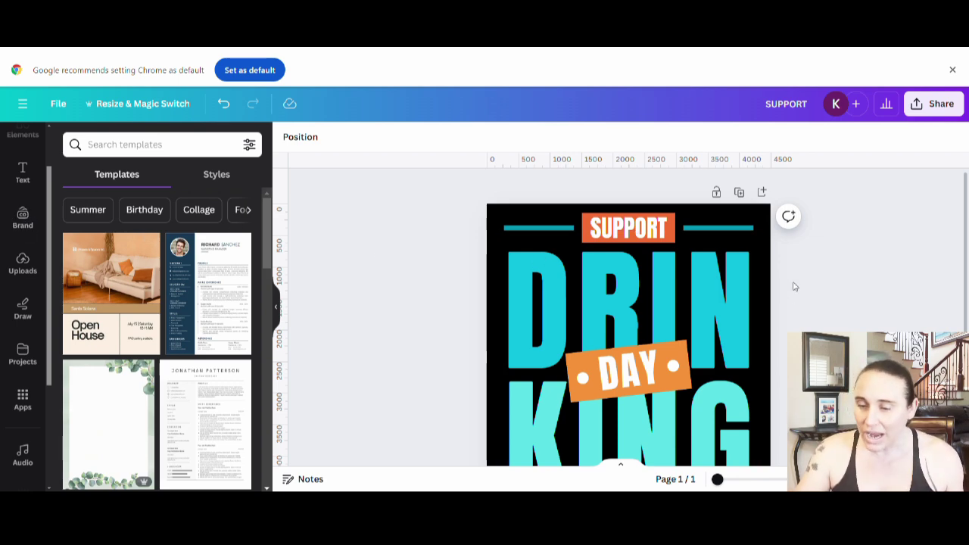
scroll(797, 288, "down", 2)
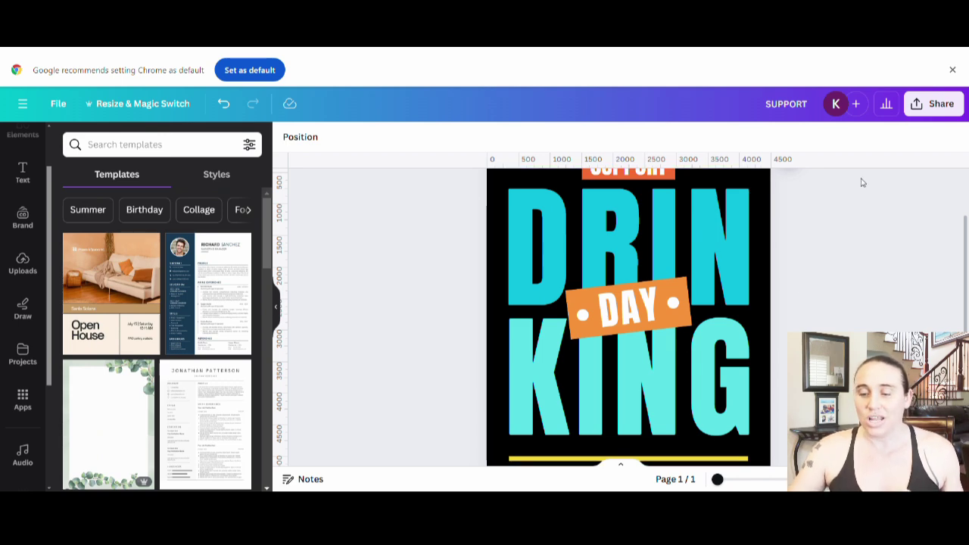
scroll(820, 281, "up", 2)
scroll(820, 281, "down", 2)
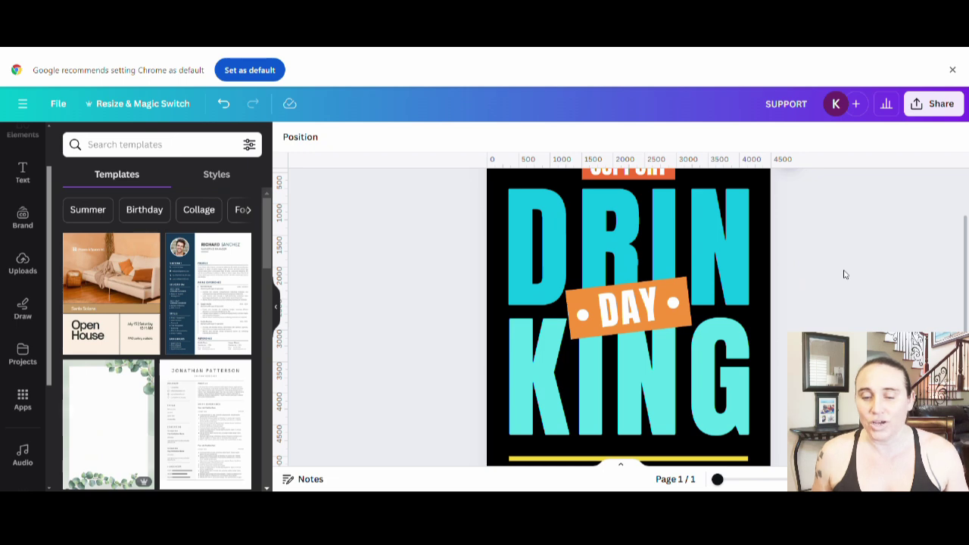